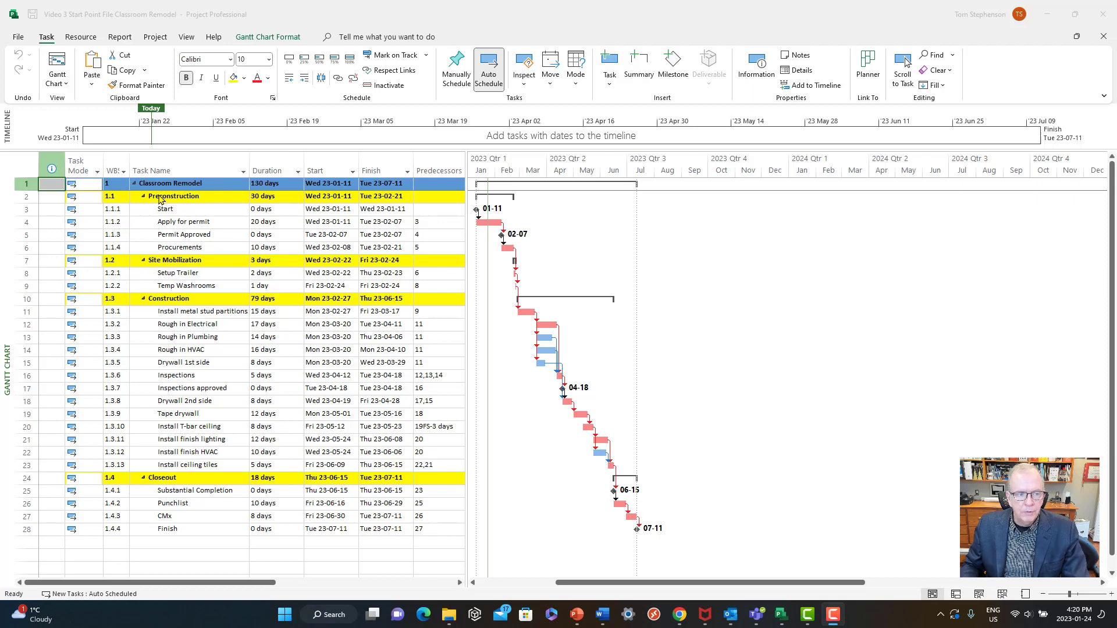
Step: Collapse and re-expand the Classroom Remodel summary task, and switch the outline display to Level 2 and back to Level 3
click(134, 185)
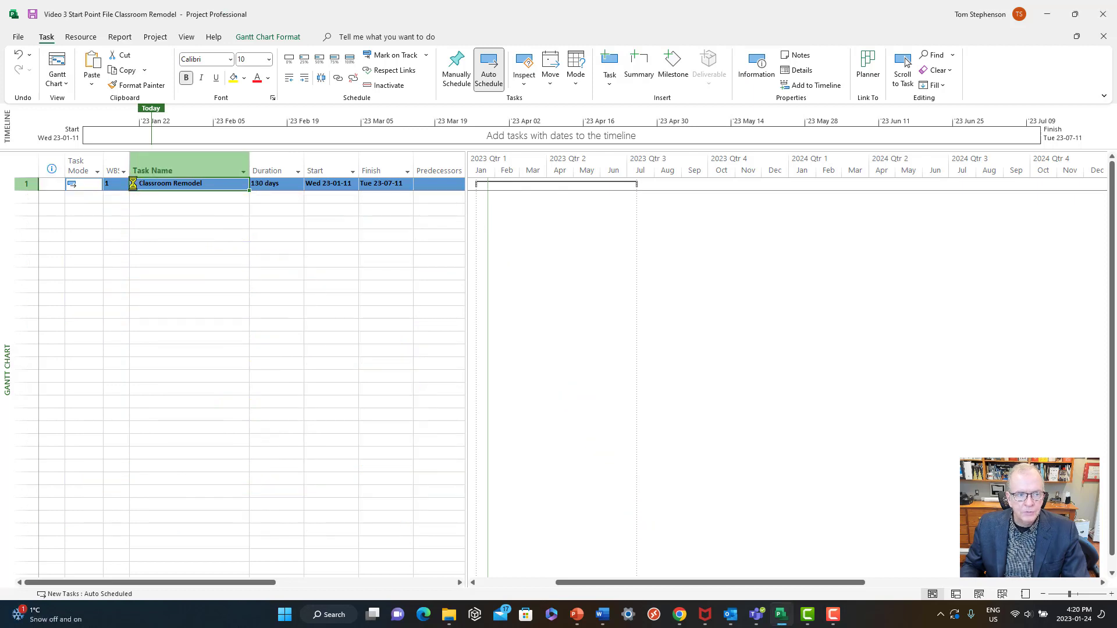
click(135, 184)
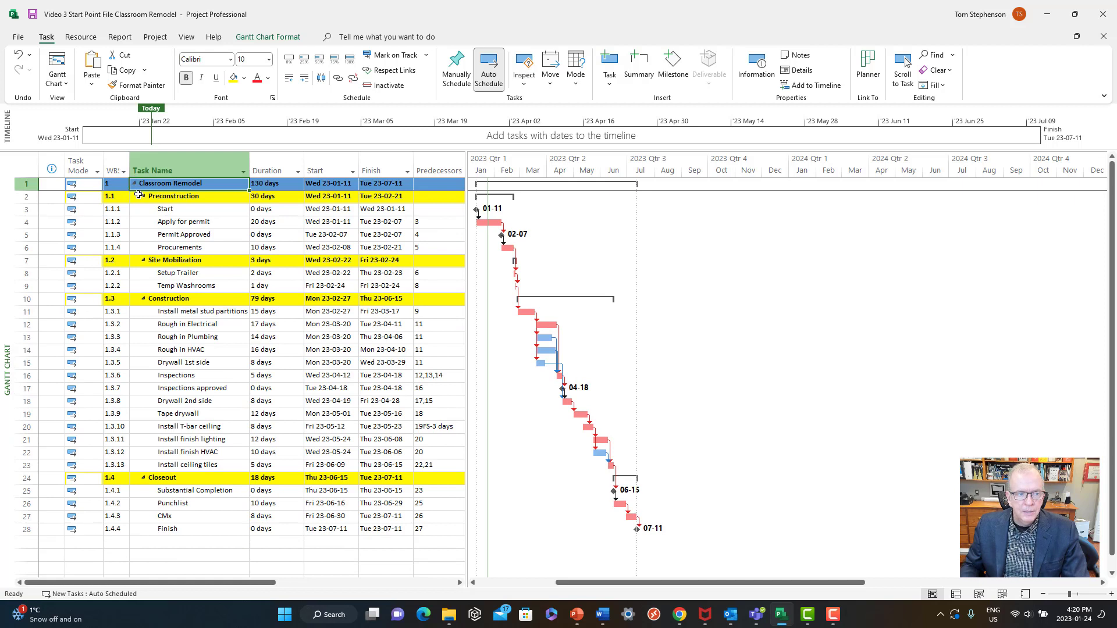
click(187, 39)
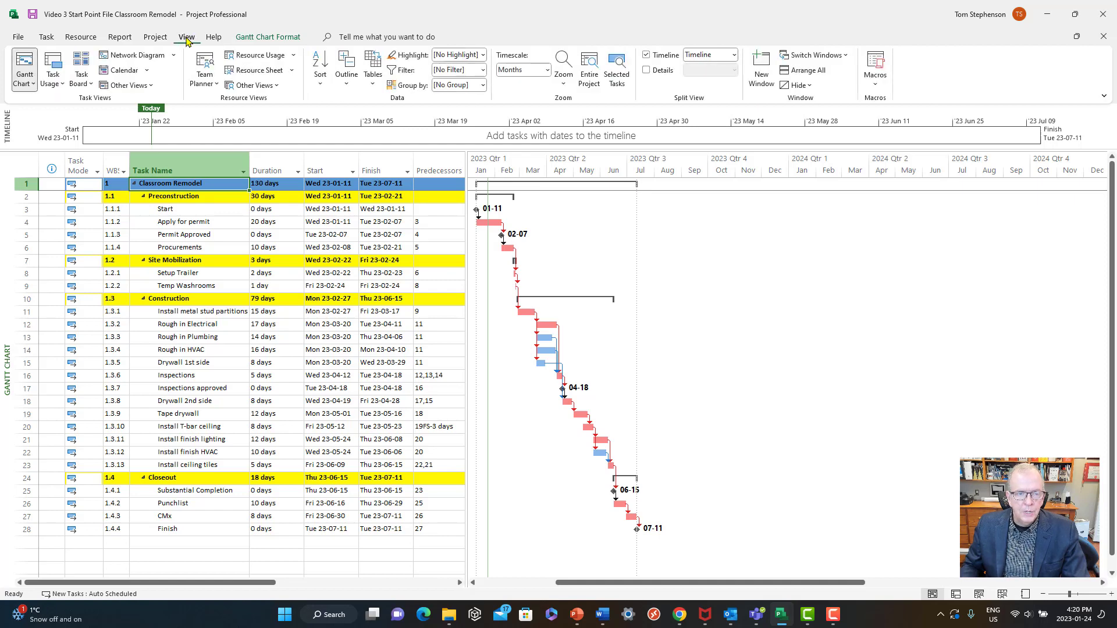
click(346, 76)
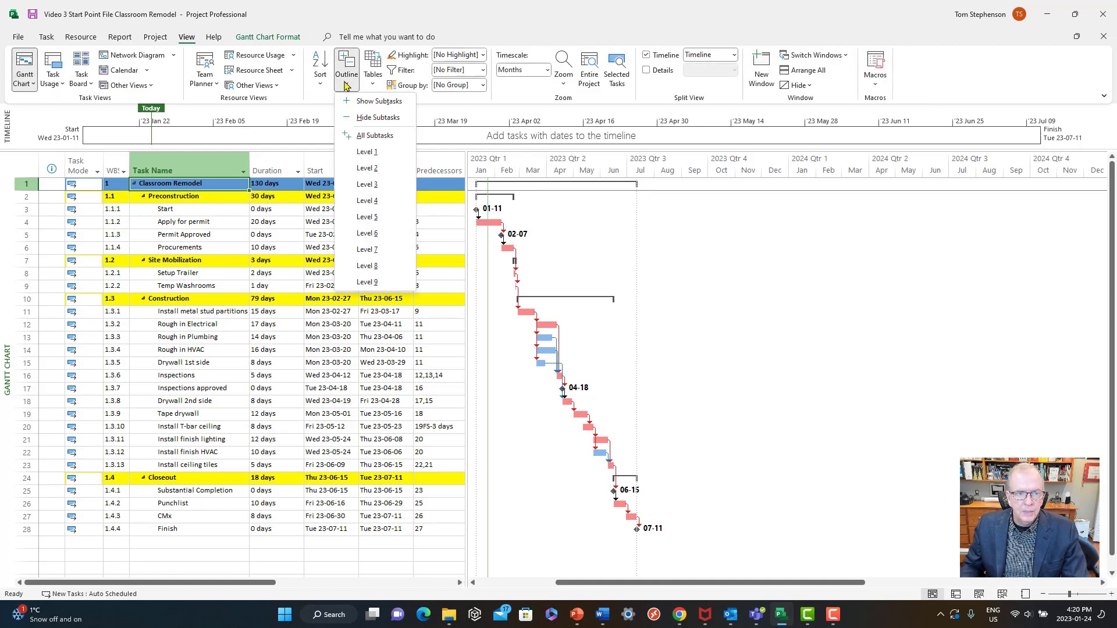
click(367, 169)
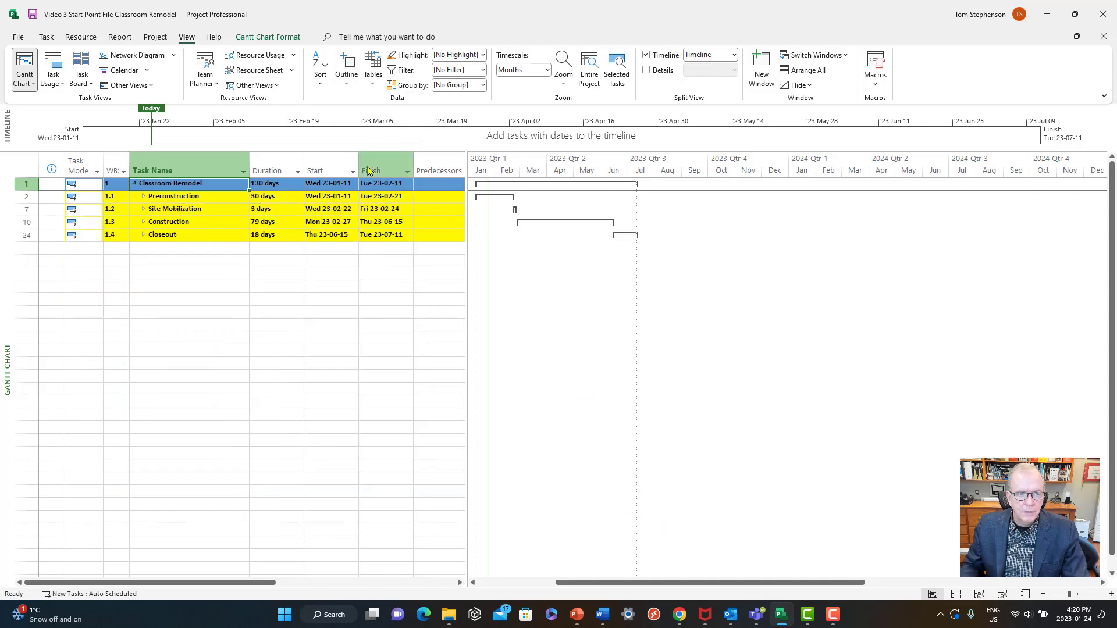
click(345, 87)
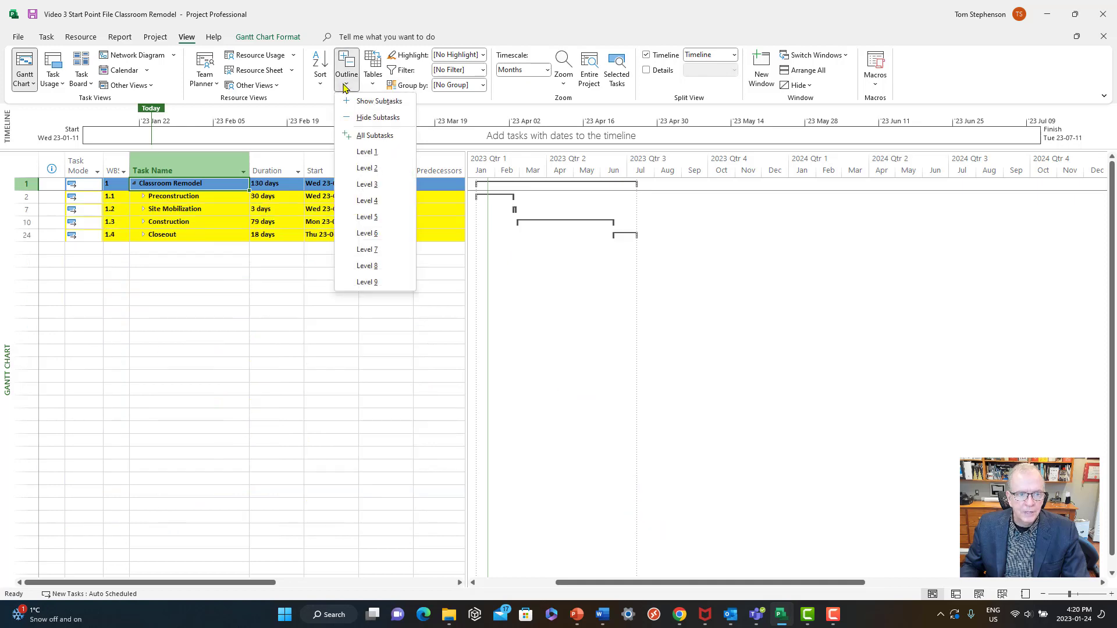
click(362, 184)
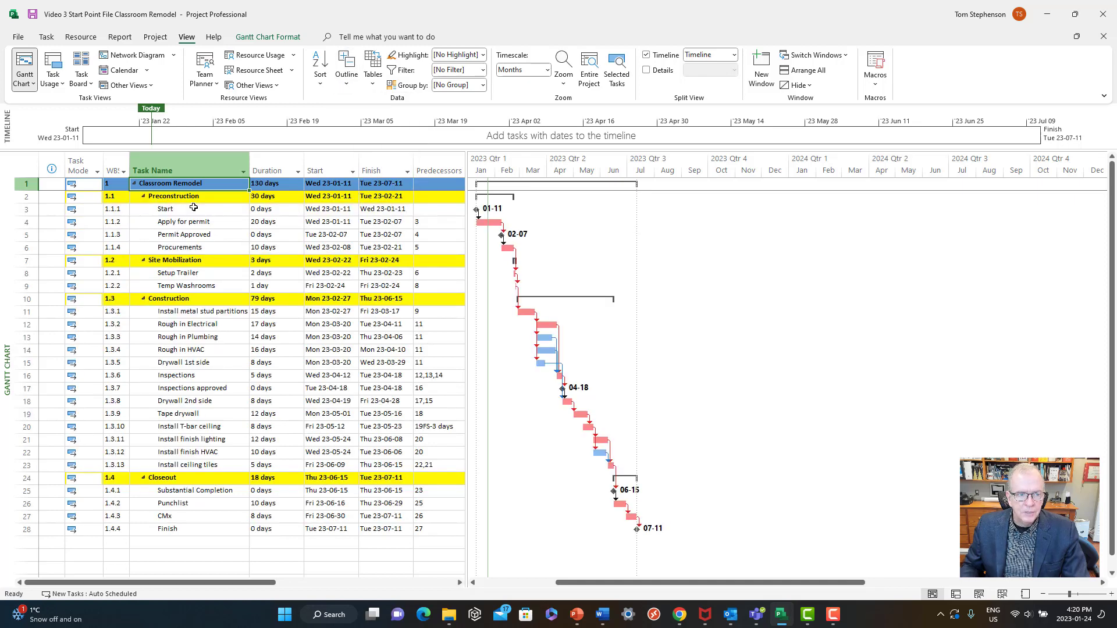
click(21, 197)
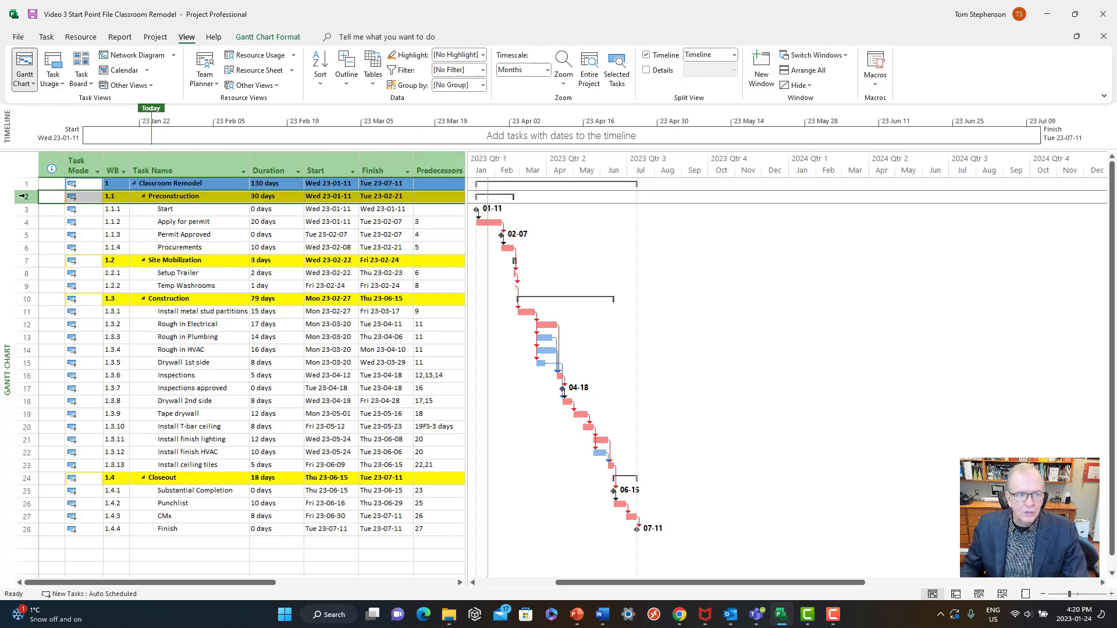
right_click(149, 199)
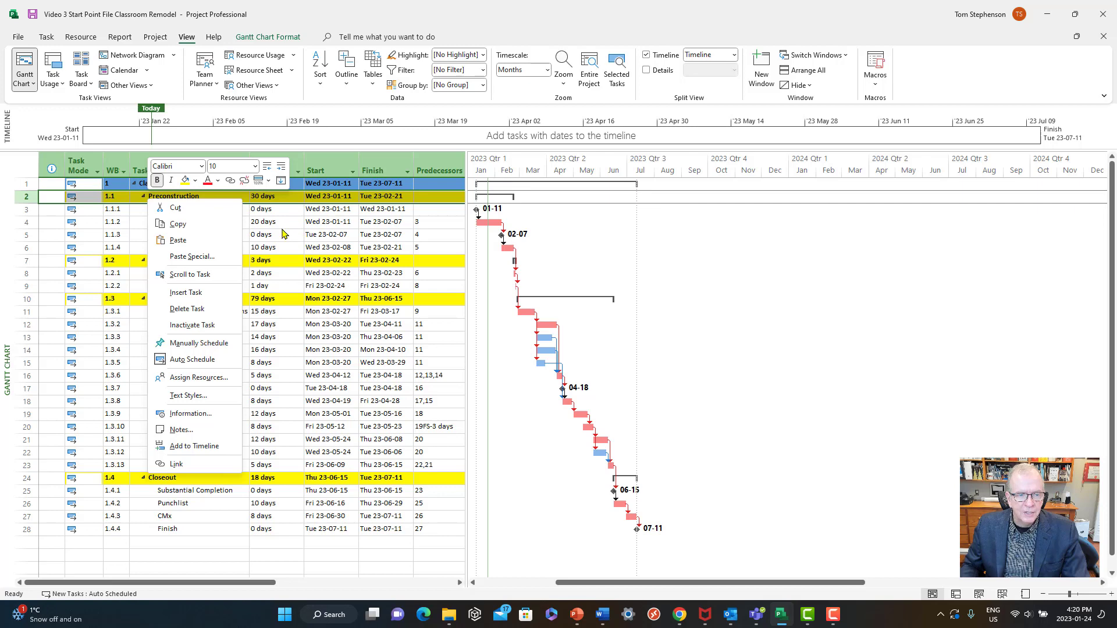
key(Escape)
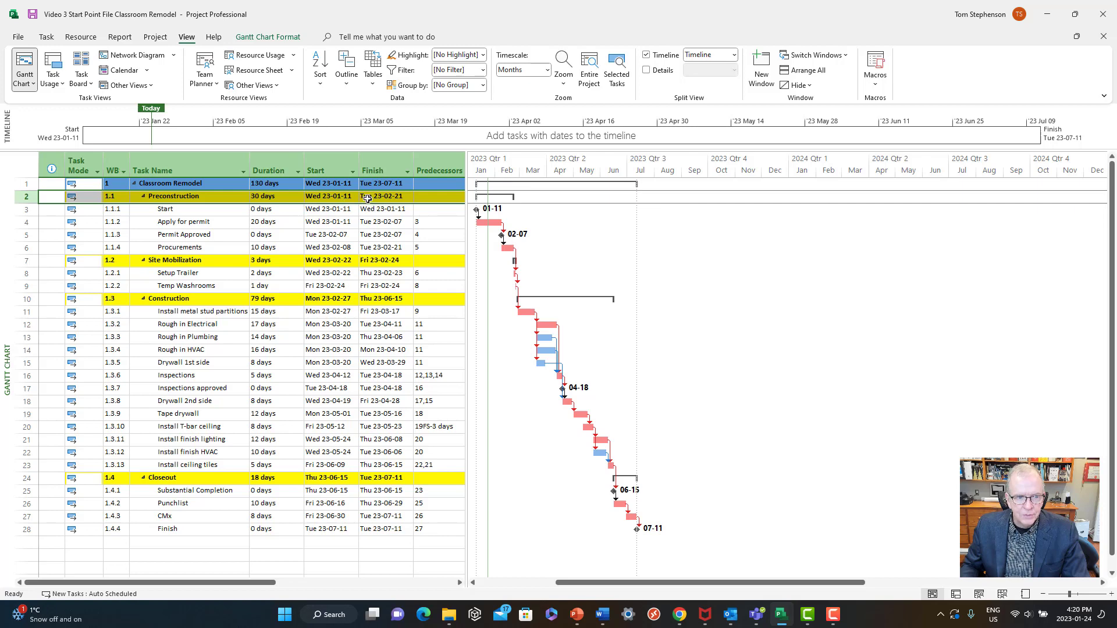
Step: Zoom the Gantt chart's timescale in until it shows individual days
click(213, 249)
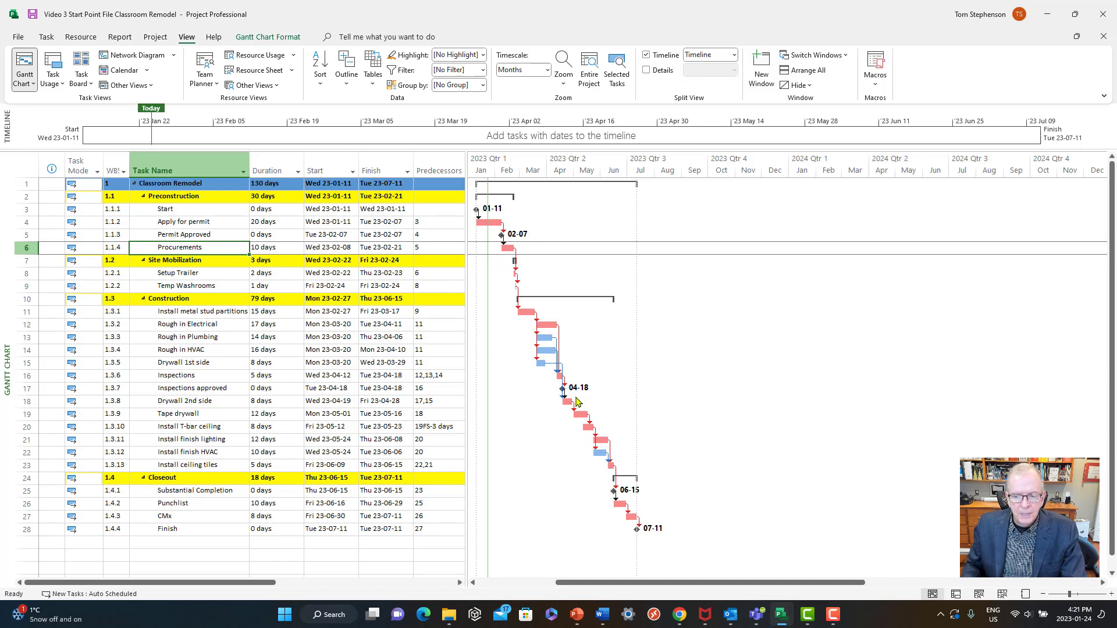
click(1112, 598)
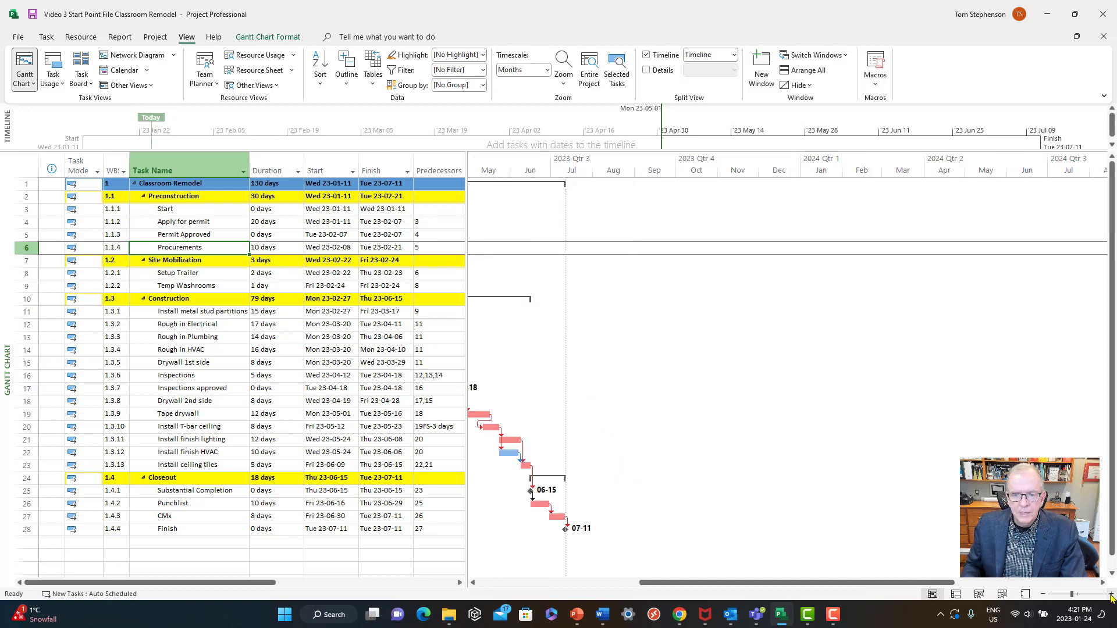
click(1112, 598)
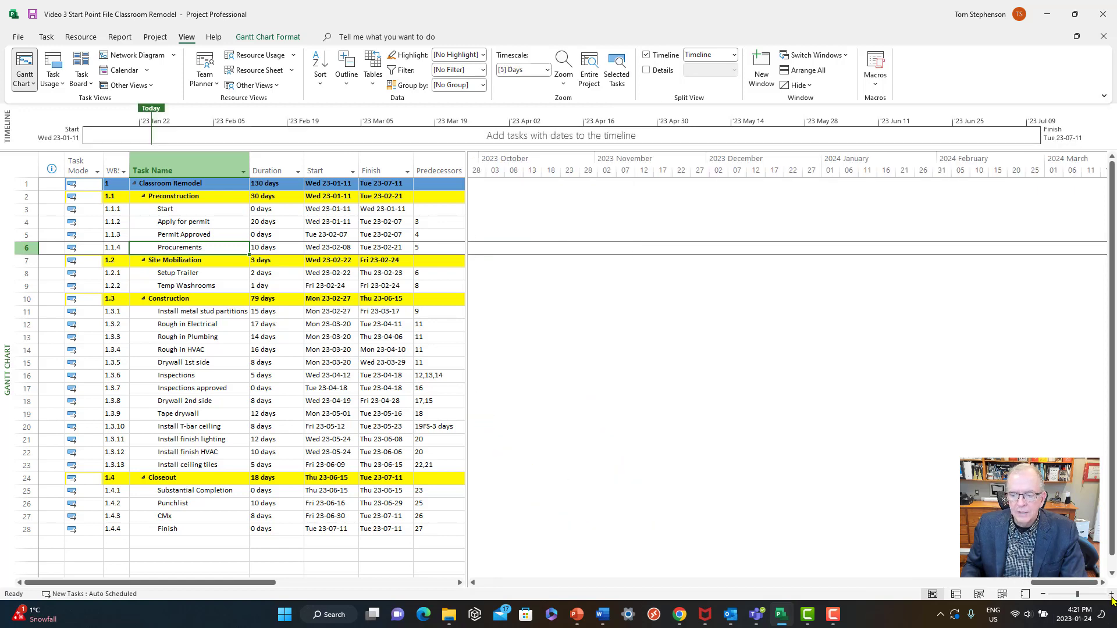
click(1111, 598)
click(1111, 598)
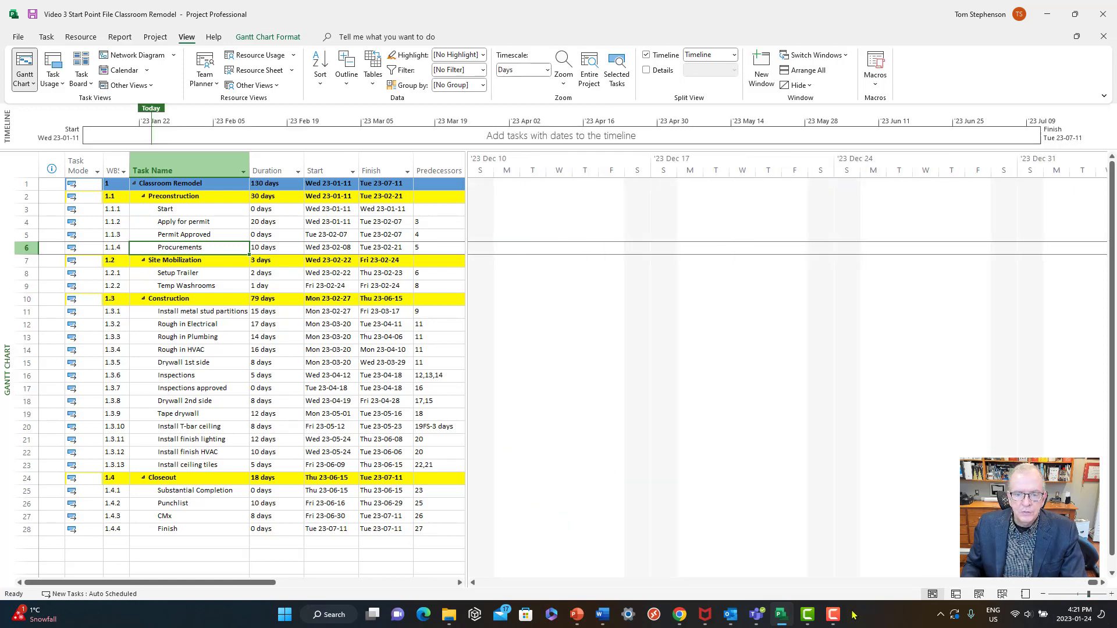
Step: Bring the Rough in Electrical task's bar into view in the Gantt chart with Scroll to Task
click(171, 324)
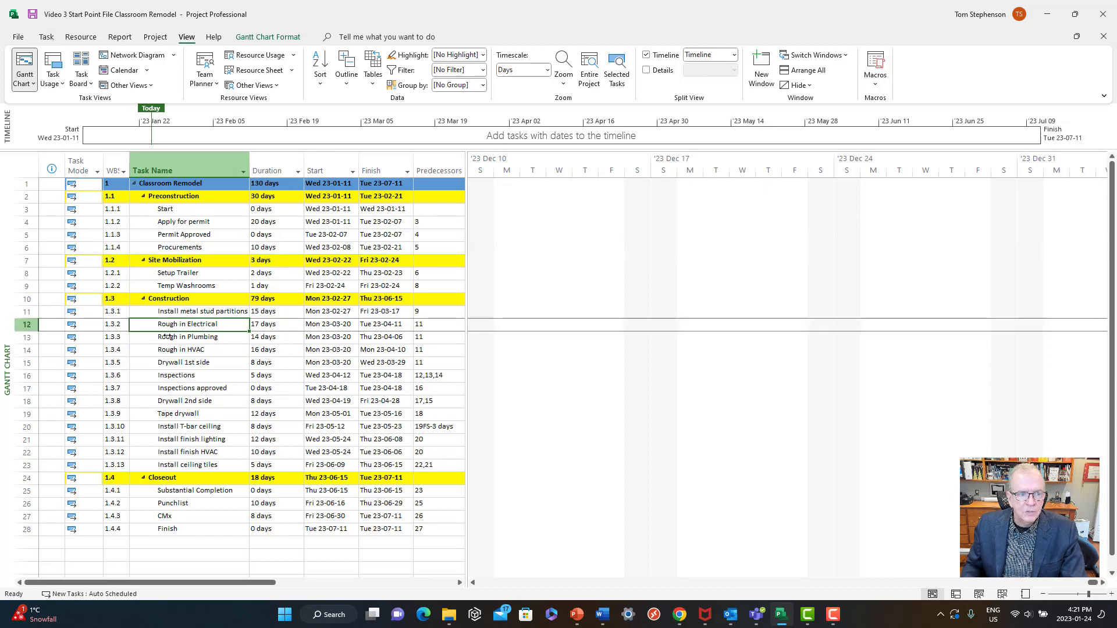
click(46, 38)
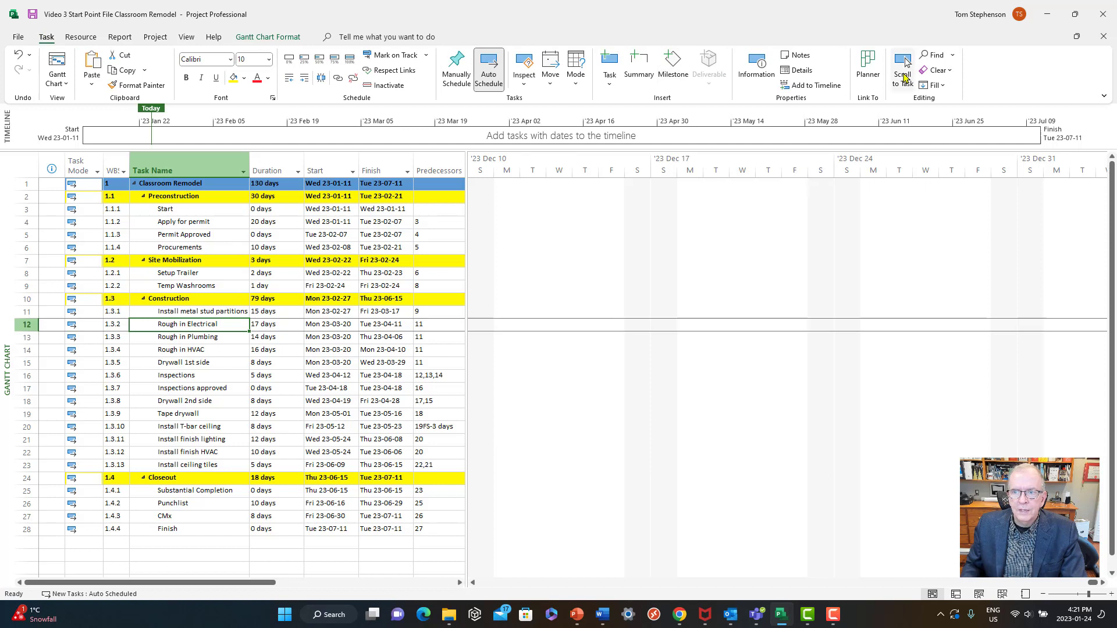
click(904, 76)
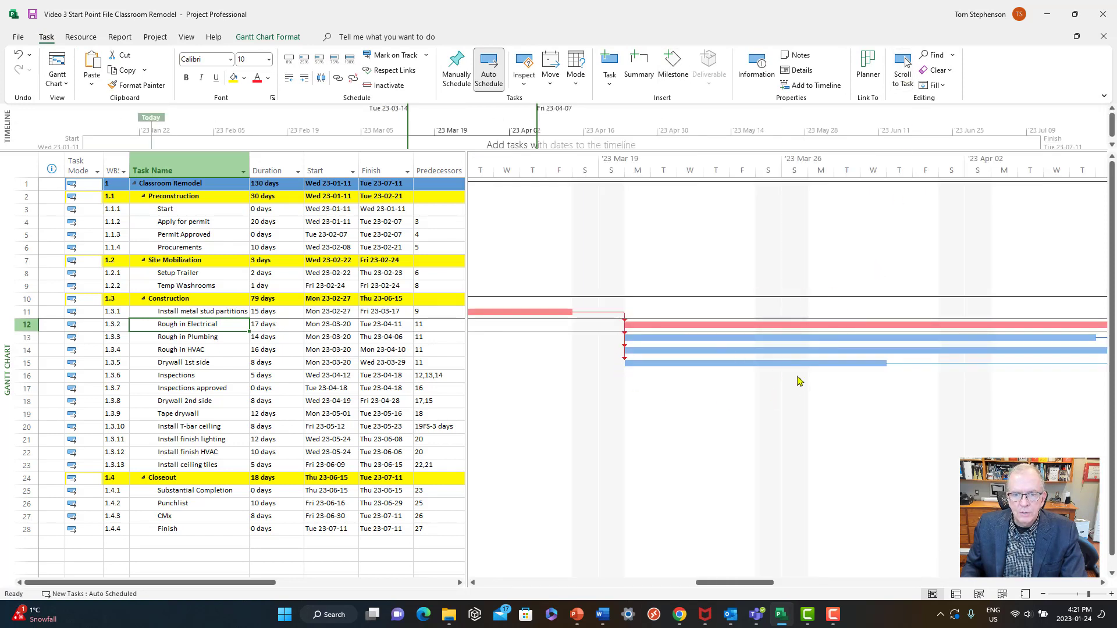
Step: Set the Gantt chart's timescale size to 55%, keeping the weekly middle tier's date label format
double_click(685, 171)
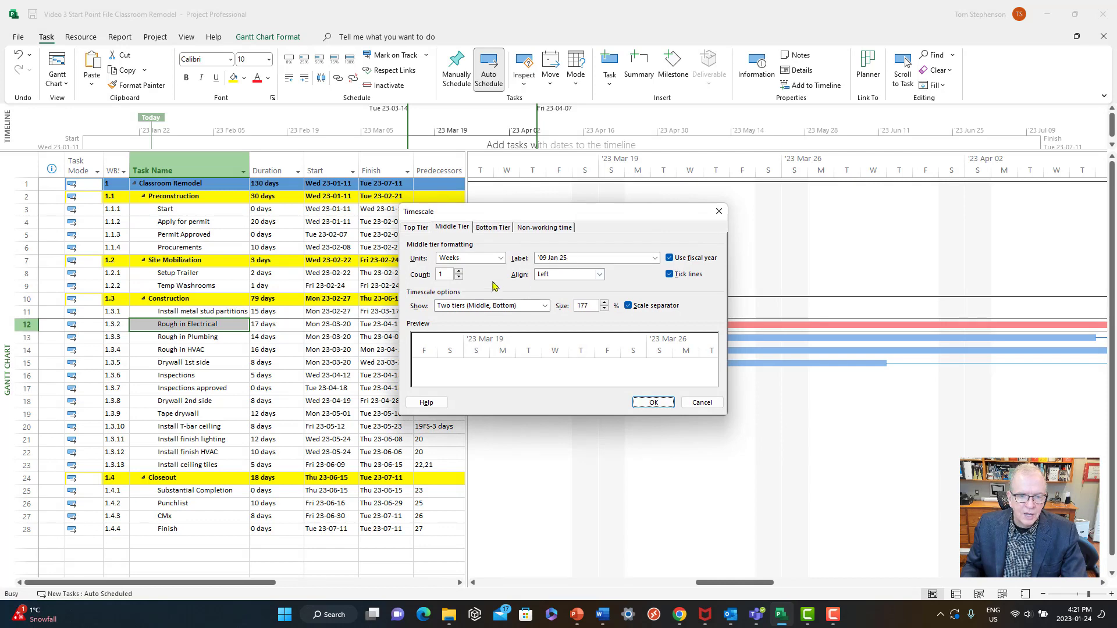
click(656, 258)
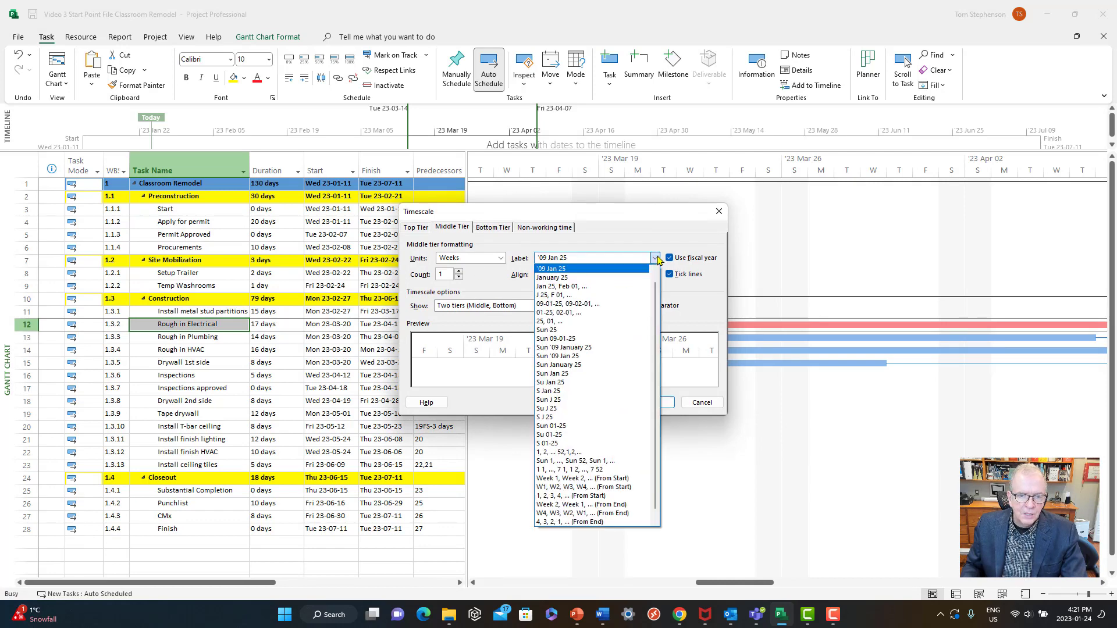
click(622, 244)
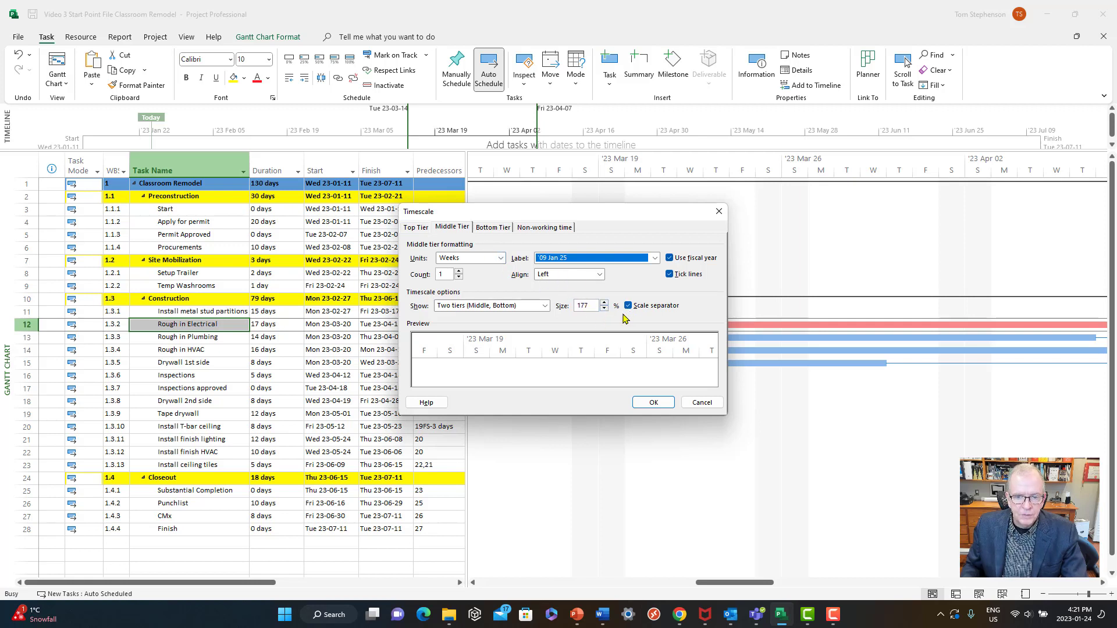
click(596, 304)
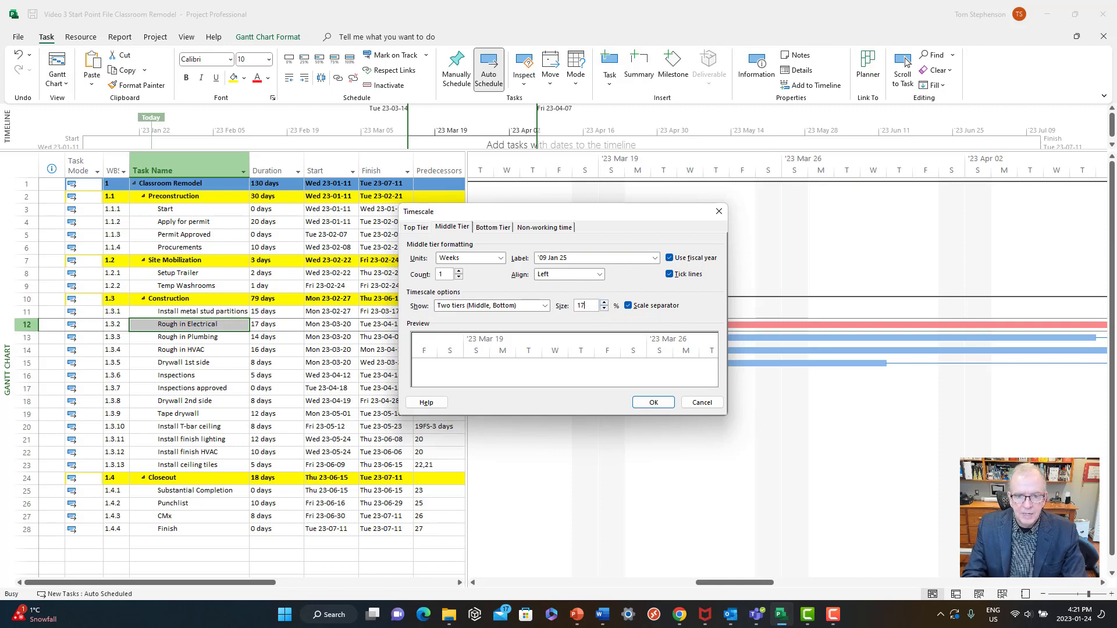
text(55)
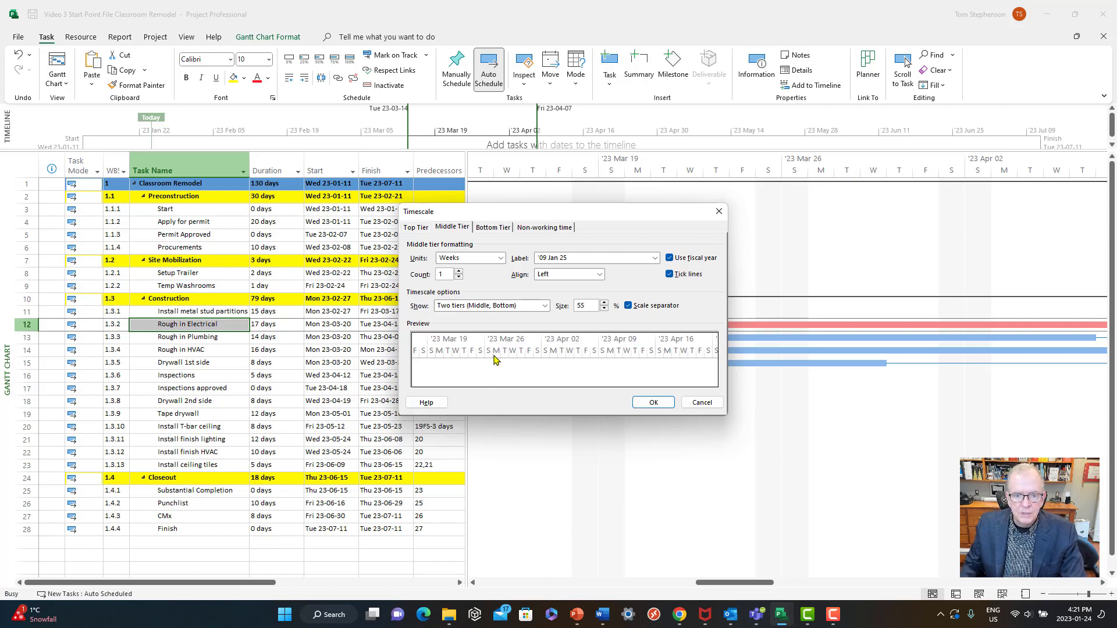
click(653, 402)
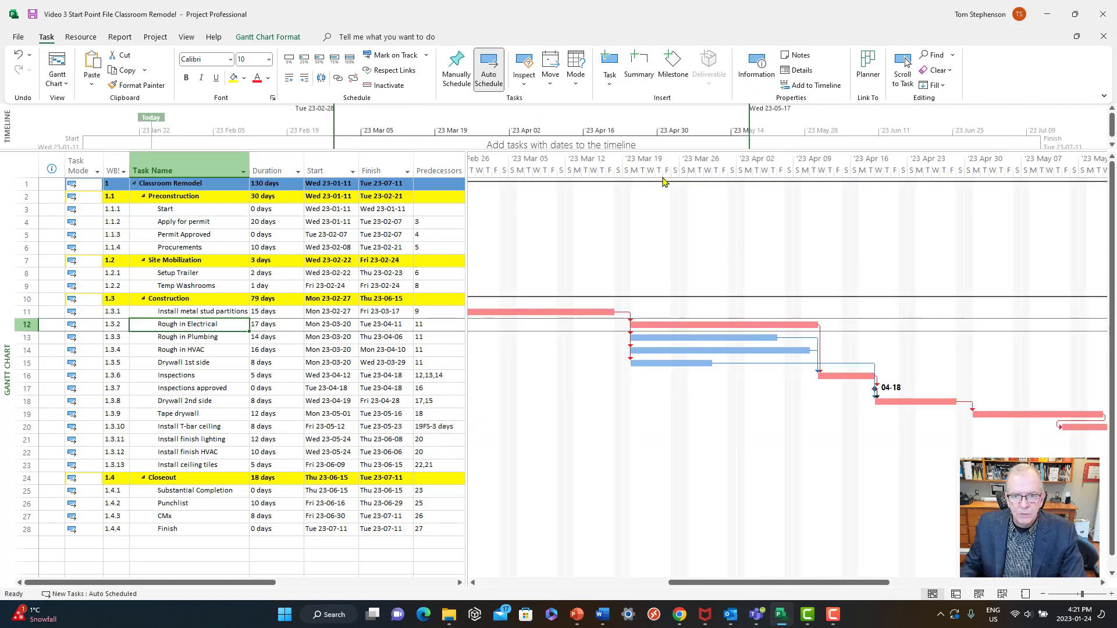
Step: Open the working time settings for the Standard project calendar and select February 20, 2023
scroll(661, 307, down, 1)
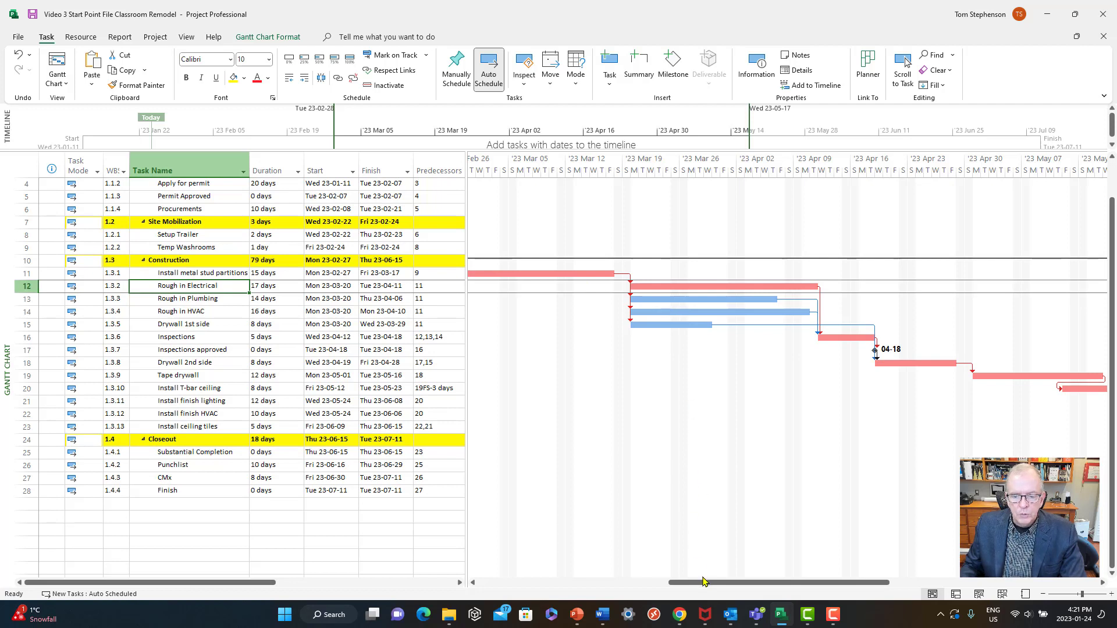
drag(698, 582, 584, 581)
scroll(610, 467, up, 1)
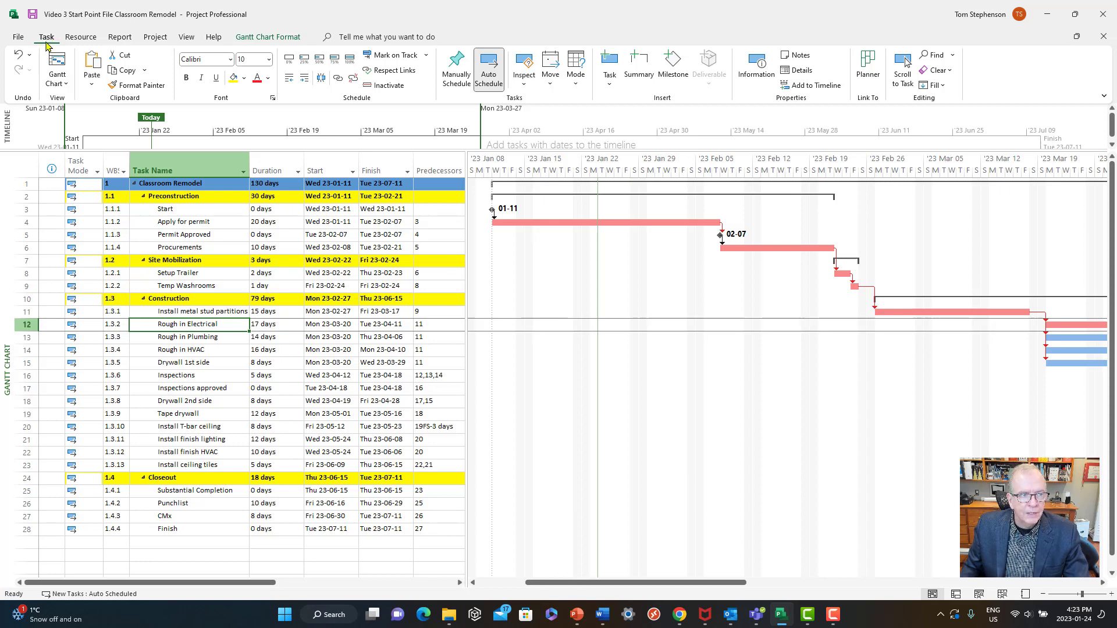
click(162, 40)
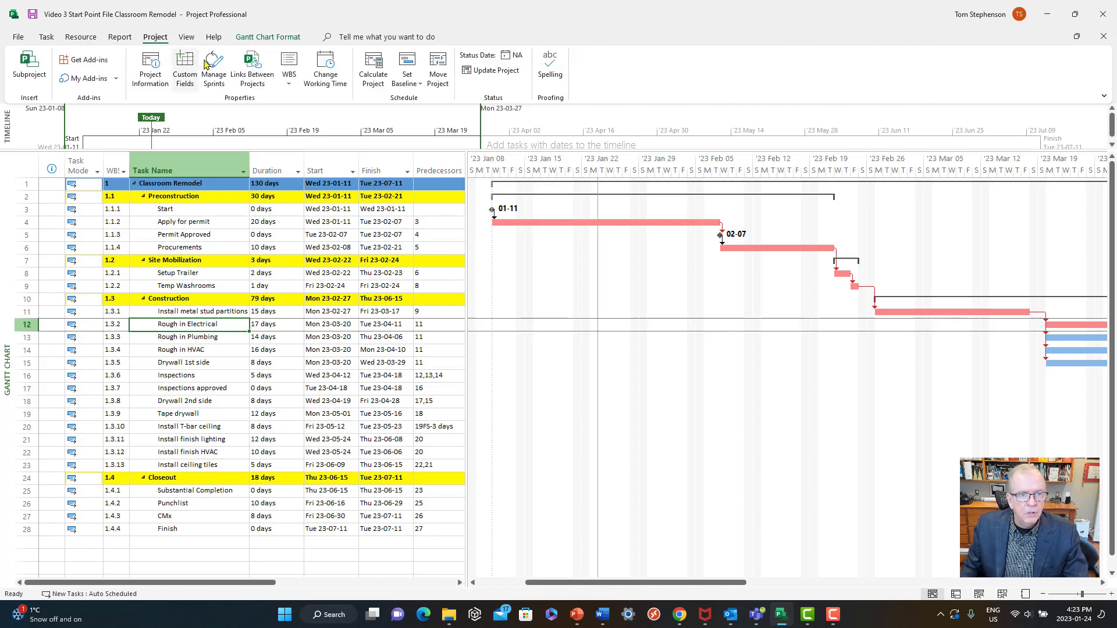
click(326, 73)
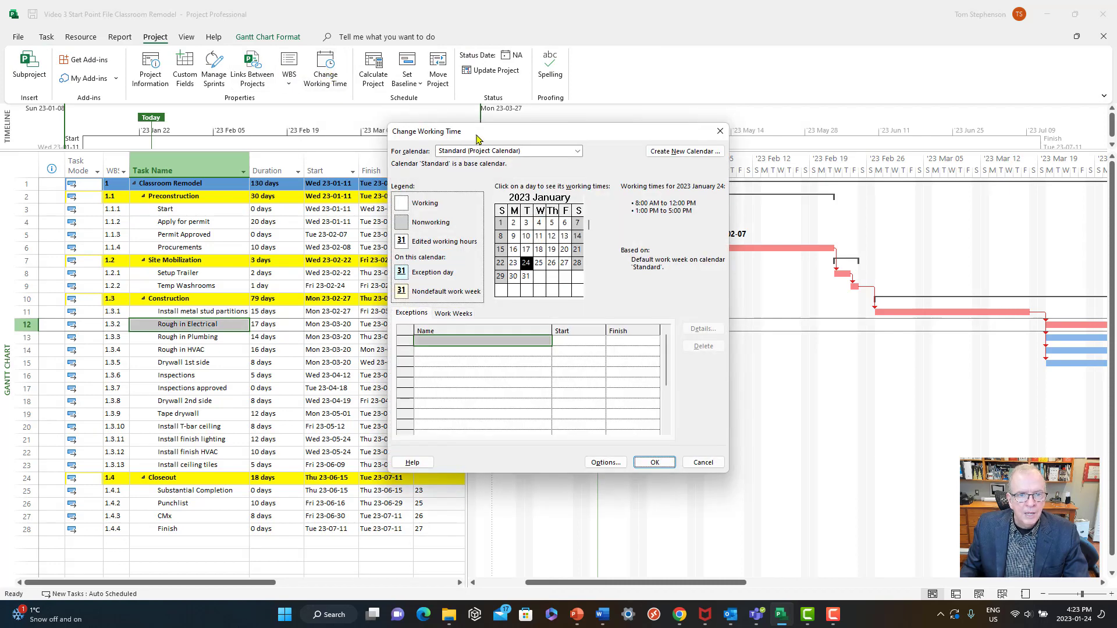
drag(477, 135, 423, 132)
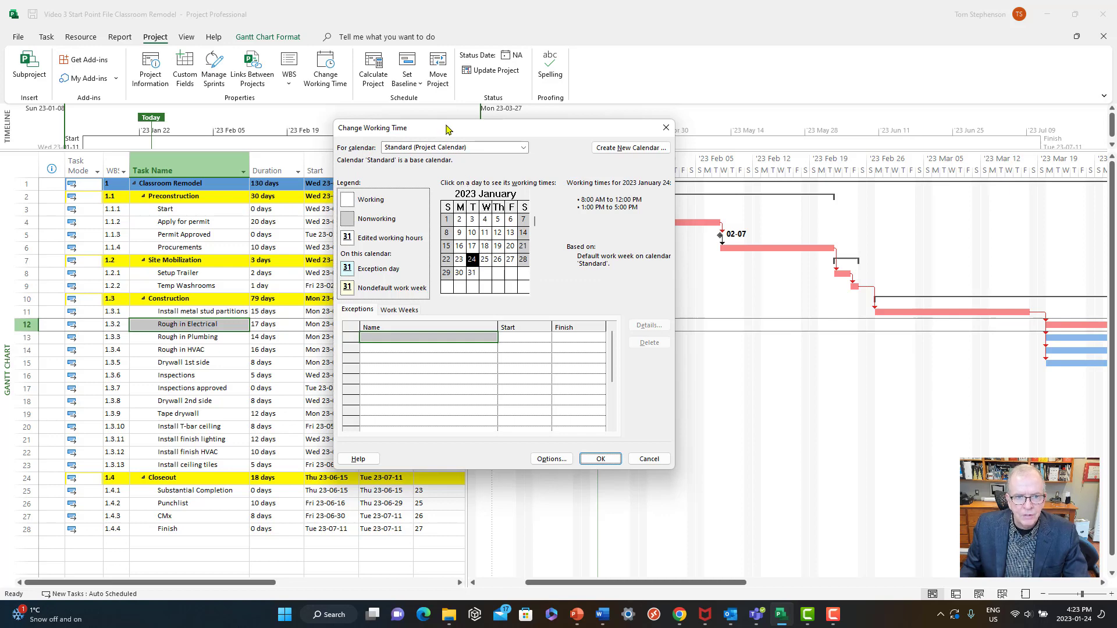
drag(449, 129, 541, 189)
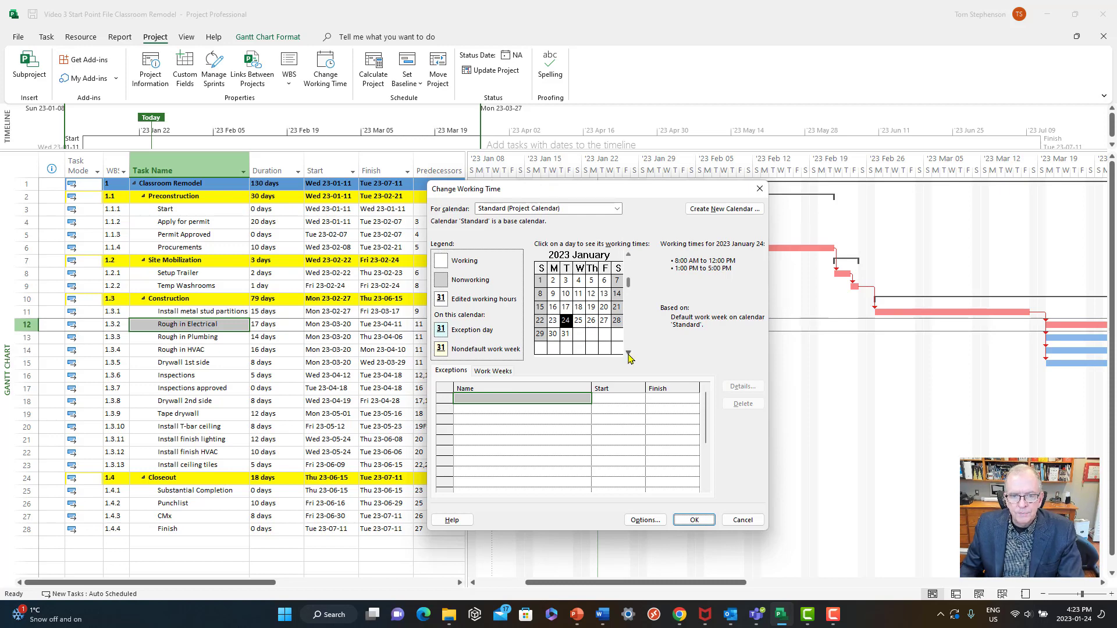
click(629, 354)
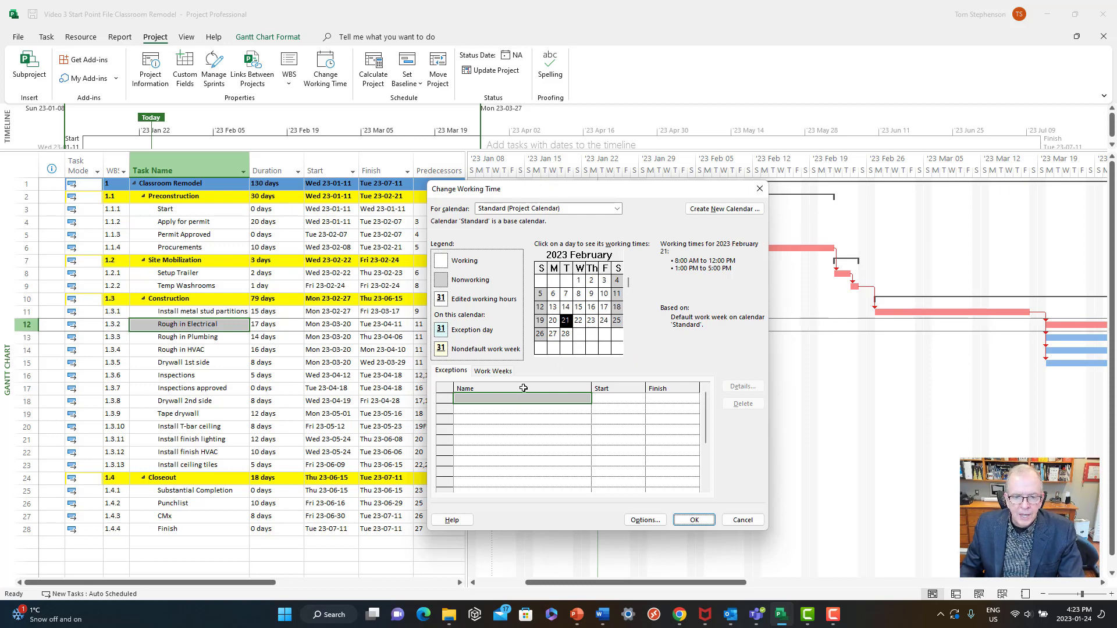
click(553, 321)
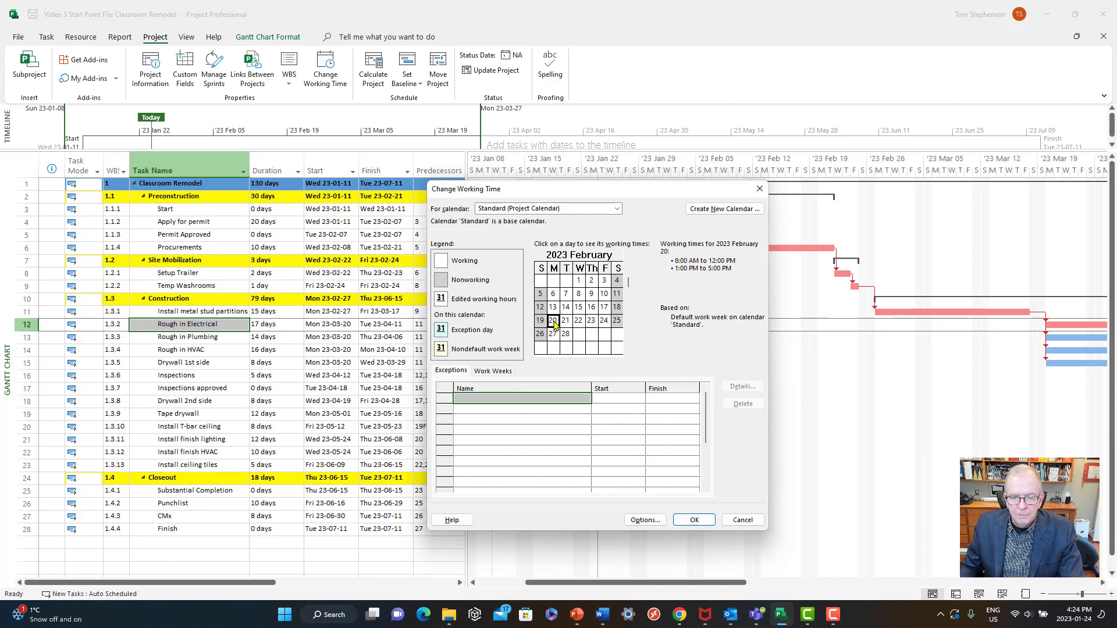
Step: Add an unnamed nonworking exception on February 20, 2023 to the Standard calendar's exceptions
click(531, 398)
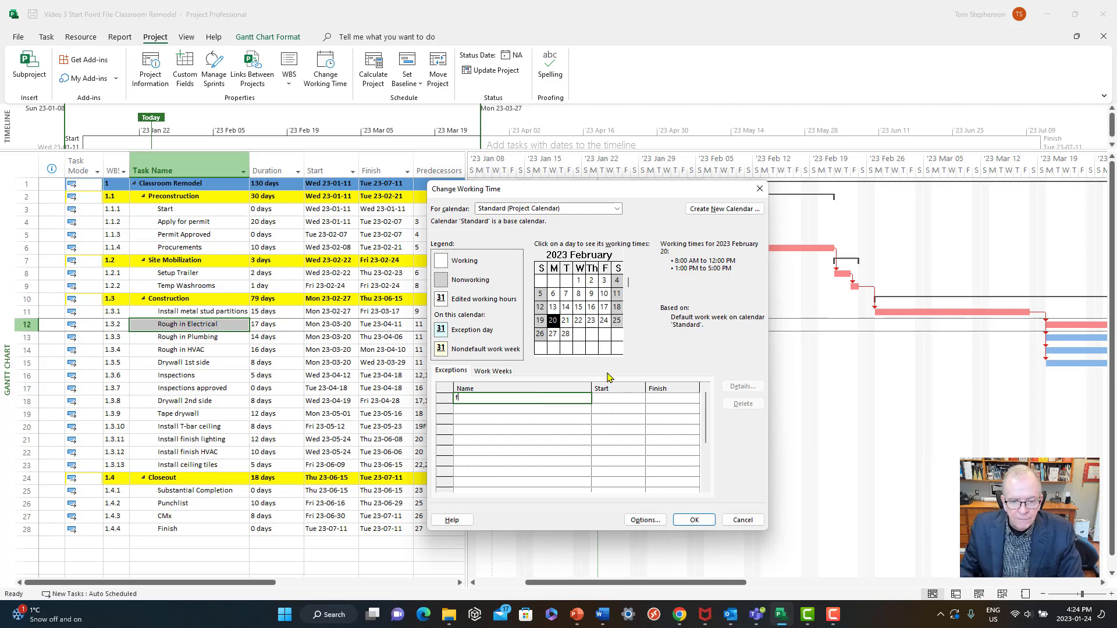
text(f)
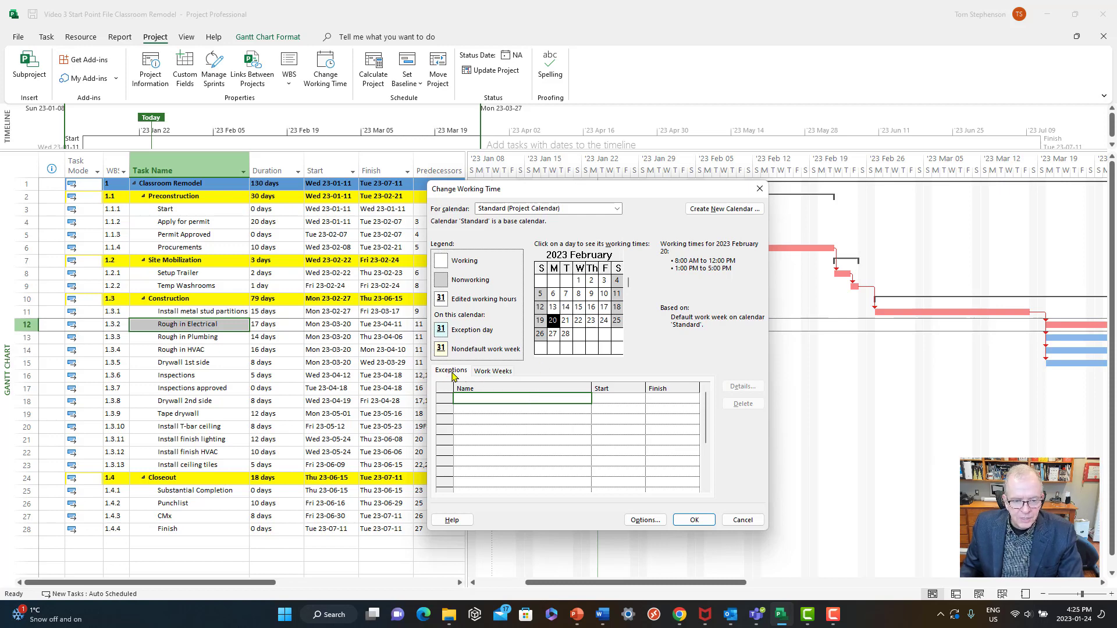
click(491, 375)
click(456, 376)
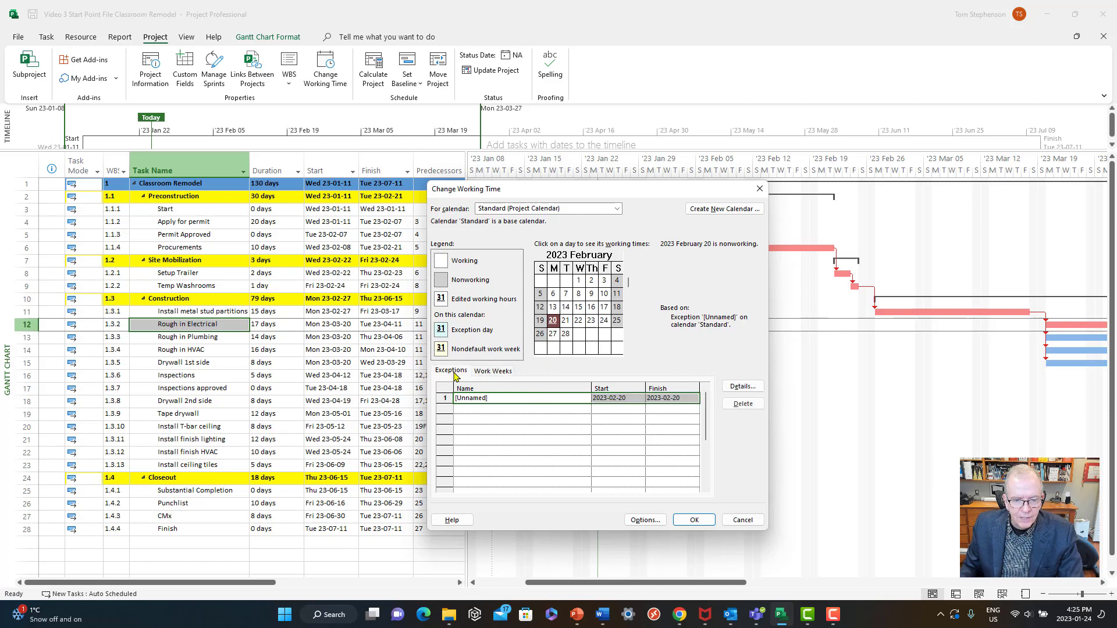
Step: Rename the February 20, 2023 exception as Family Day
click(485, 398)
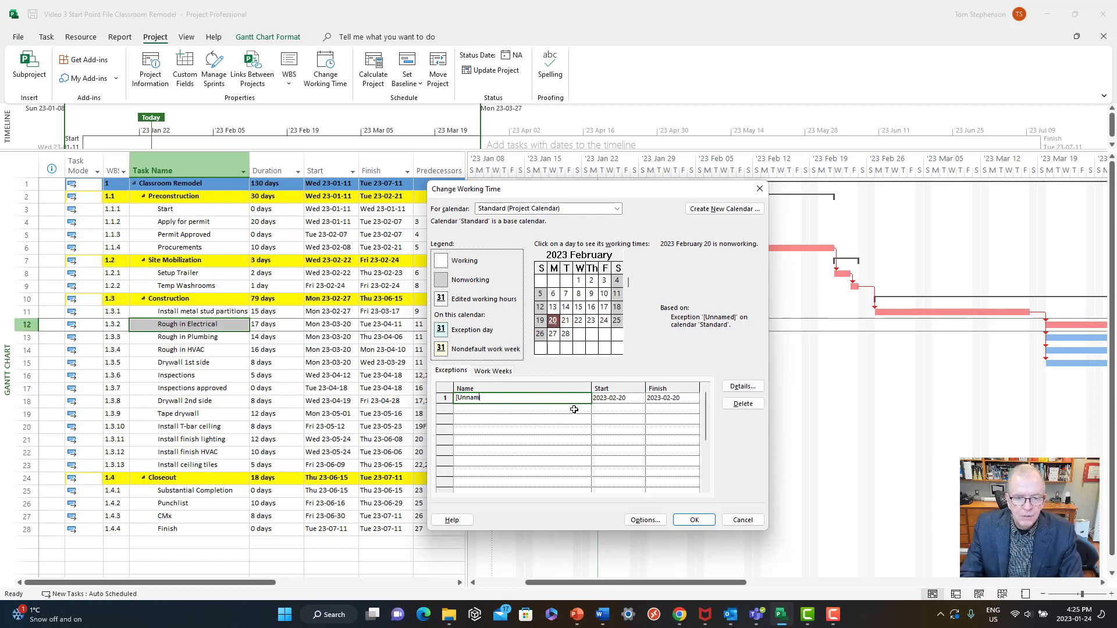
key(BackSpace)
key(BackSpace)
key(BackSpace)
key(BackSpace)
key(BackSpace)
key(BackSpace)
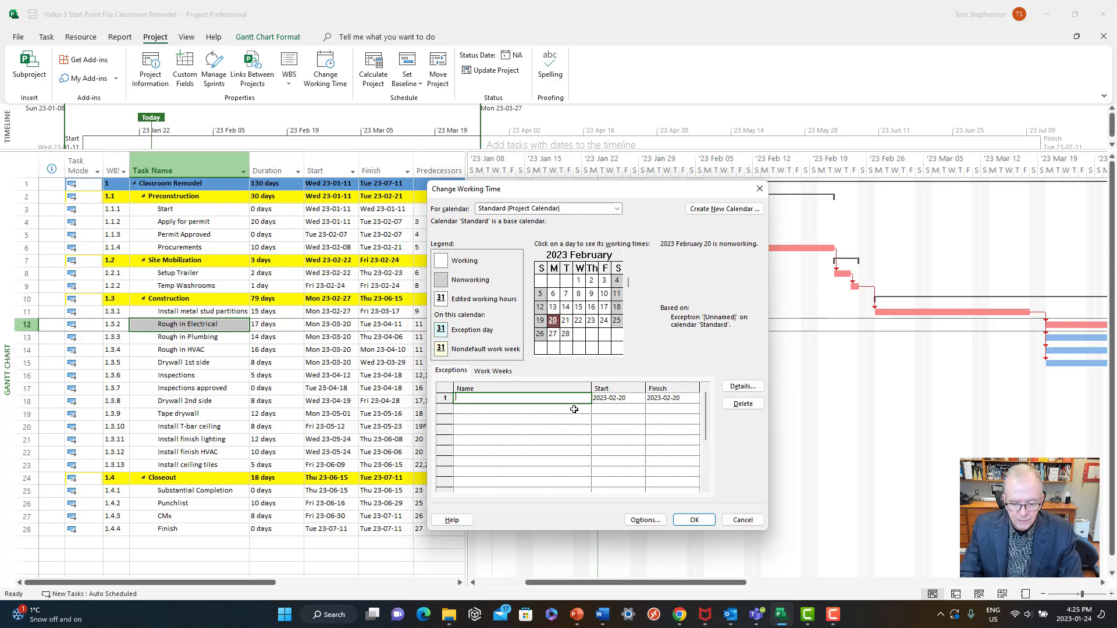
text(Family)
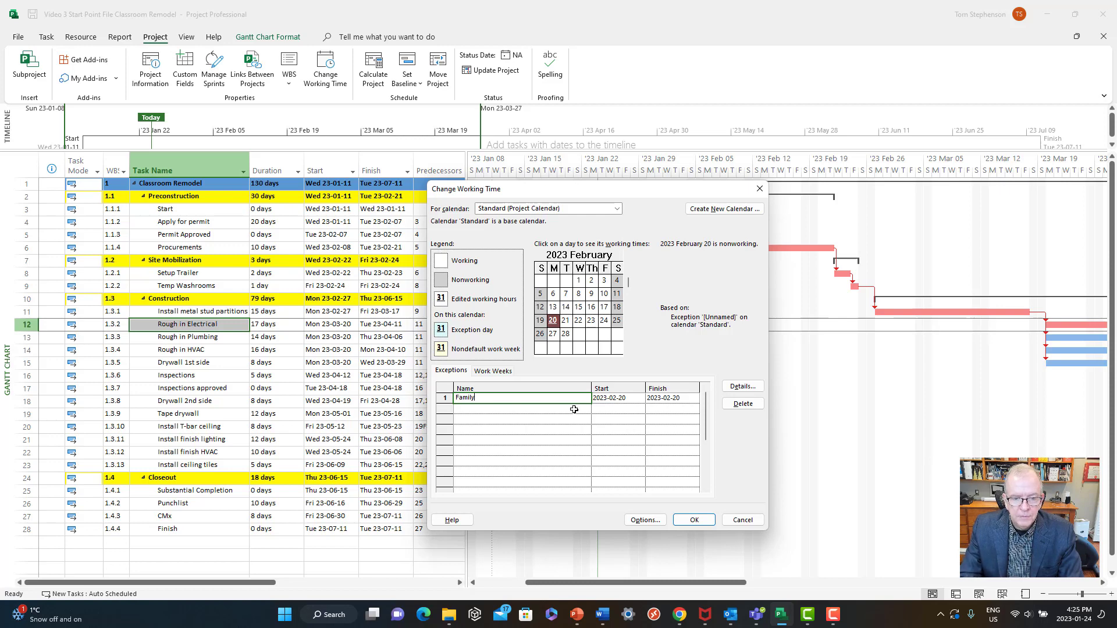
text( Day)
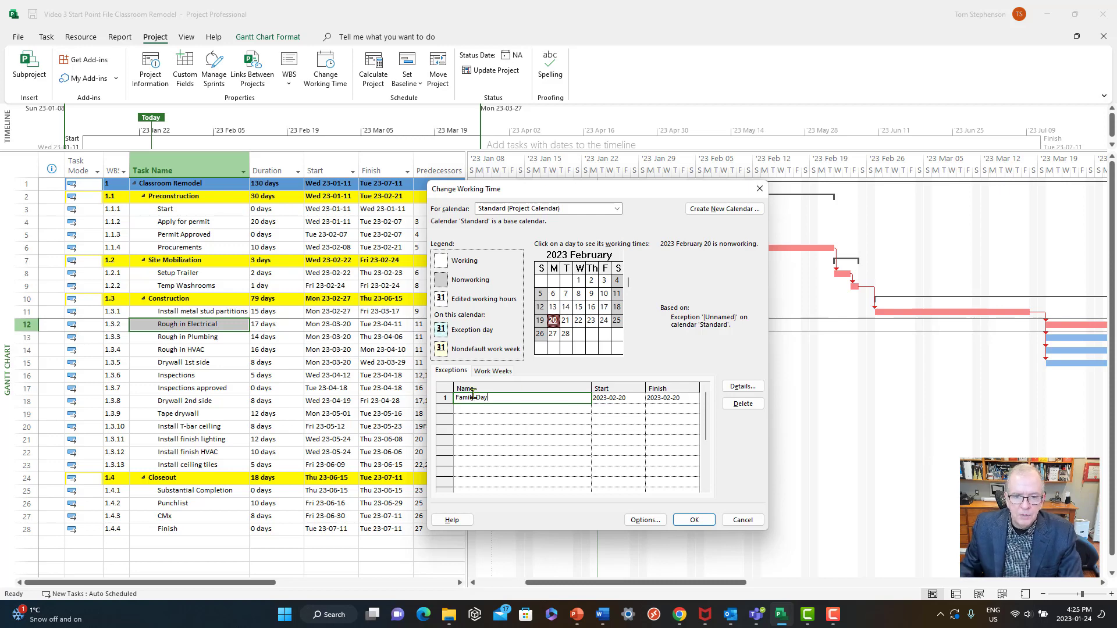
click(619, 398)
click(541, 408)
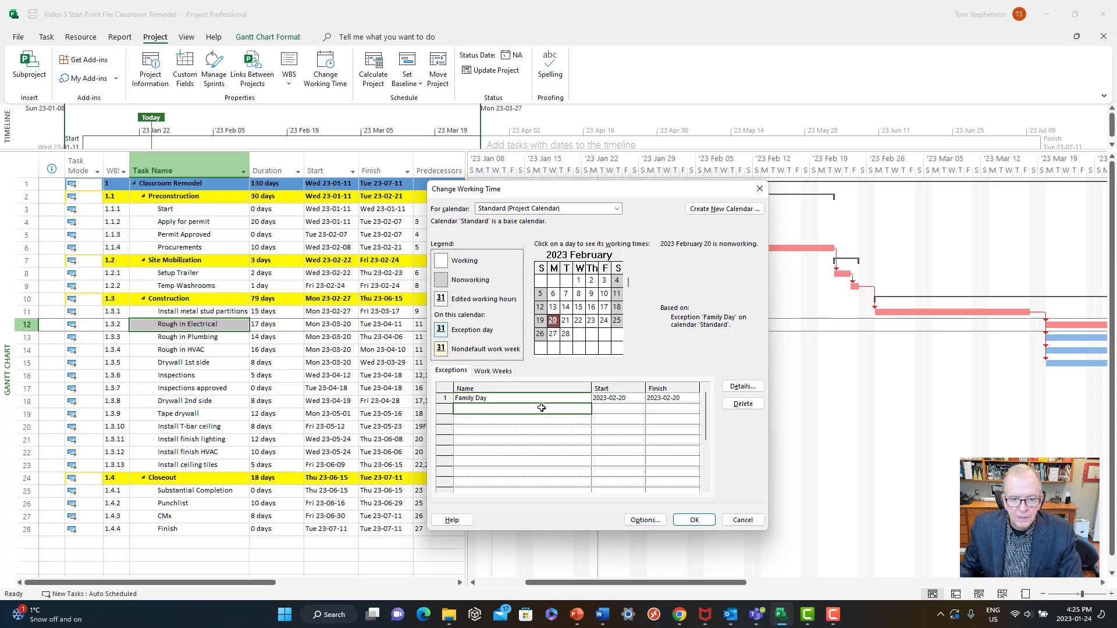
Step: Add a nonworking exception named Good Friday on April 7, 2023 to the Standard calendar
click(629, 353)
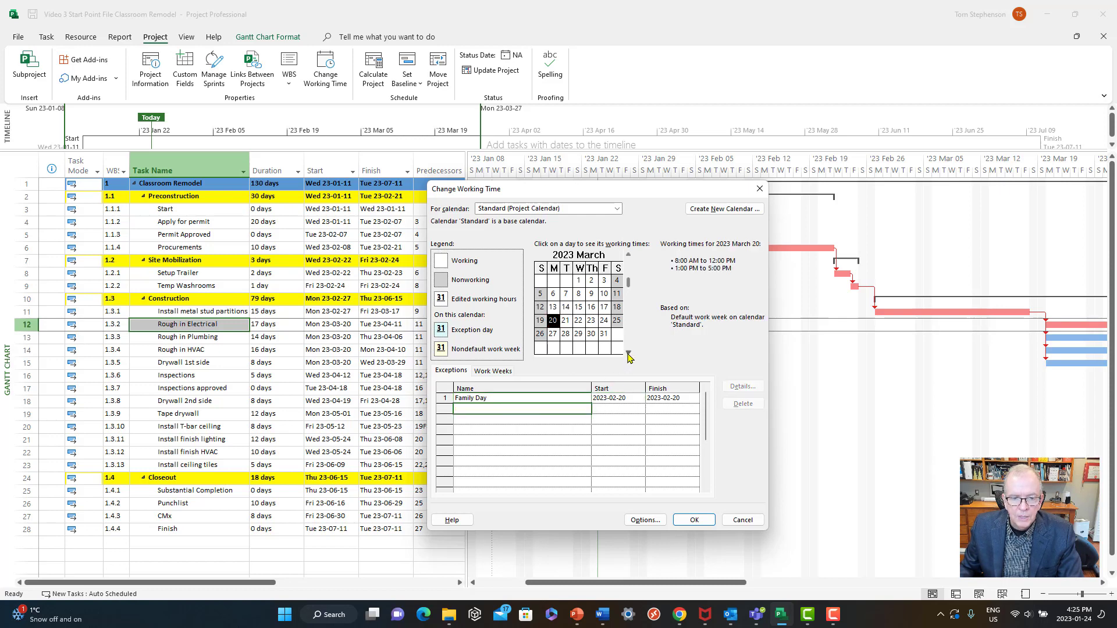
click(629, 353)
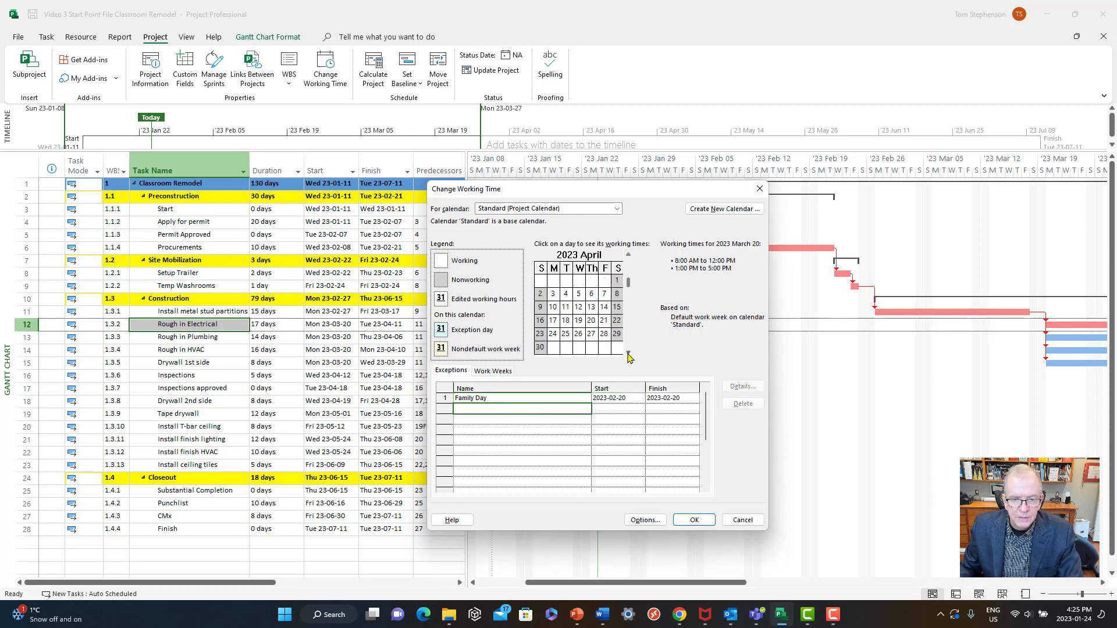
click(604, 295)
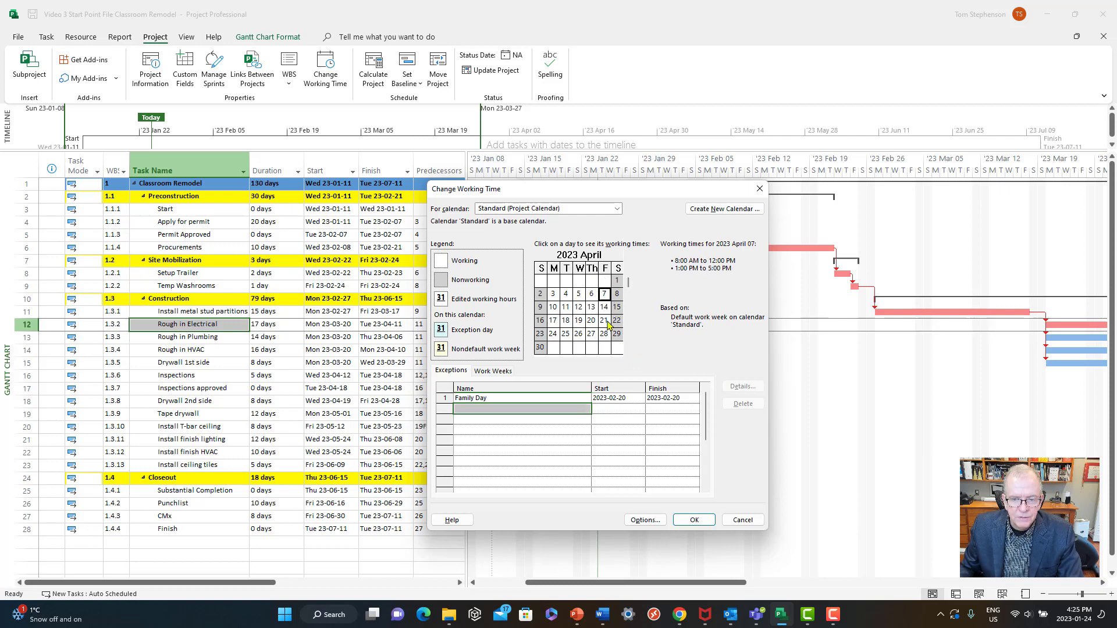
click(543, 409)
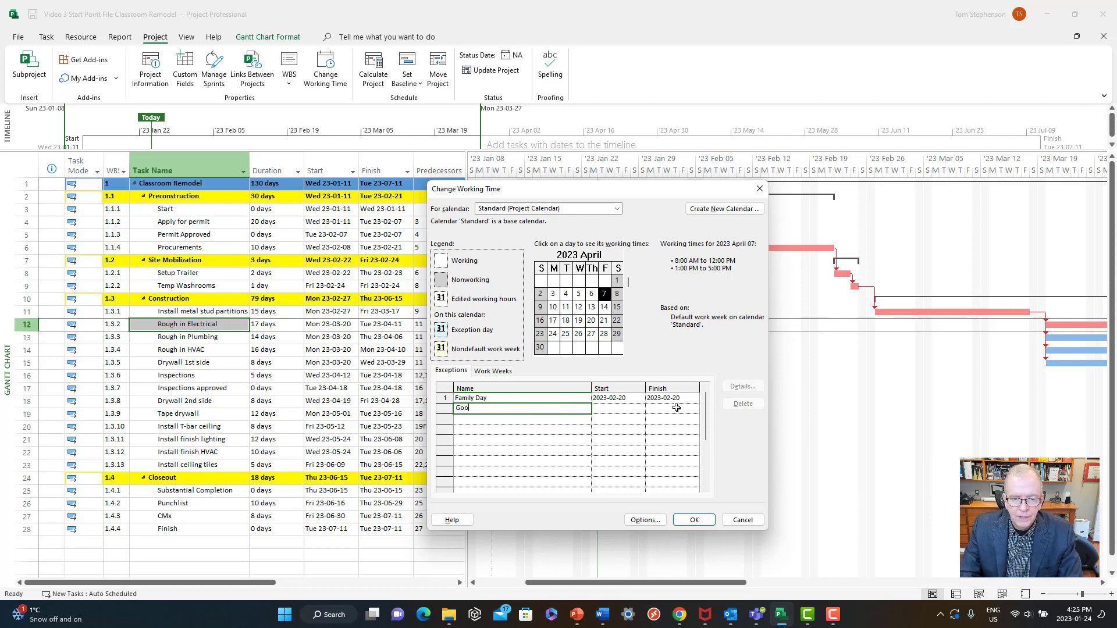
text(Good Friday)
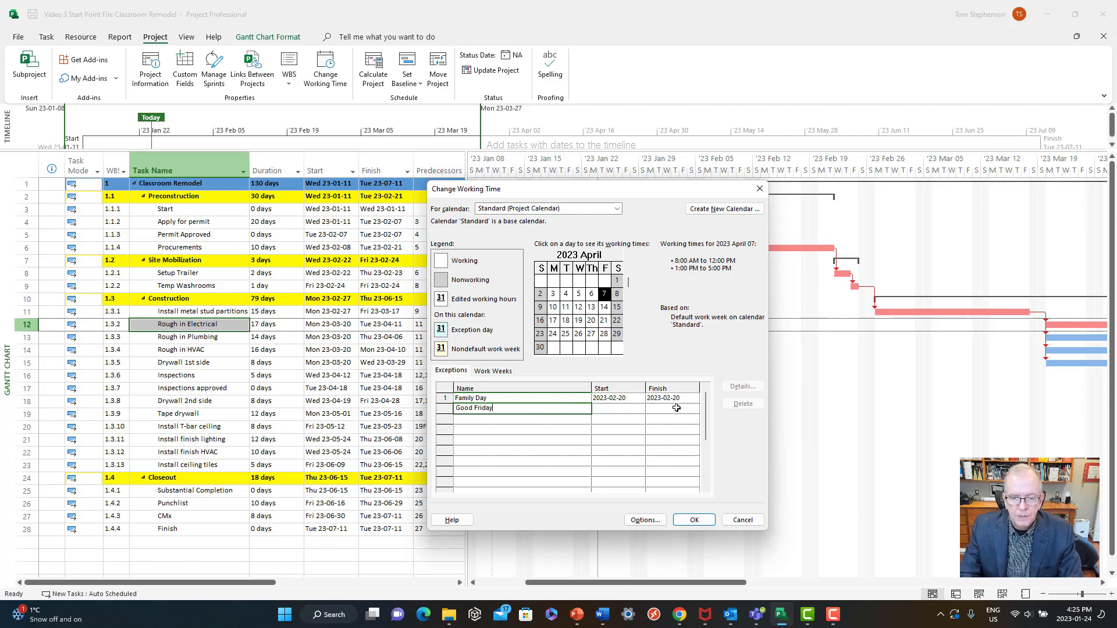
click(609, 407)
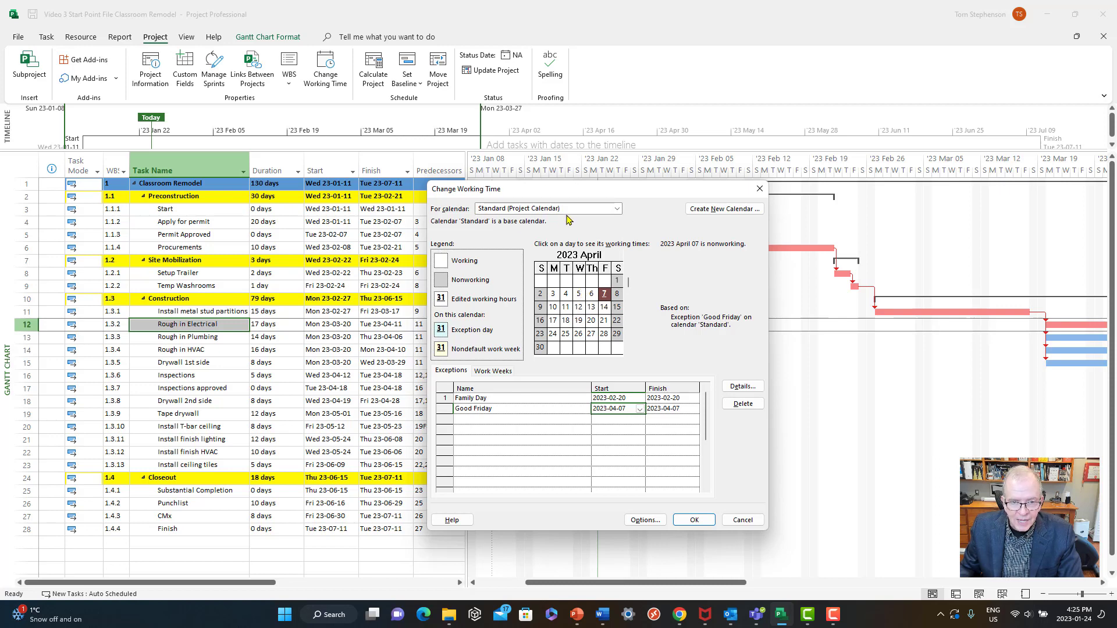
click(618, 209)
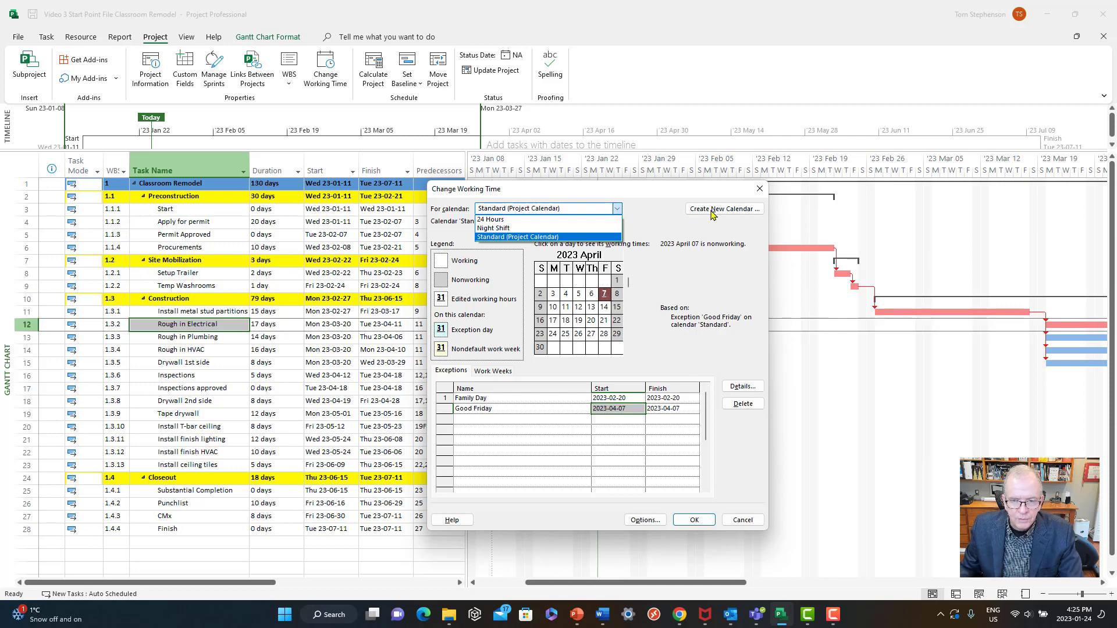
click(568, 317)
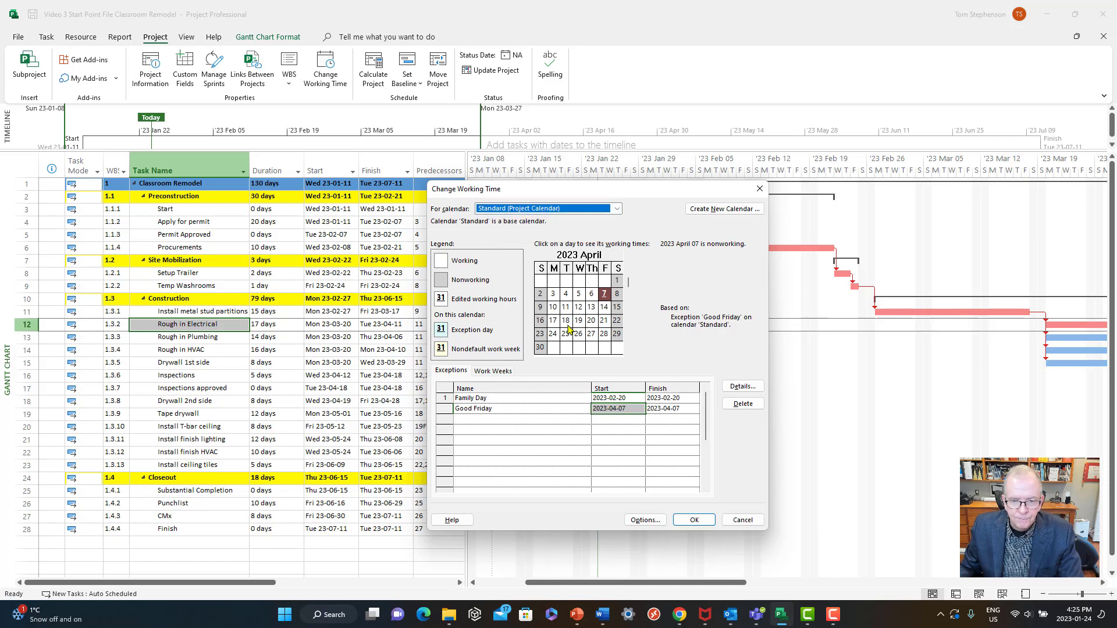
Step: Add a nonworking exception named Victoria Day on May 22, 2023 to the Standard calendar
click(627, 354)
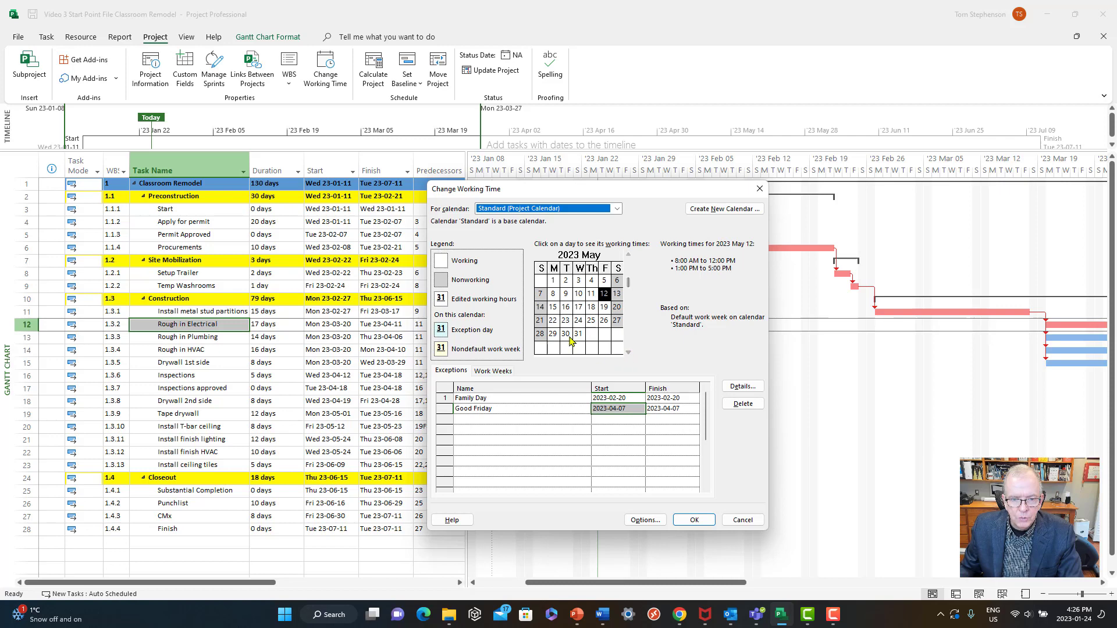
click(554, 321)
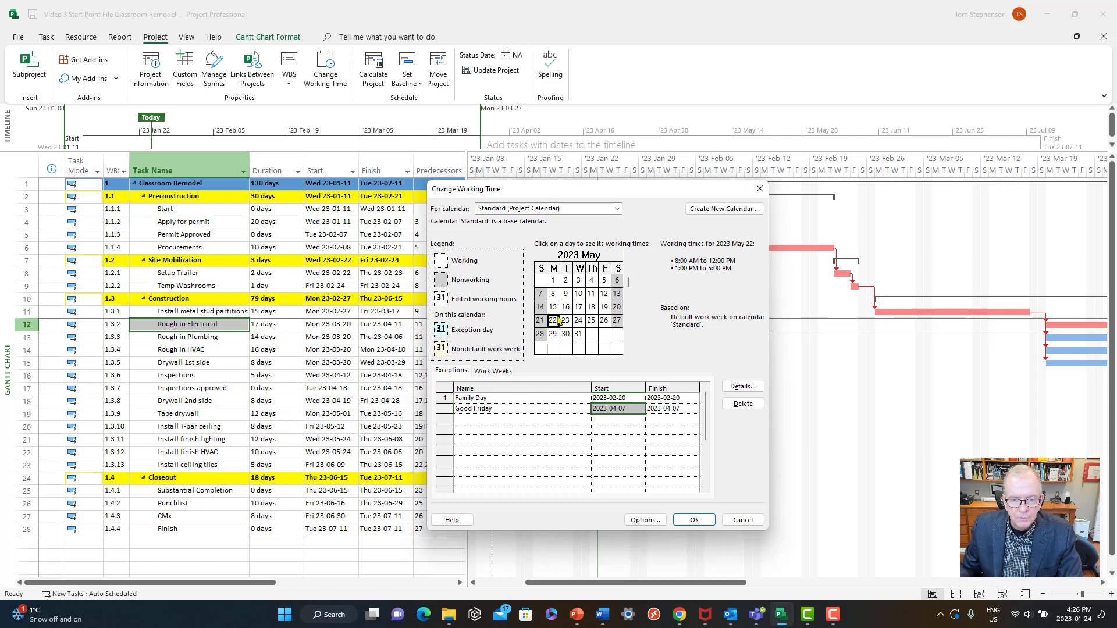
click(498, 420)
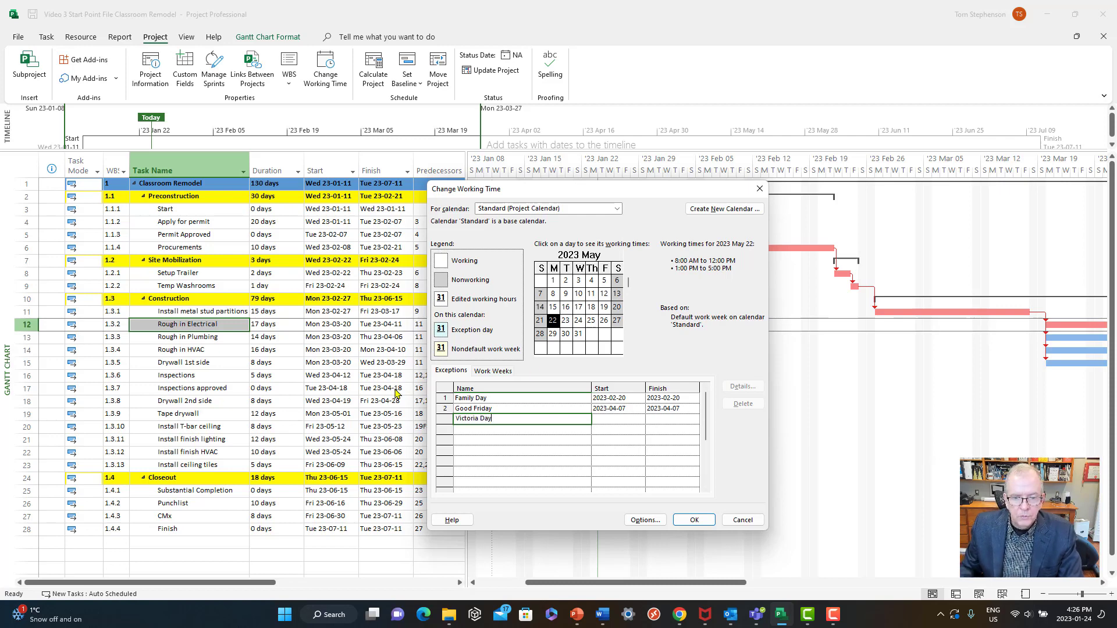
click(609, 418)
click(550, 429)
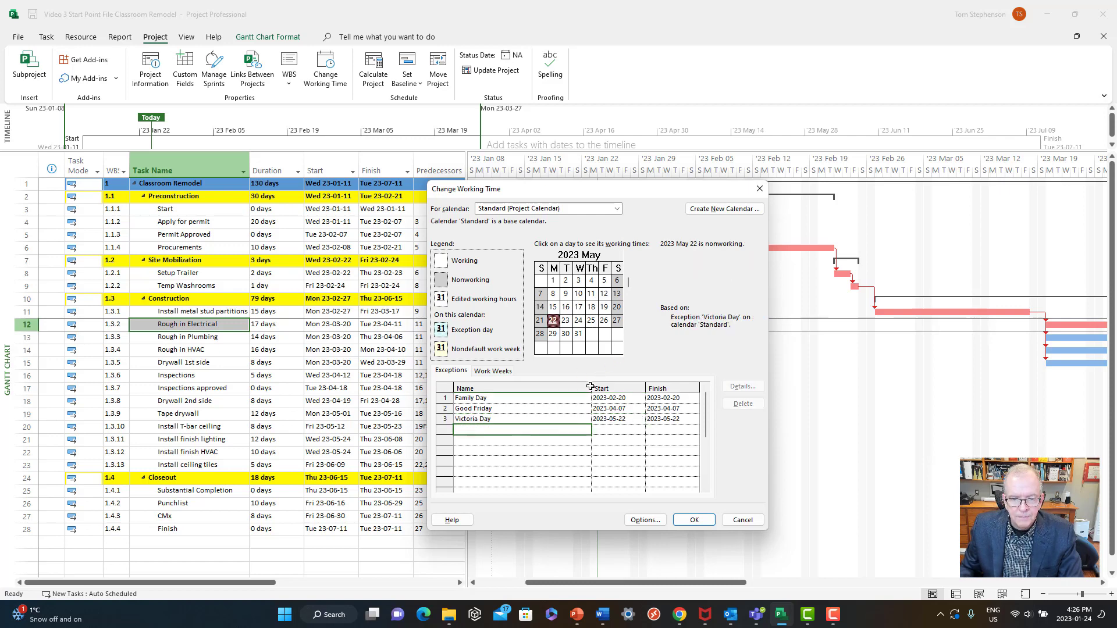
Step: Add a nonworking exception named Canada Day on July 3, 2023 to the Standard calendar
click(628, 355)
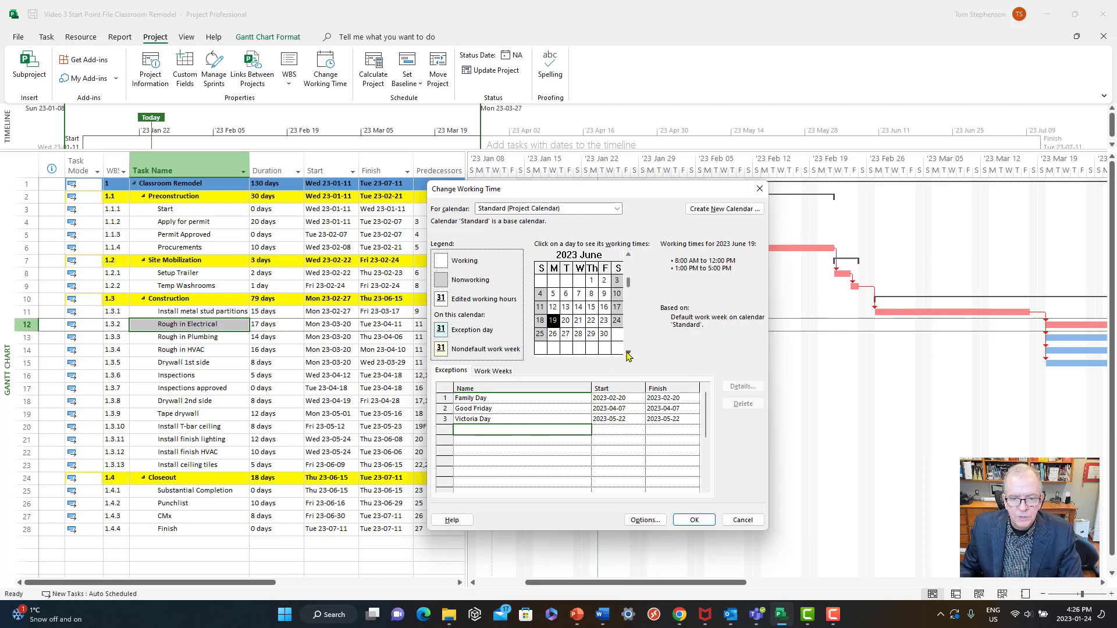
click(629, 354)
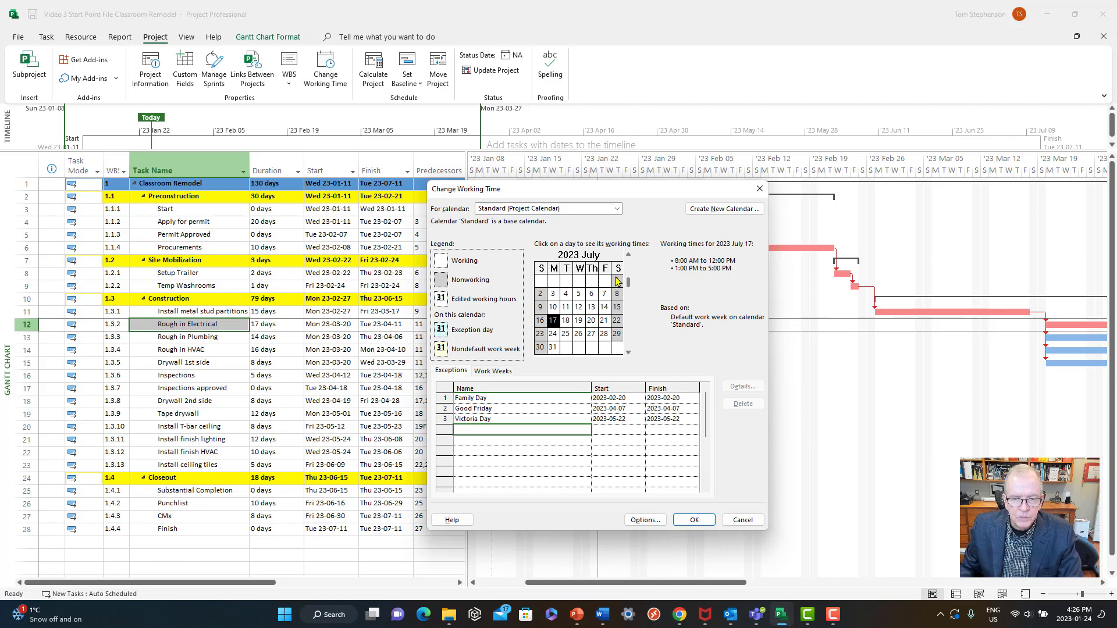
click(552, 297)
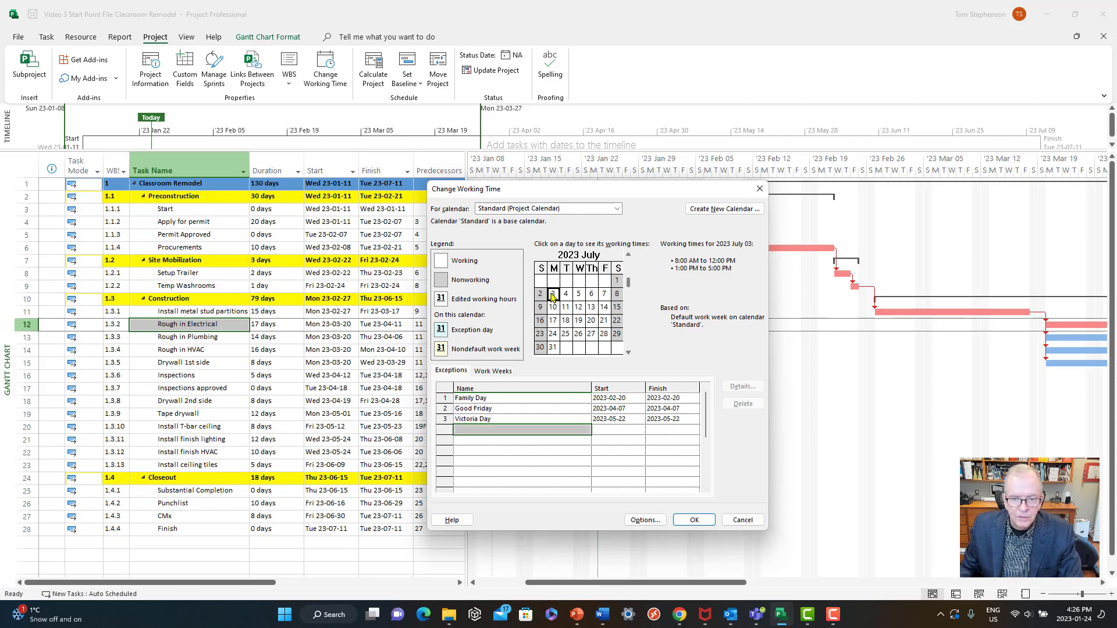
click(483, 430)
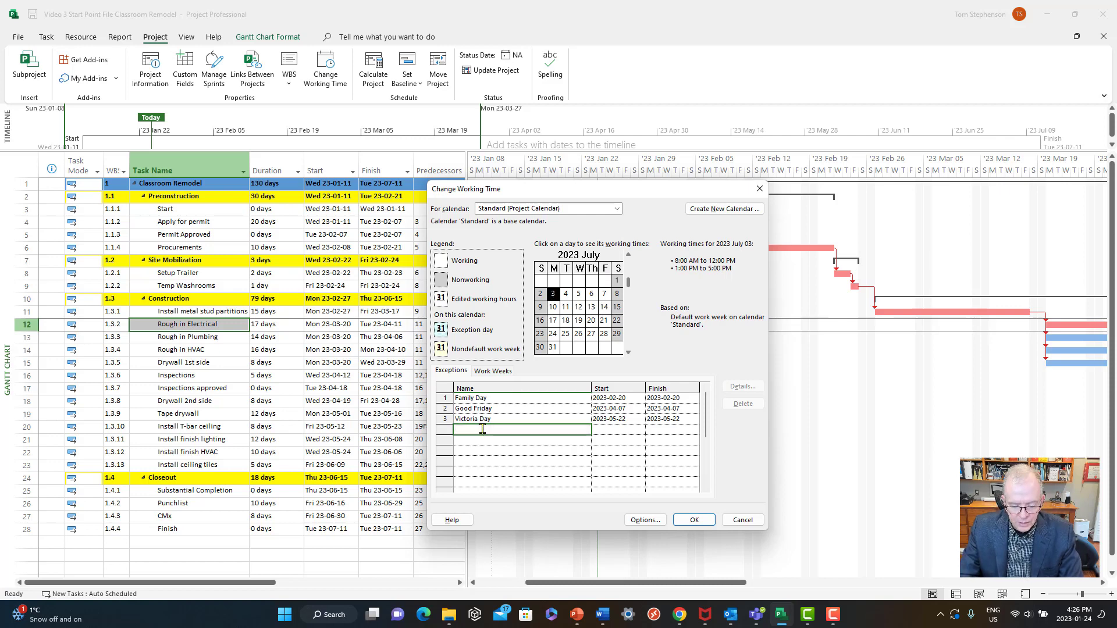
text(July)
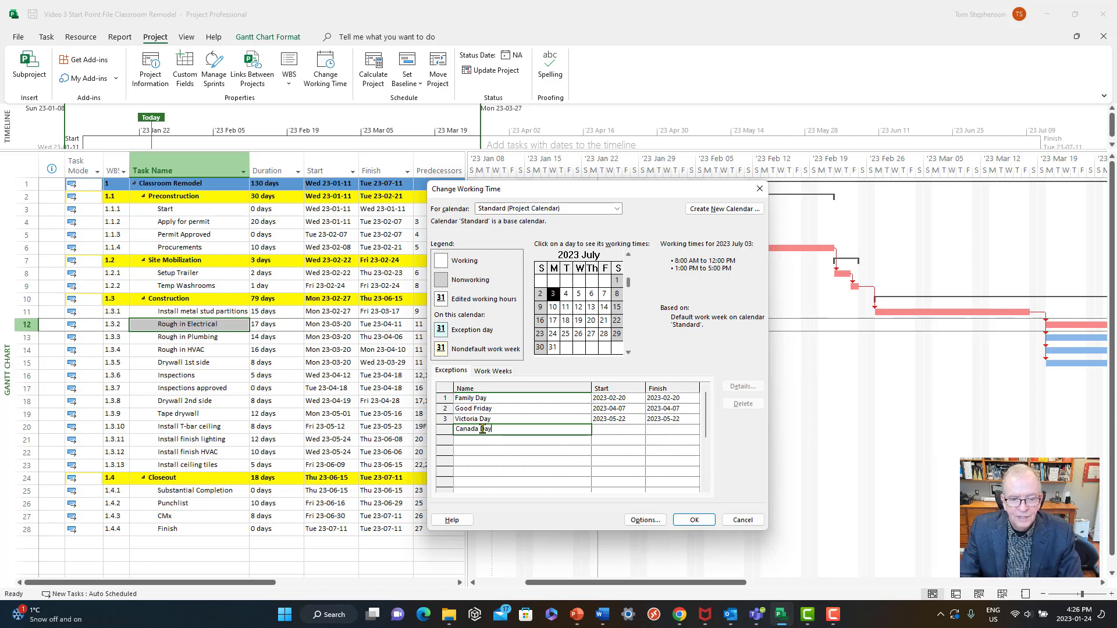
click(600, 429)
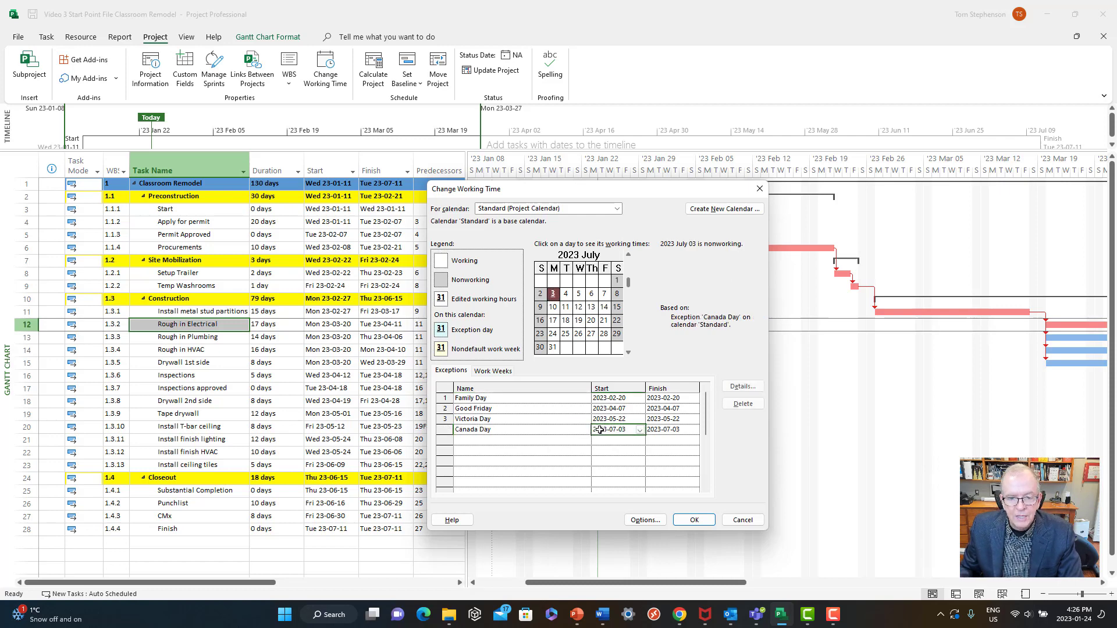
click(534, 441)
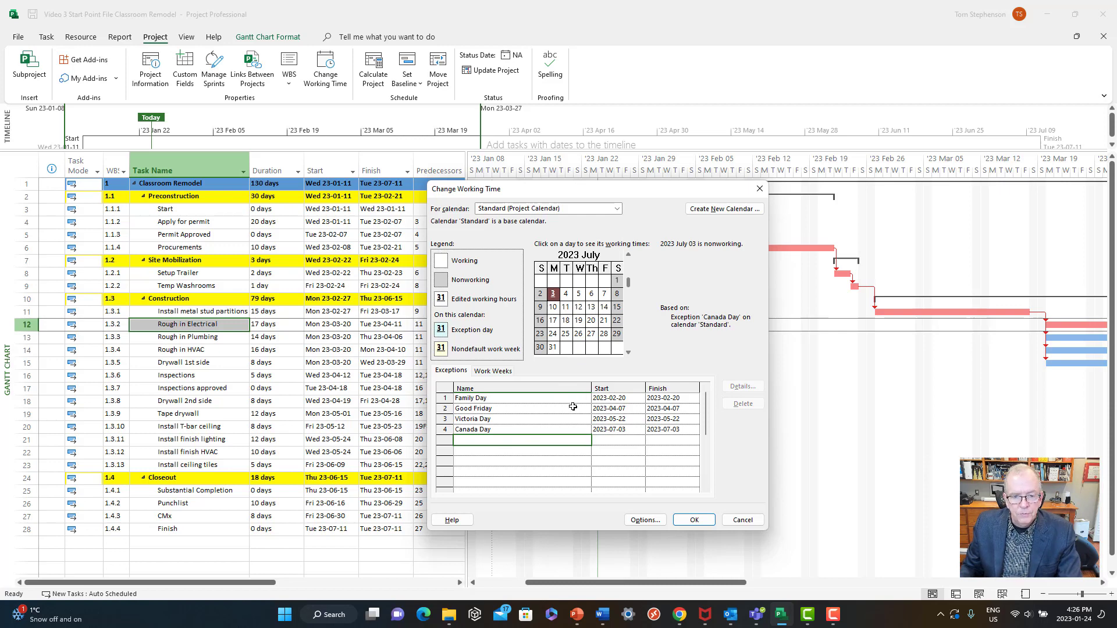
Step: Add a nonworking exception named Civic Holiday on August 7, 2023 to the Standard calendar
click(628, 352)
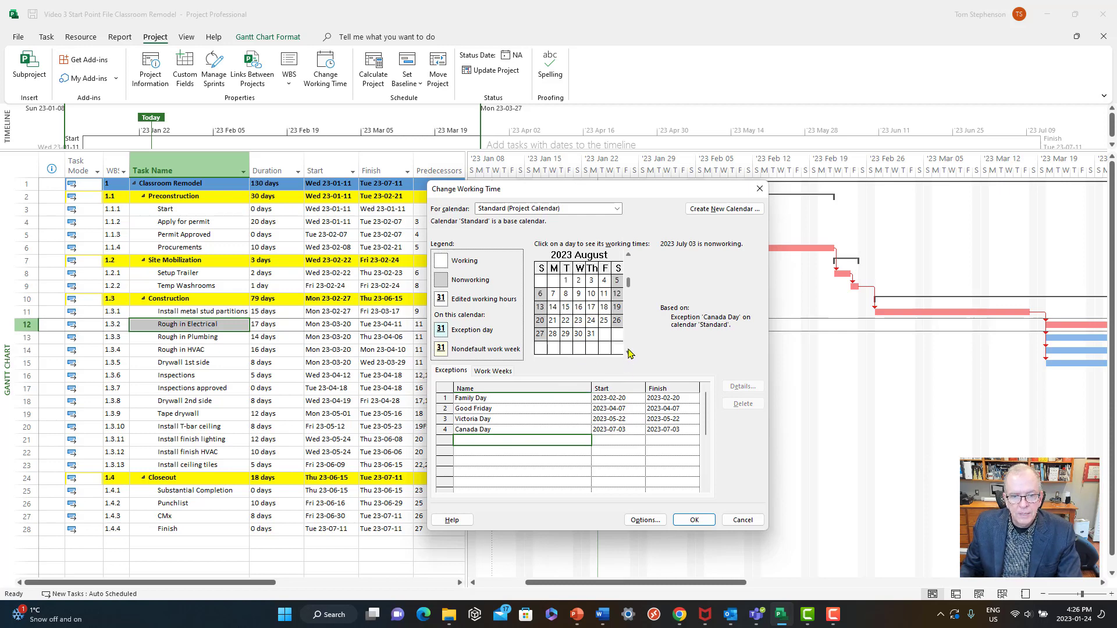
click(552, 296)
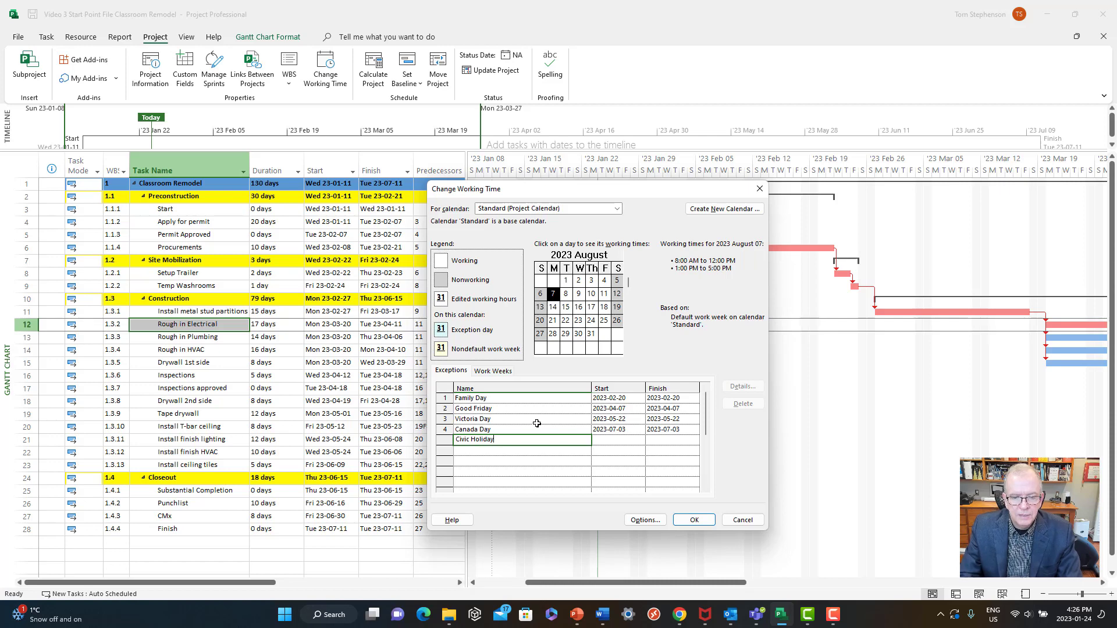
click(601, 441)
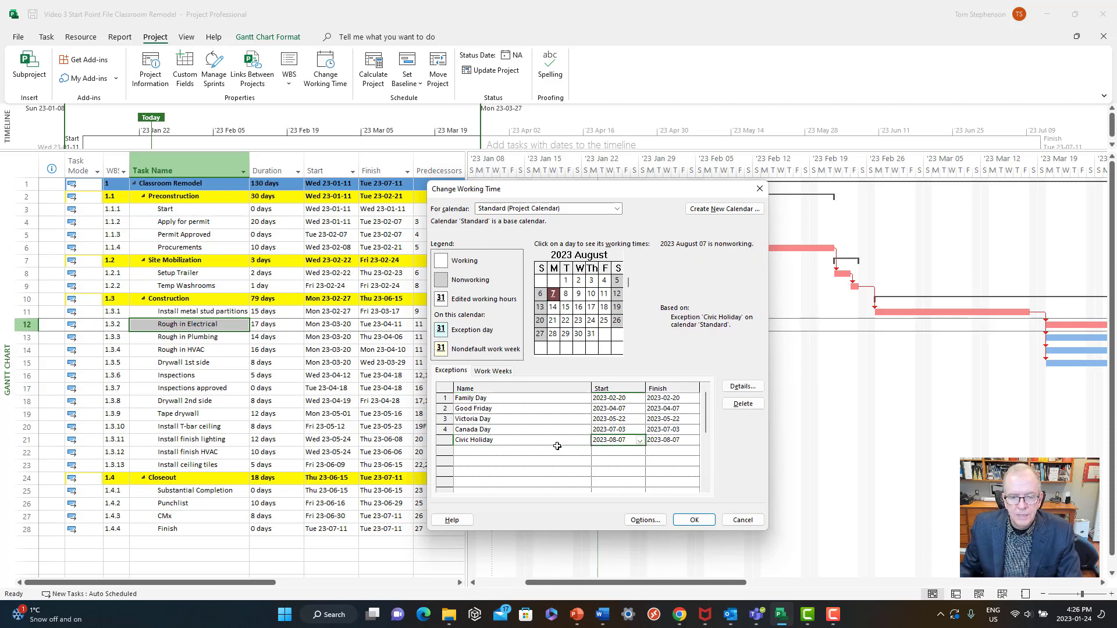
click(563, 451)
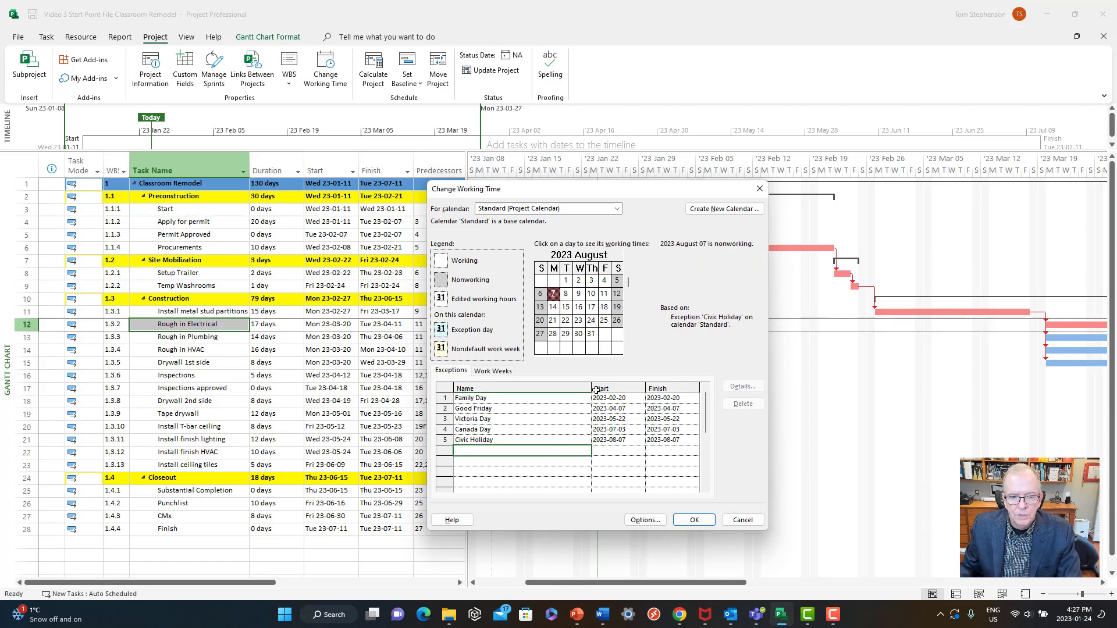
Step: Add a nonworking exception named Labour Day on September 4, 2023 to the Standard calendar
click(629, 353)
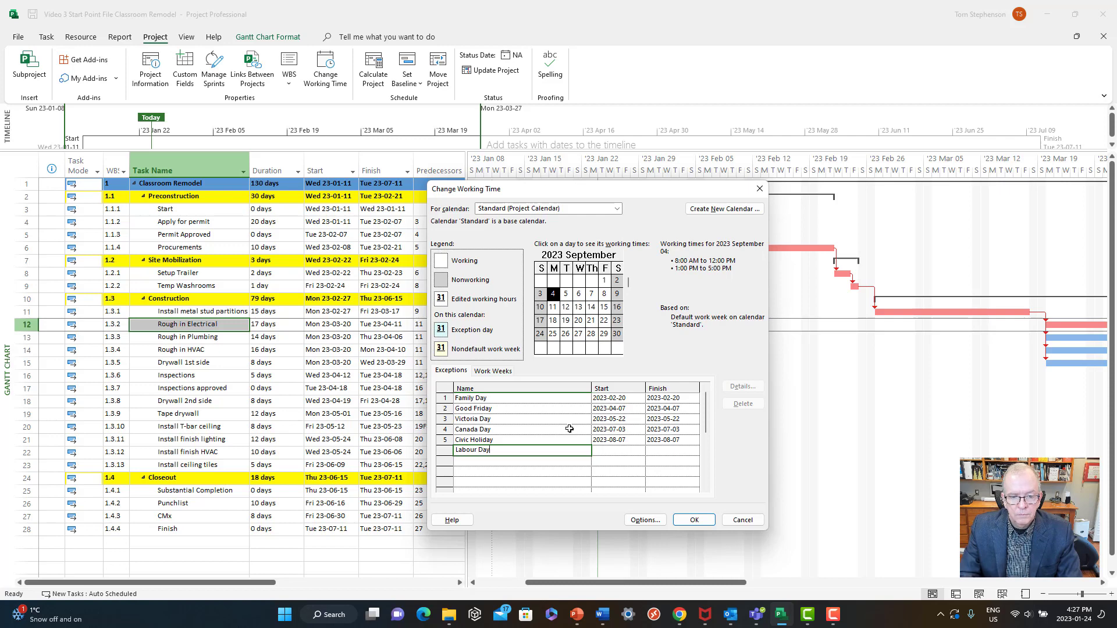
text(Labour Day)
click(606, 451)
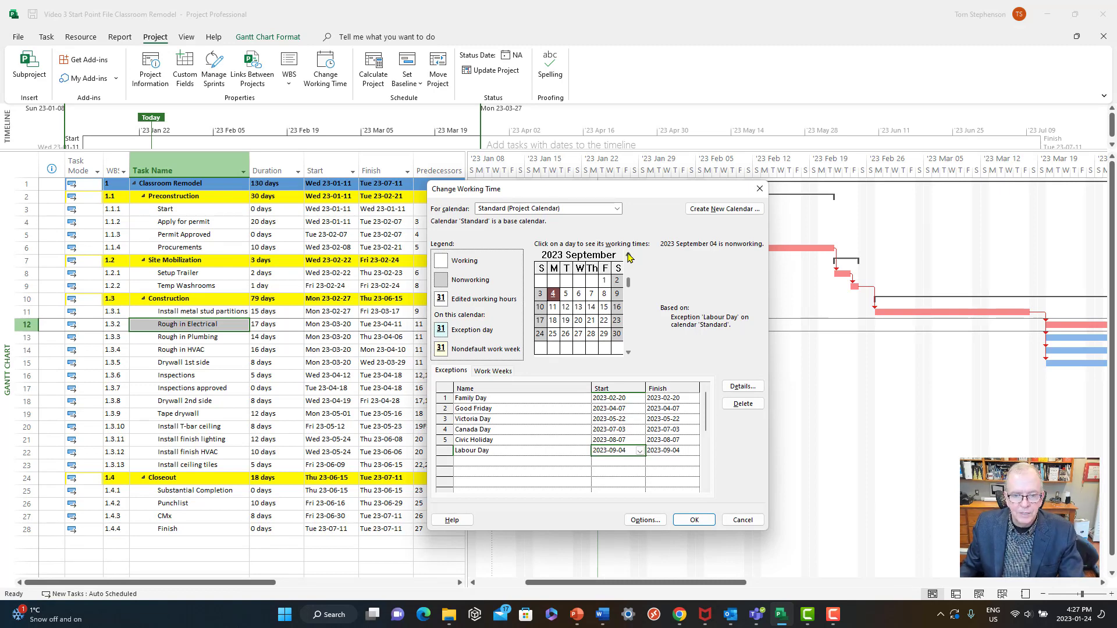
Step: Review the Standard calendar's months between June and November 2023 for the holiday exceptions already entered
click(629, 257)
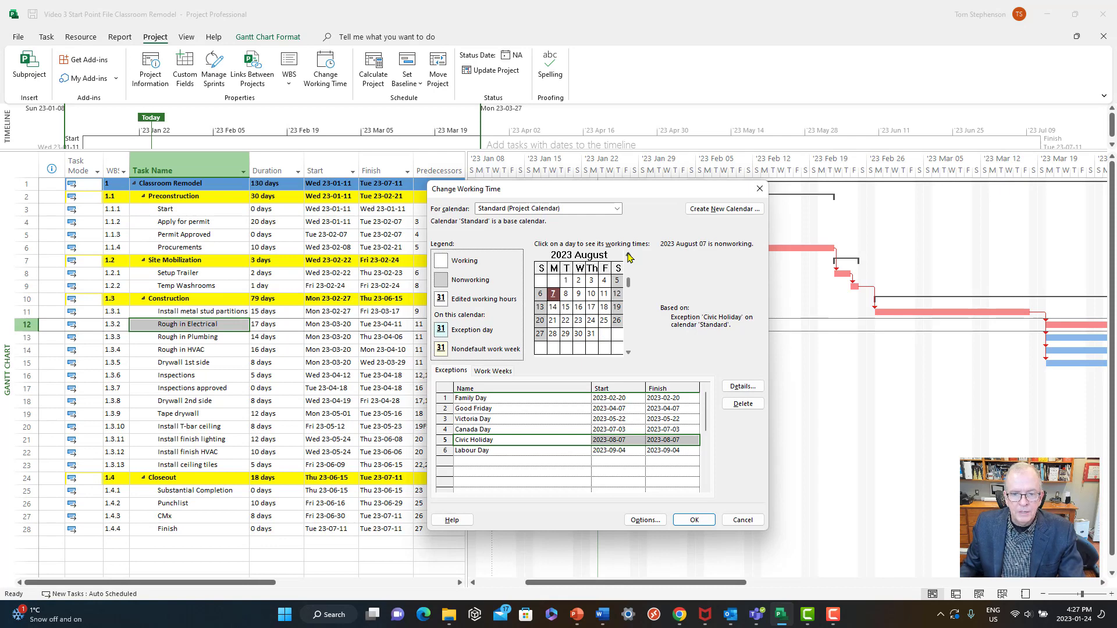
click(628, 257)
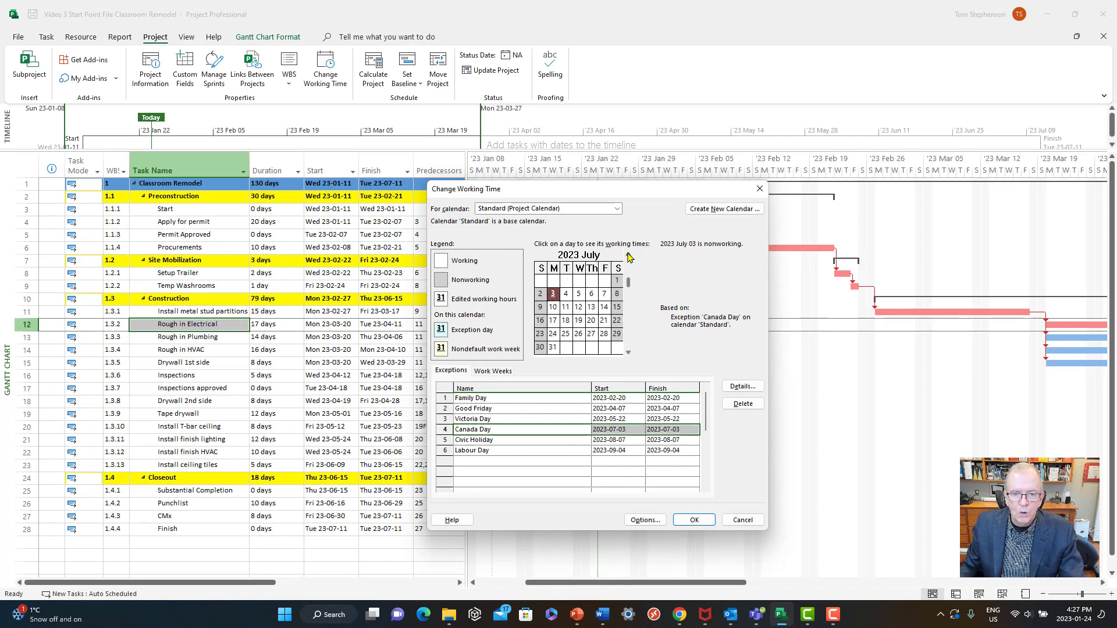
click(628, 257)
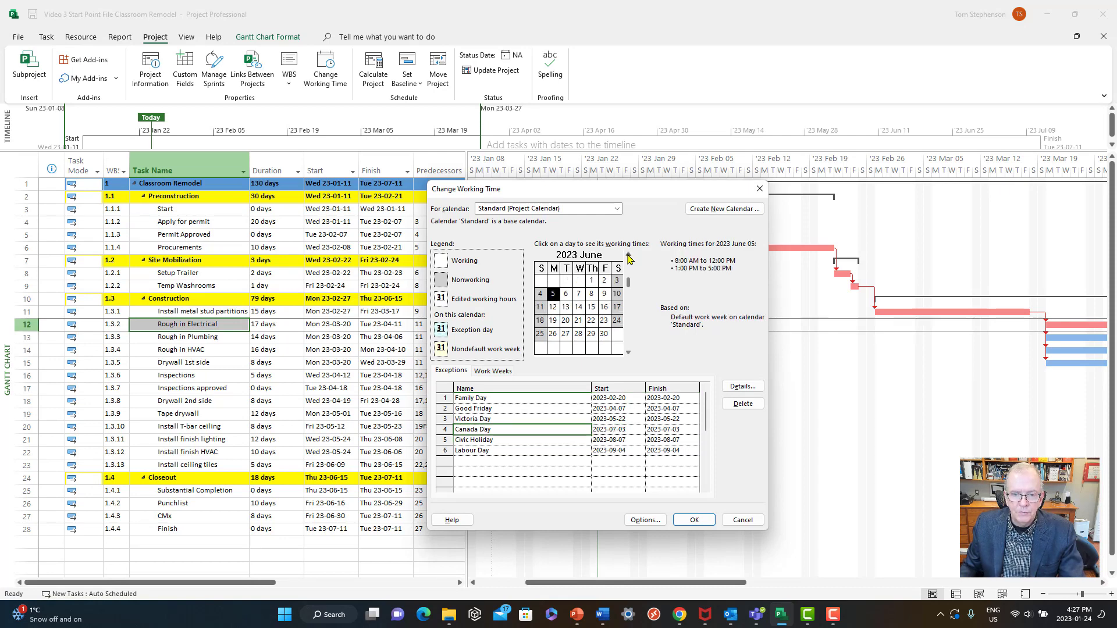
click(628, 352)
click(628, 352)
click(629, 353)
click(628, 352)
click(629, 353)
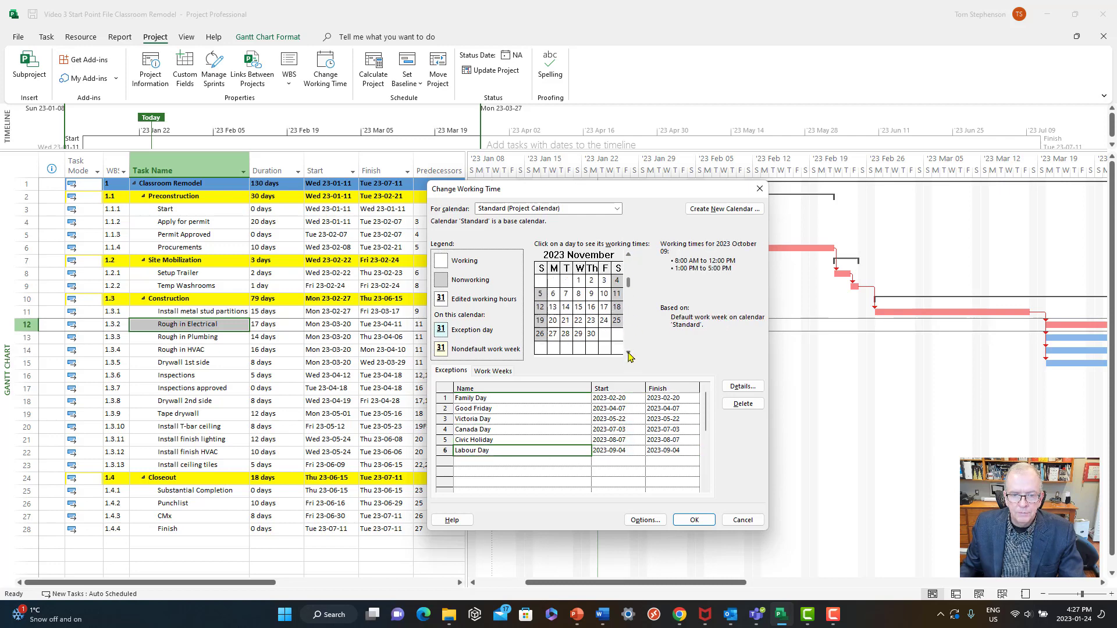
Step: Add a nonworking exception named Christmas Holidays starting December 25, 2023 to the Standard calendar
click(629, 352)
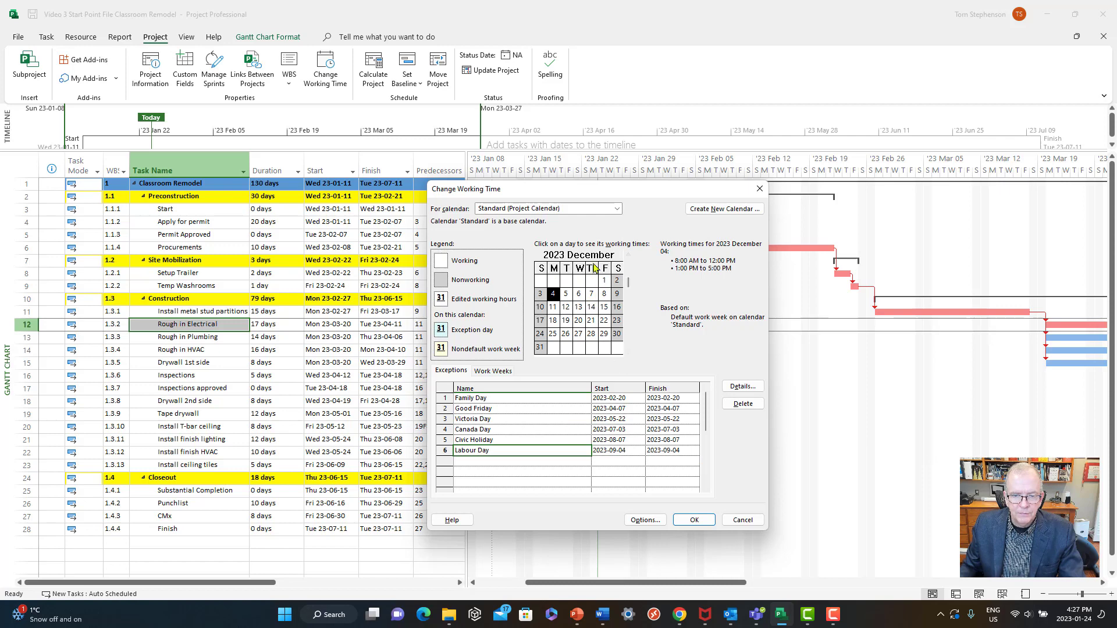
click(538, 462)
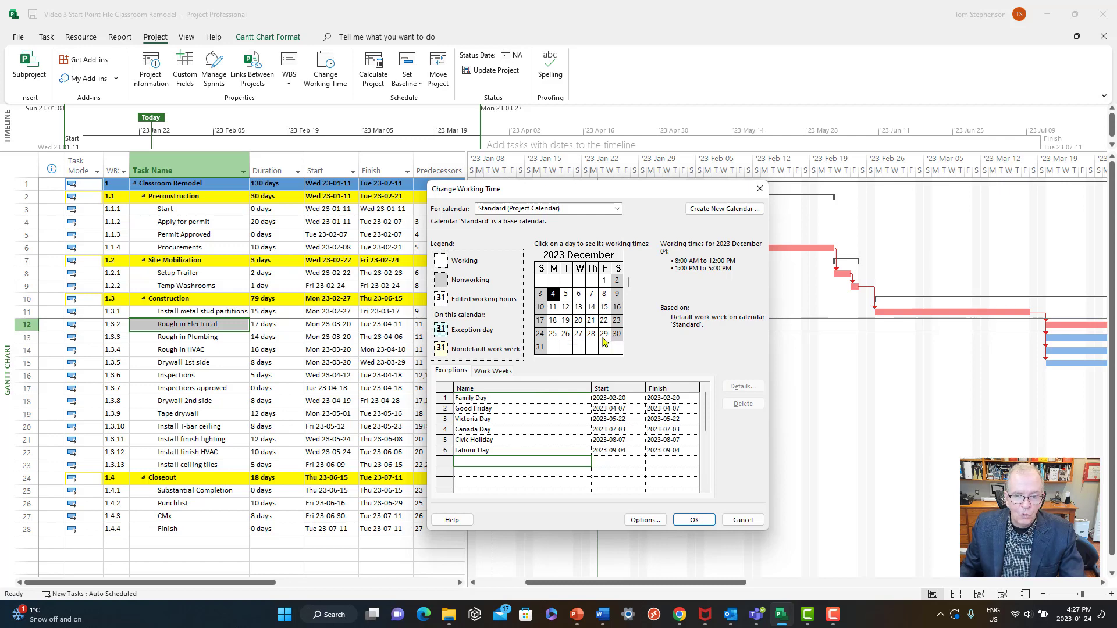
click(629, 353)
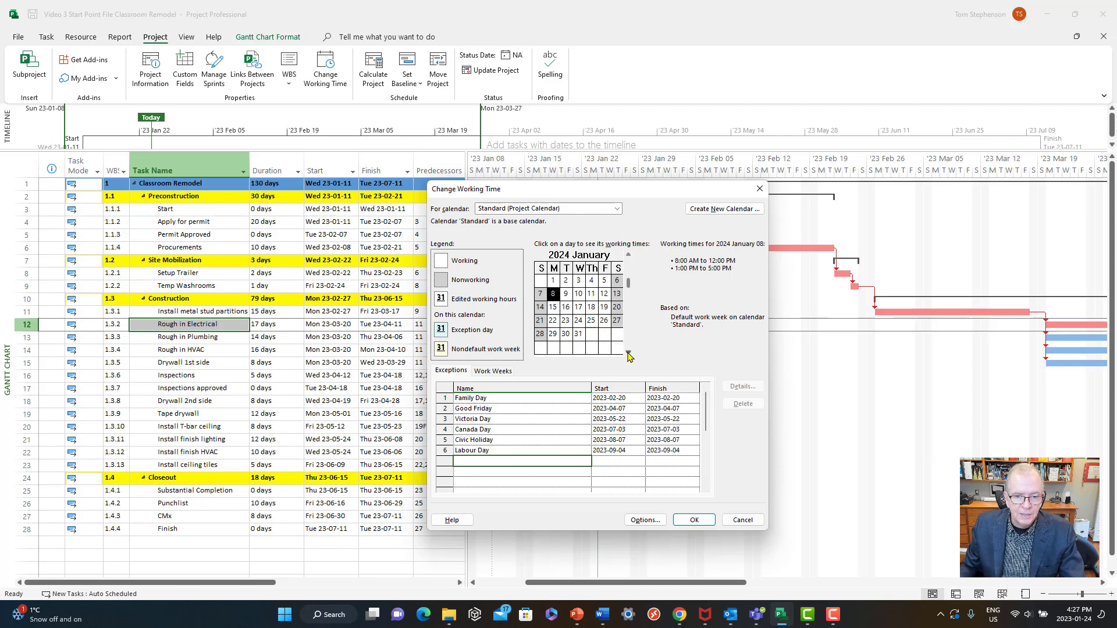
click(629, 255)
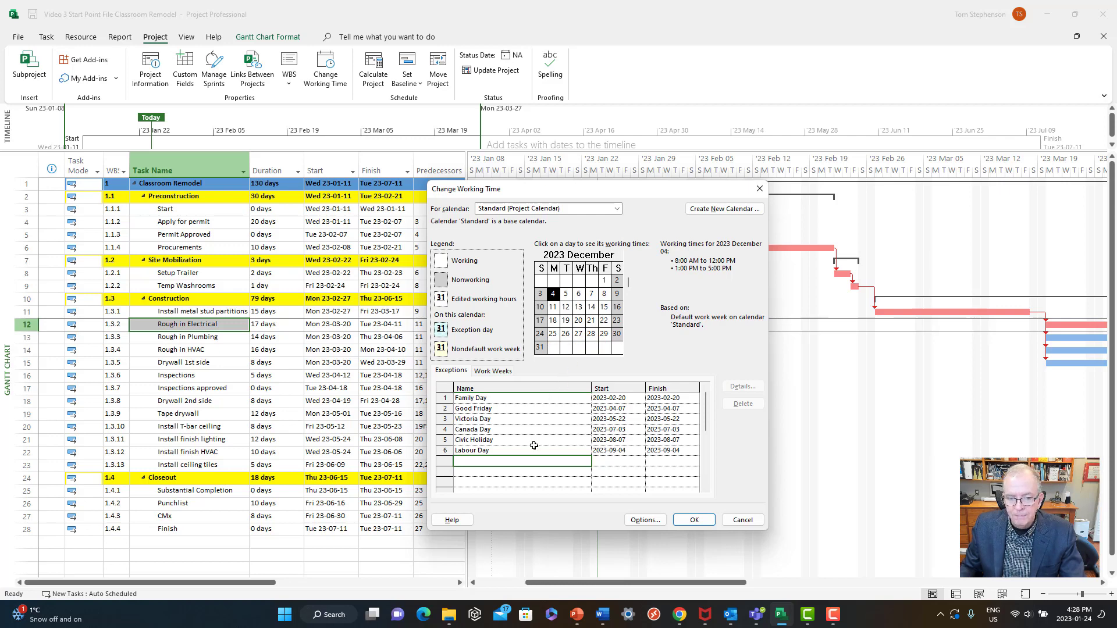
click(553, 335)
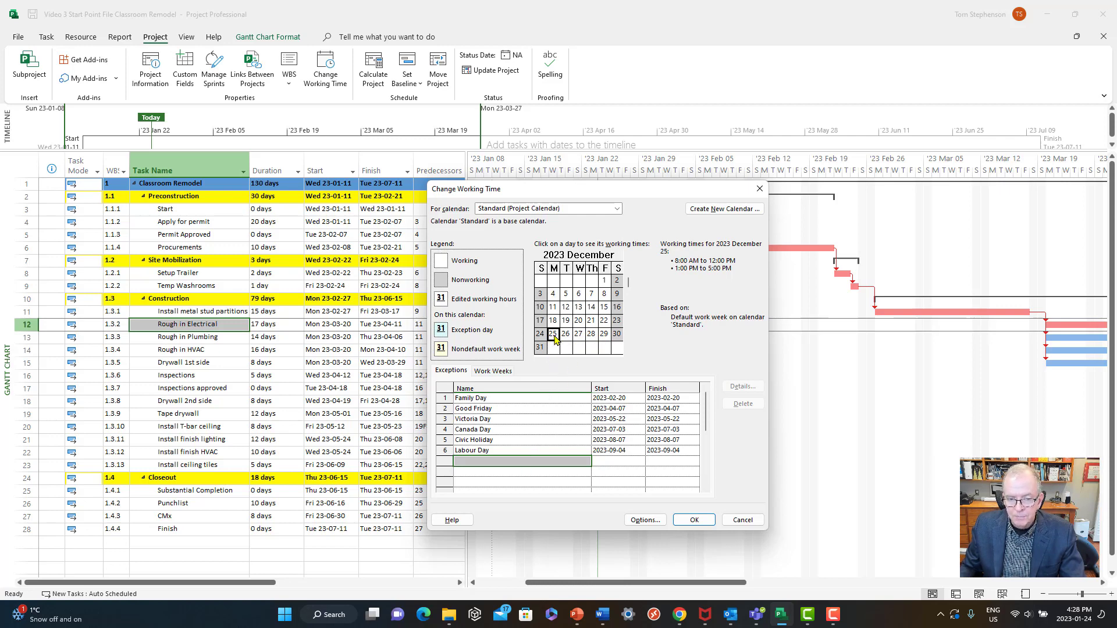
click(509, 463)
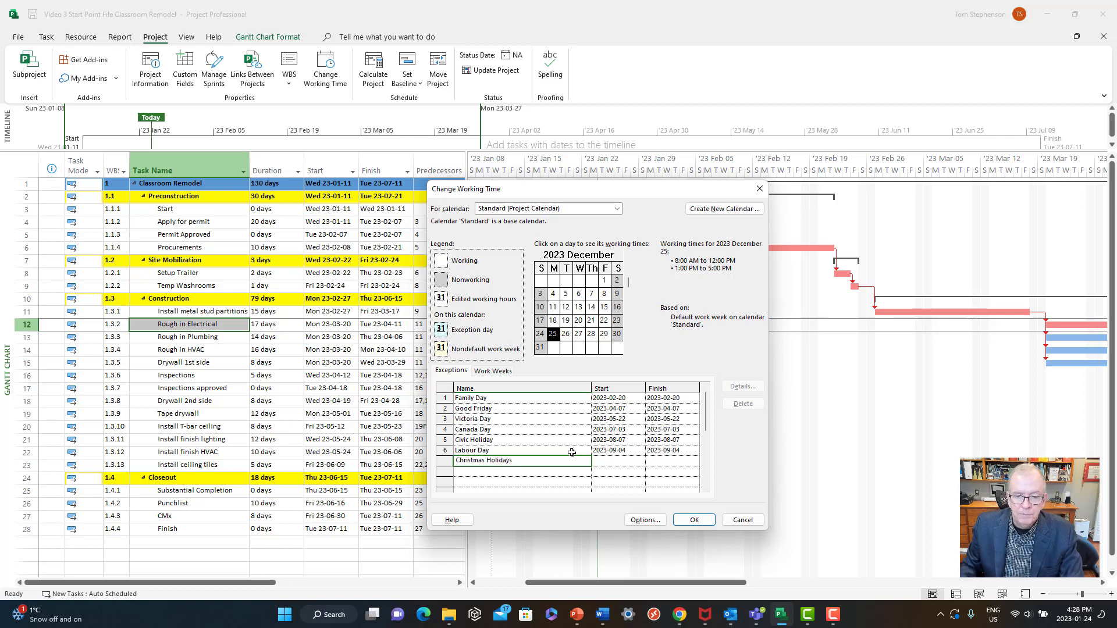
click(601, 460)
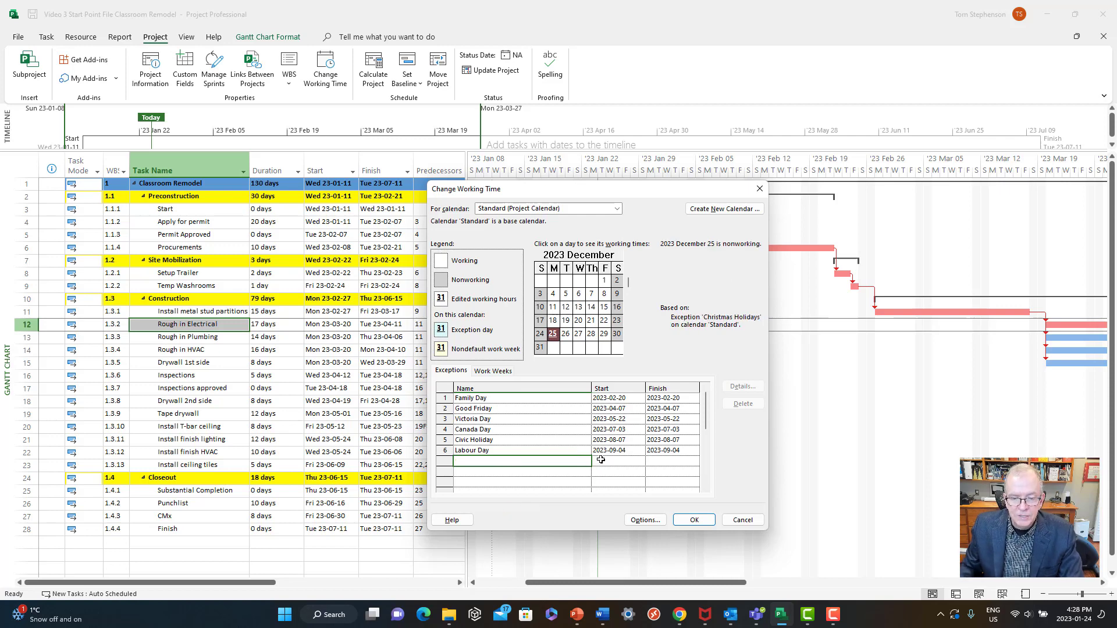
Step: Set the Christmas Holidays exception's finish date to January 1, 2024 and check the nonworking days across December and January
click(684, 461)
click(694, 462)
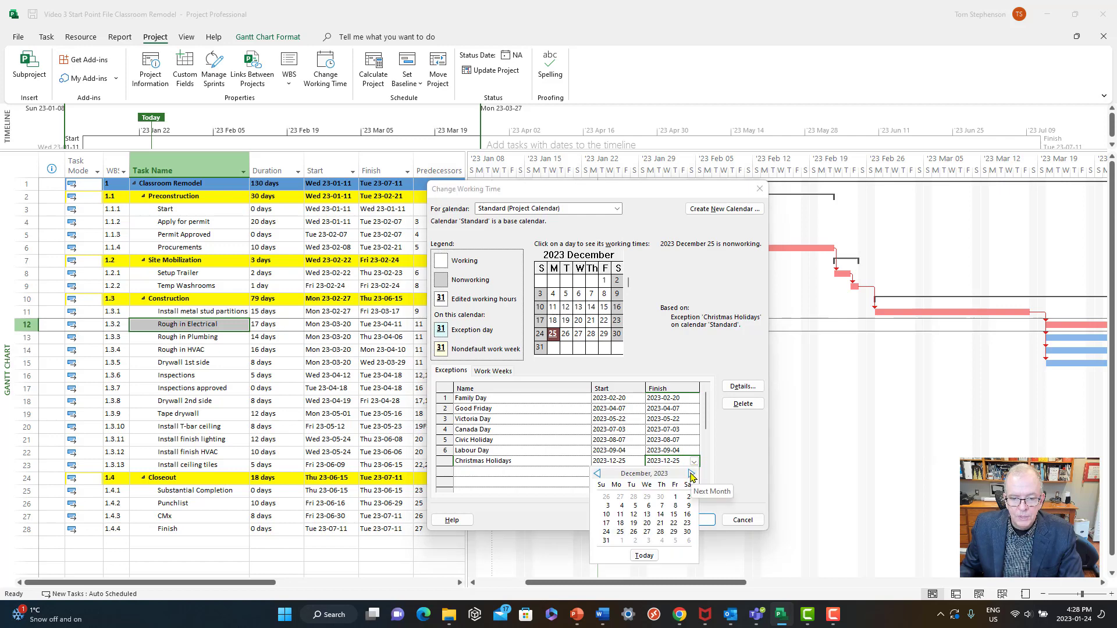
click(692, 475)
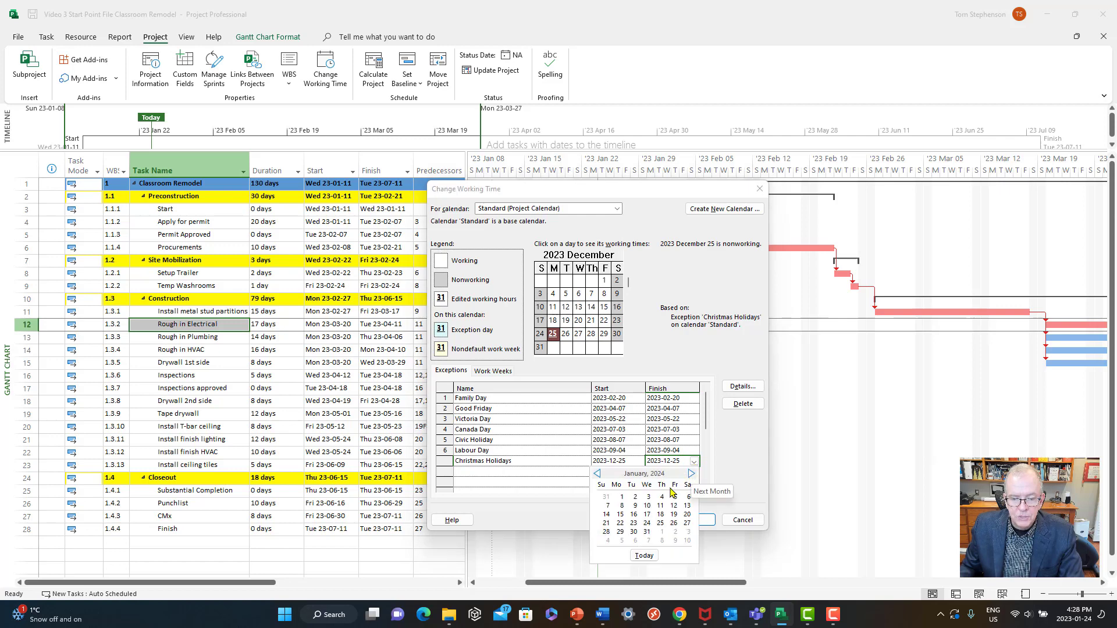
click(621, 496)
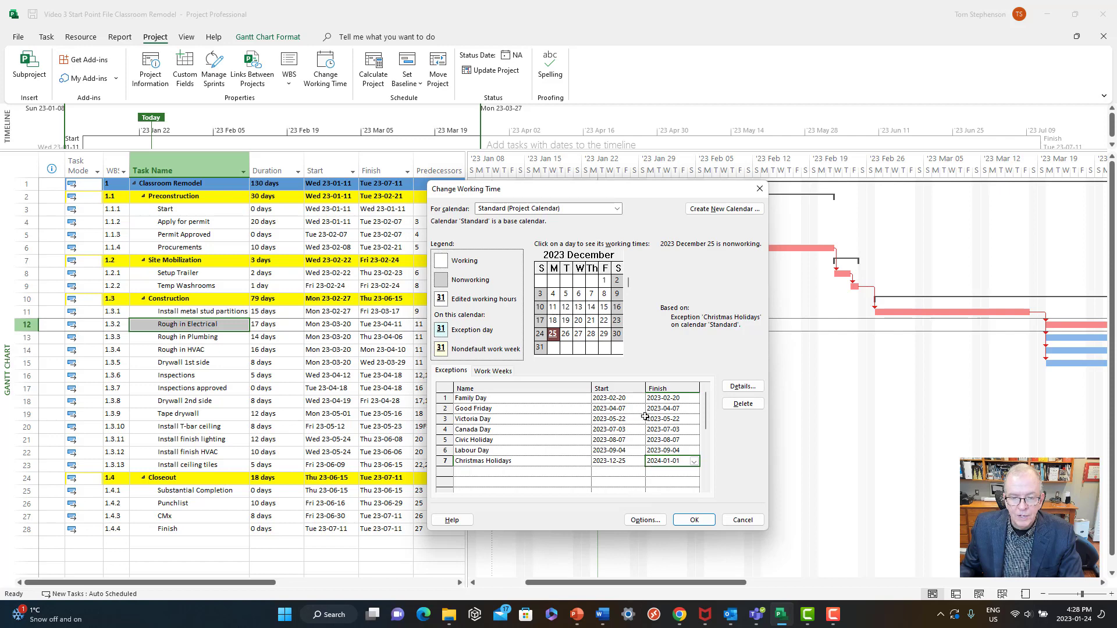
click(562, 473)
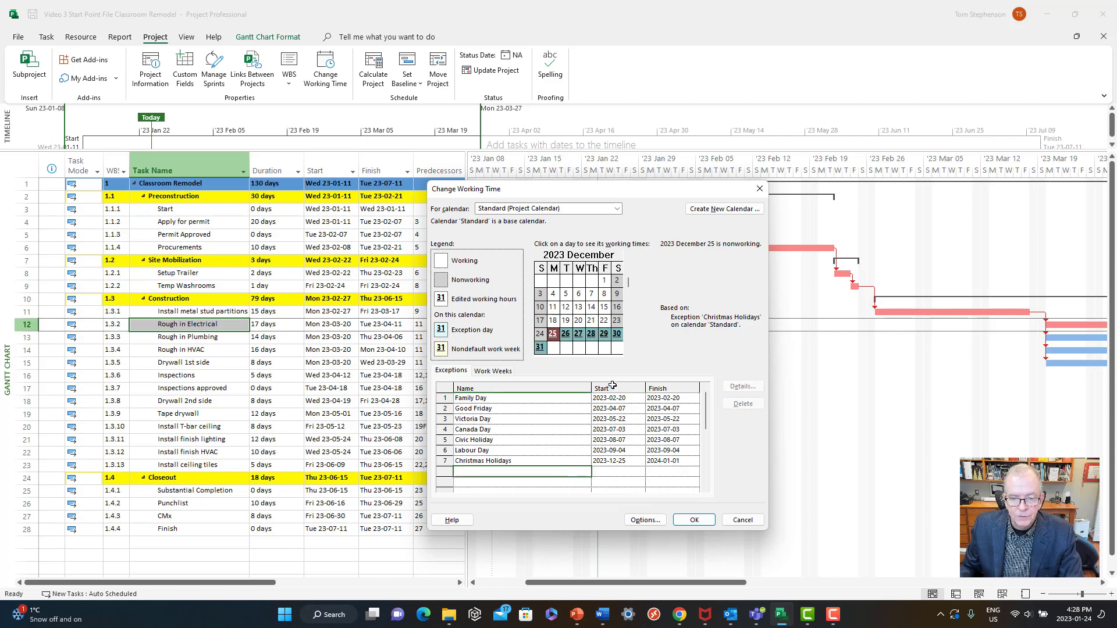
click(628, 352)
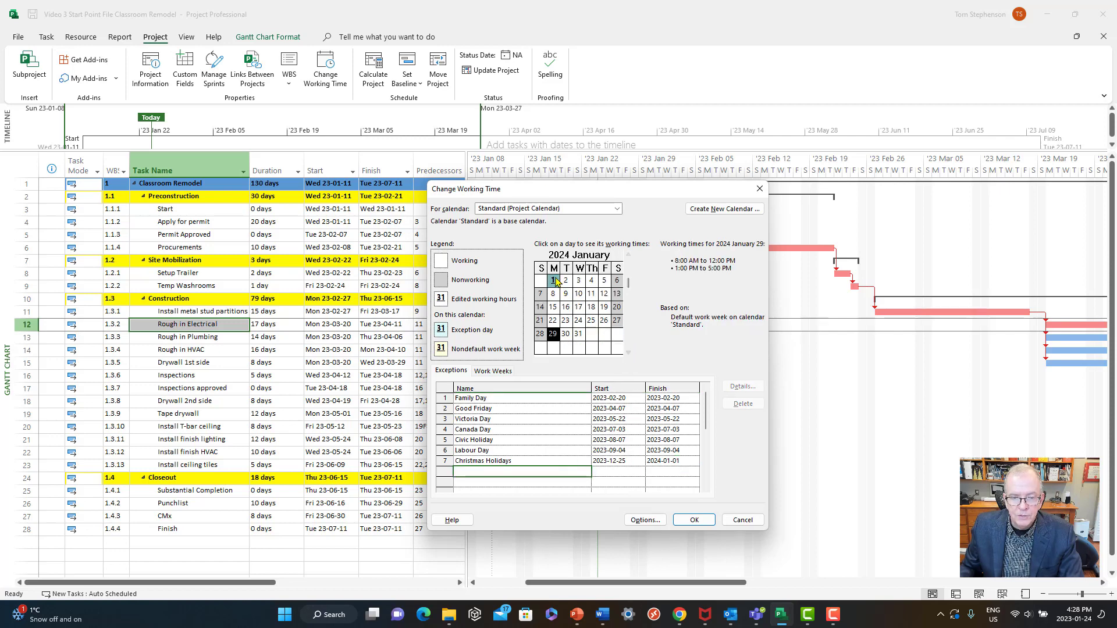
click(628, 256)
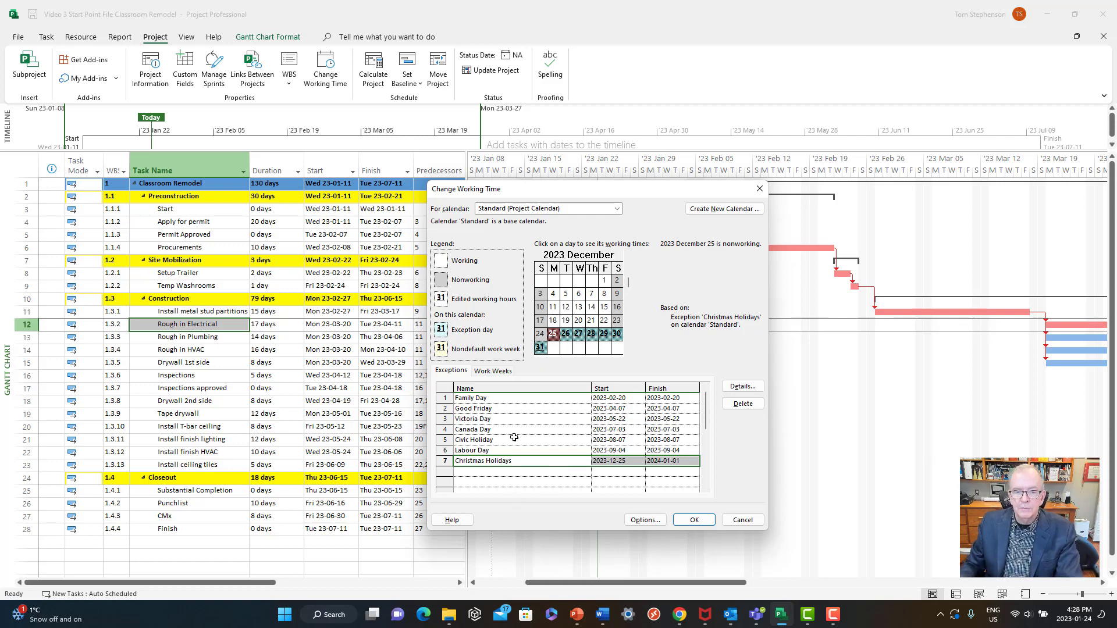
Step: Make the Family Day exception recur yearly on the third Monday of February, ending after 10 occurrences
click(504, 400)
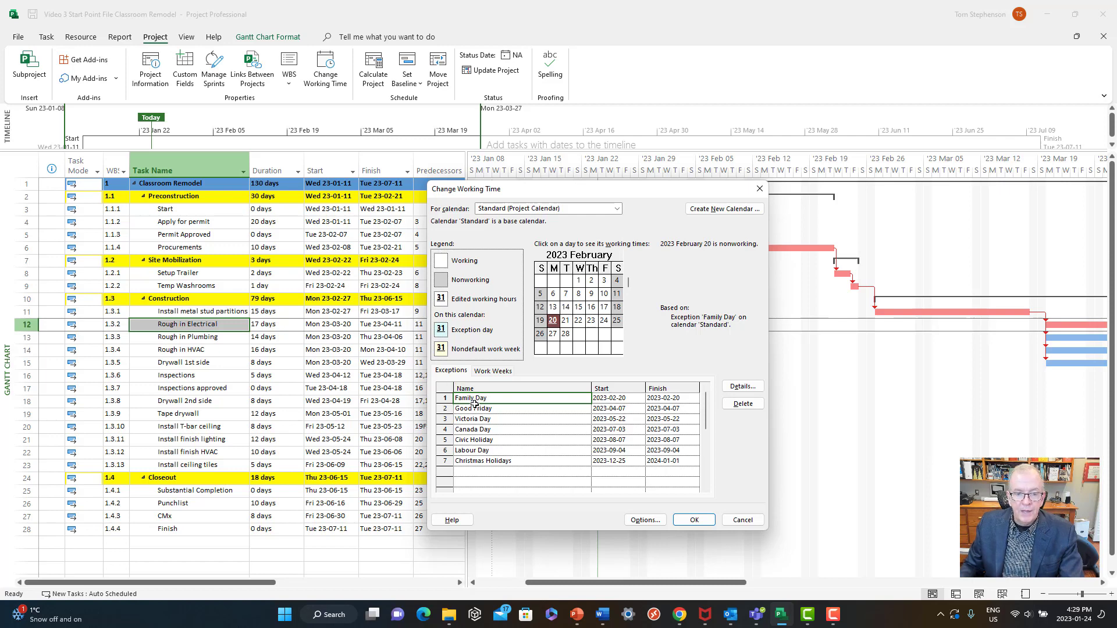
click(743, 387)
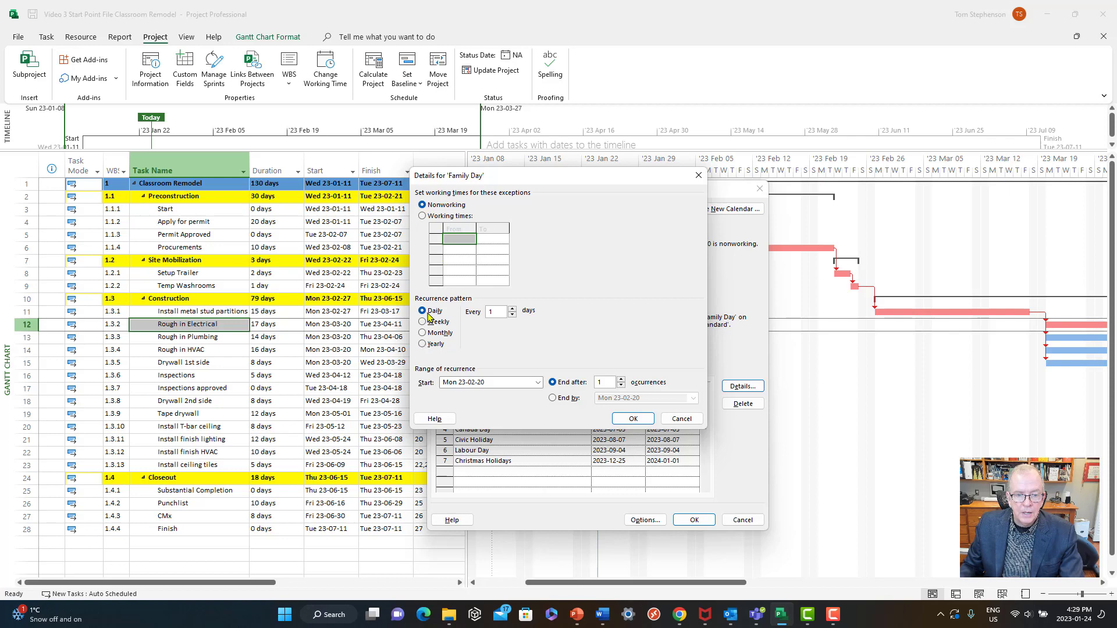
click(423, 345)
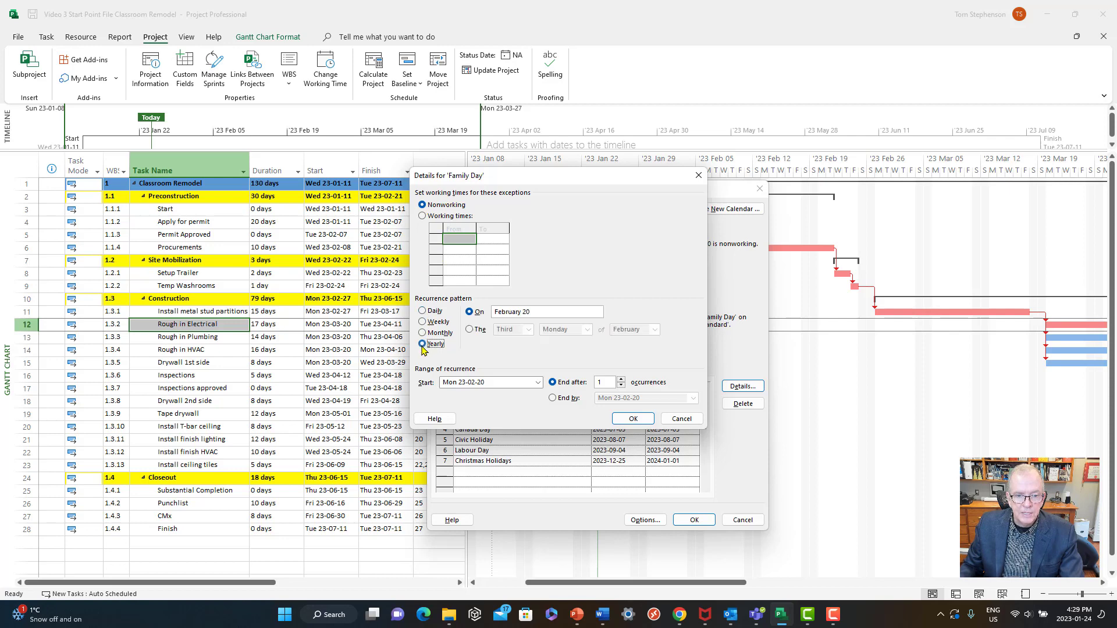
click(470, 330)
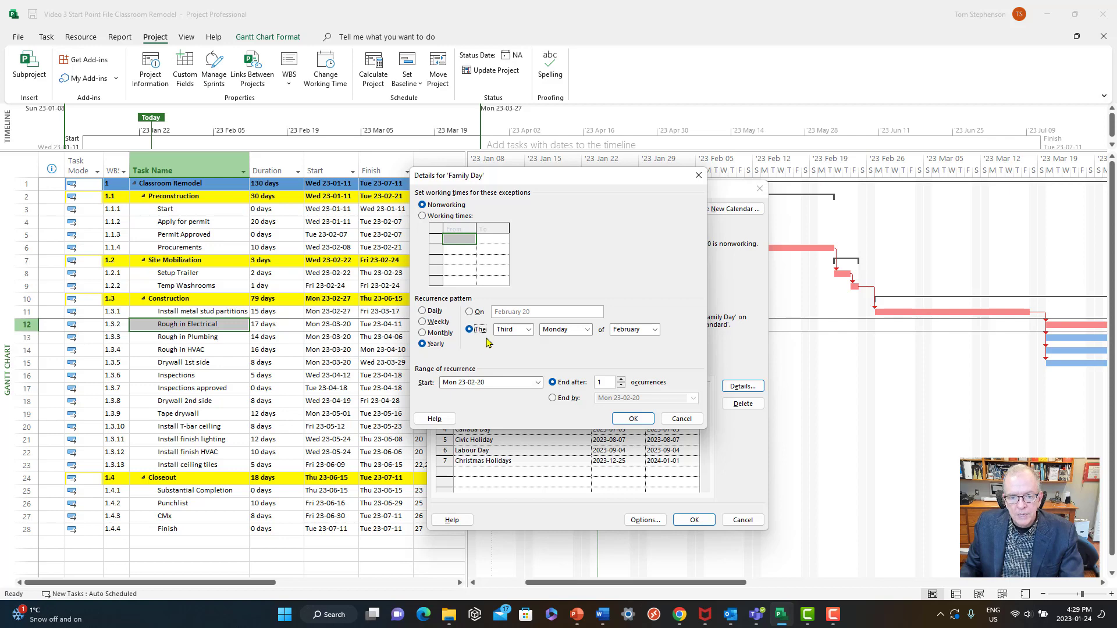
click(621, 380)
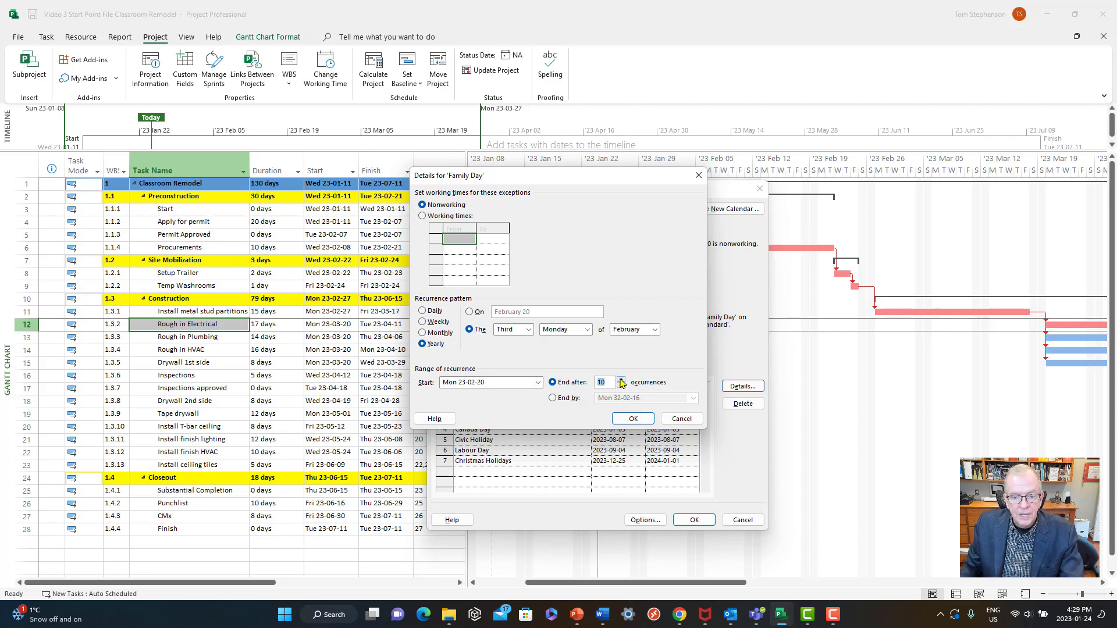
click(624, 421)
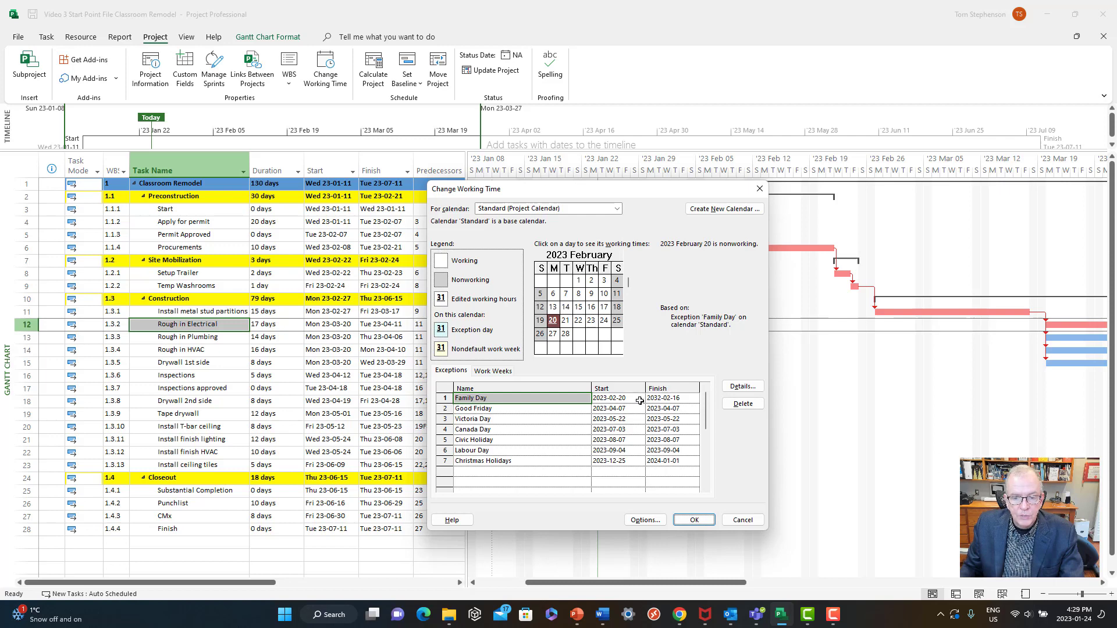
Step: Check the calendar's months through February 2024 for the recurring Family Day exception
click(628, 354)
click(628, 354)
click(628, 353)
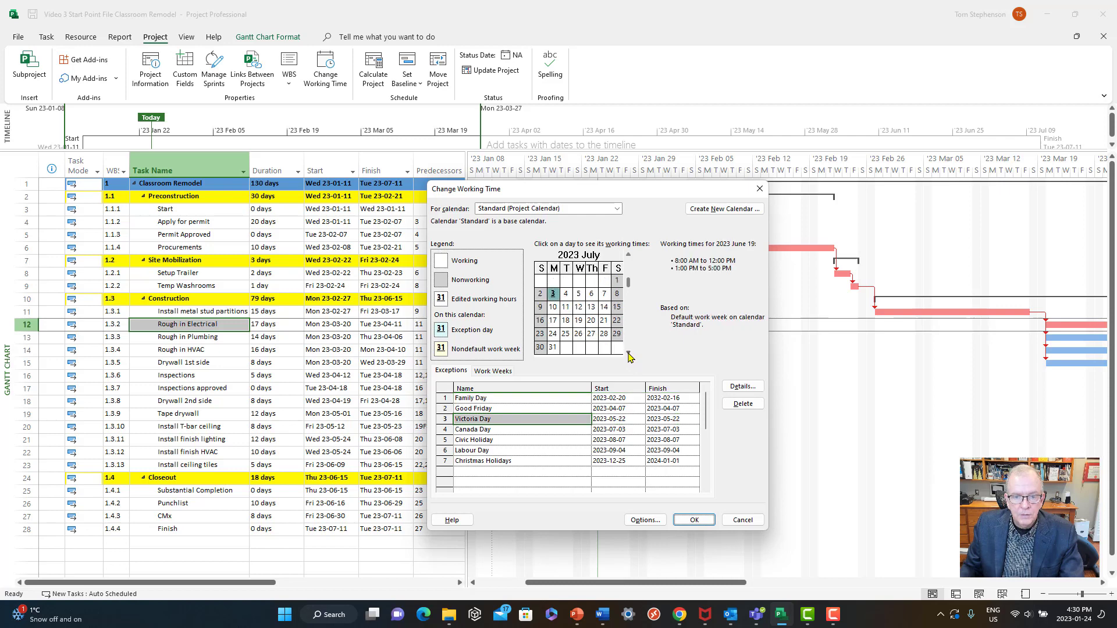
click(628, 353)
click(629, 353)
click(628, 353)
click(629, 353)
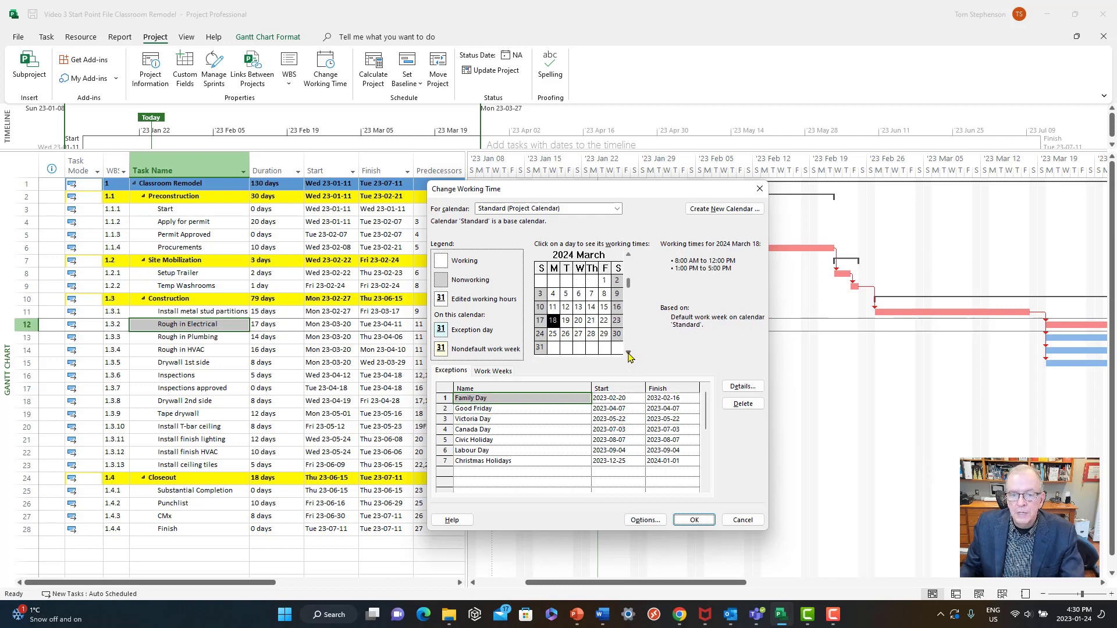
click(628, 256)
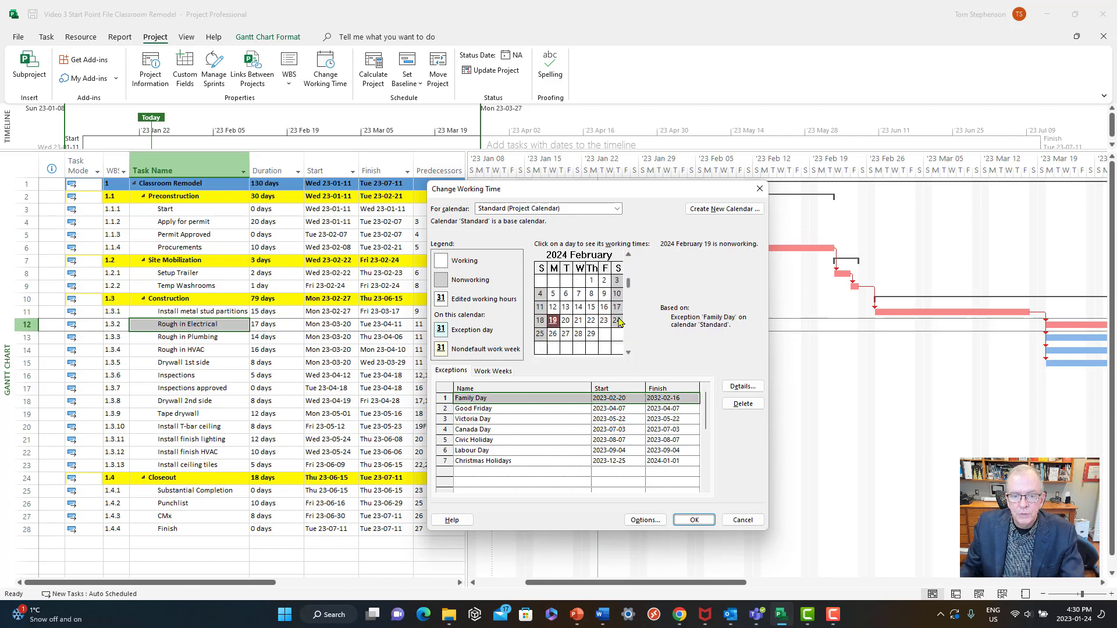
click(565, 323)
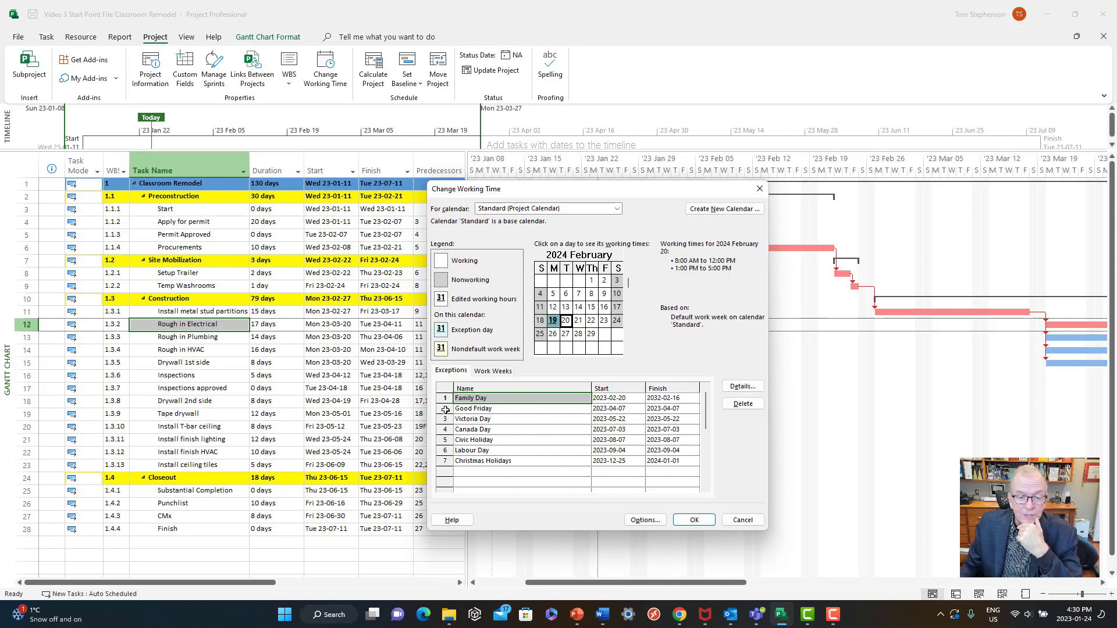
Step: Review the Good Friday, Victoria Day and Christmas Holidays exceptions and the June and July 2023 dates on the calendar
click(474, 408)
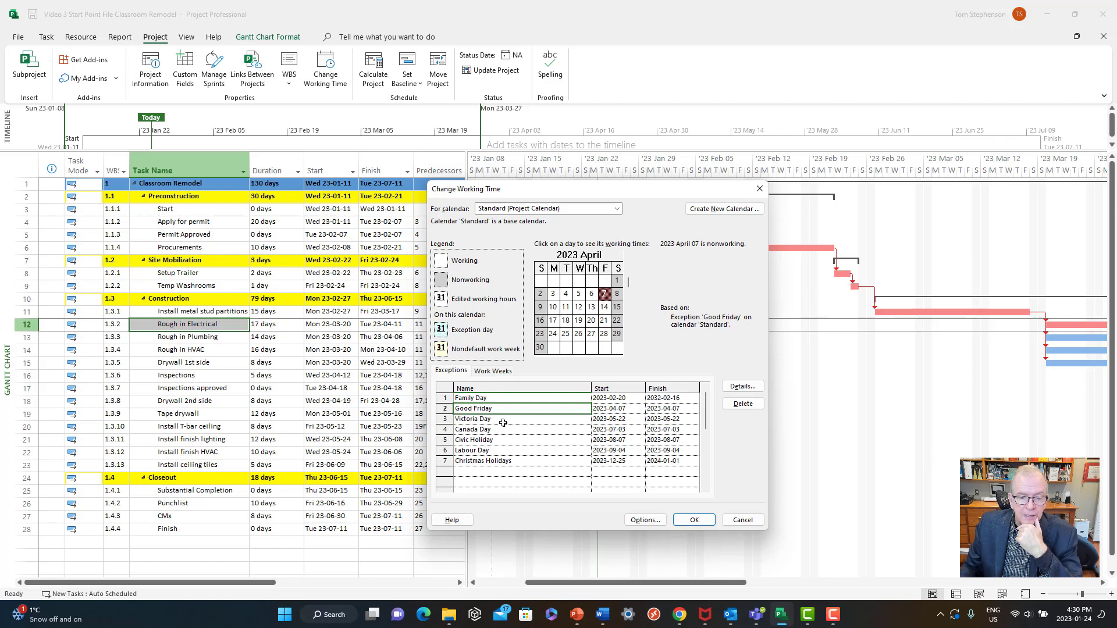
click(503, 420)
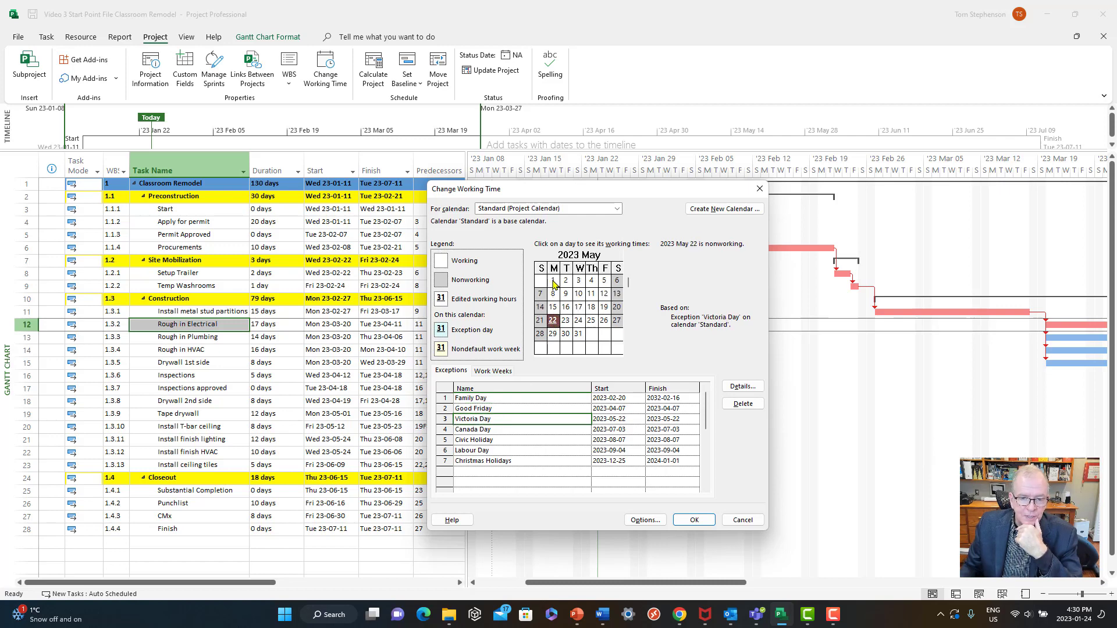
click(553, 322)
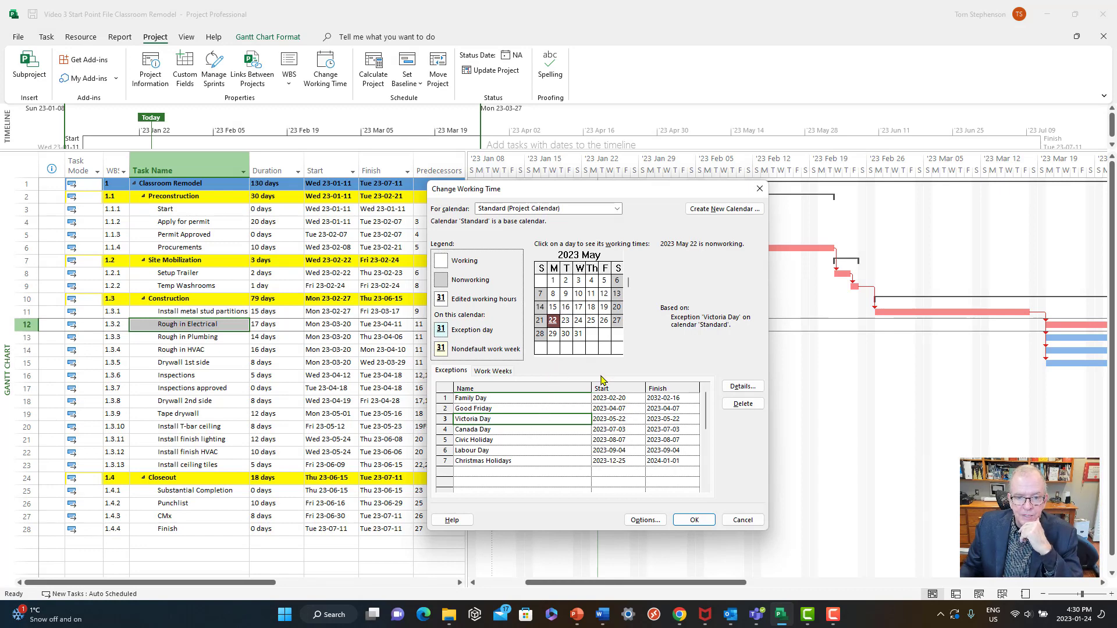
click(628, 353)
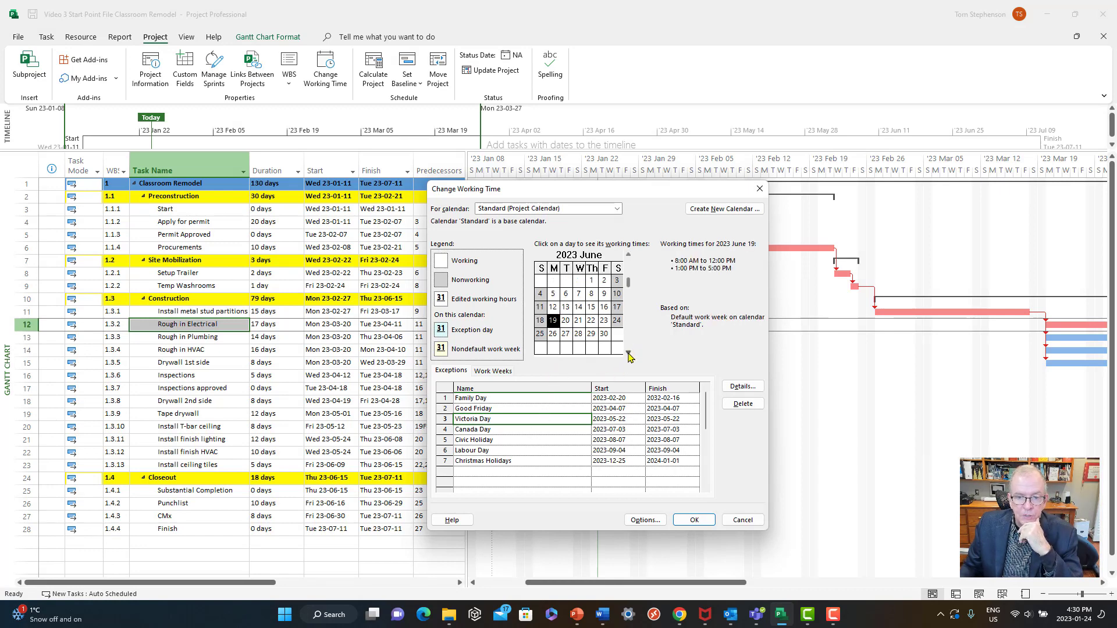
click(628, 353)
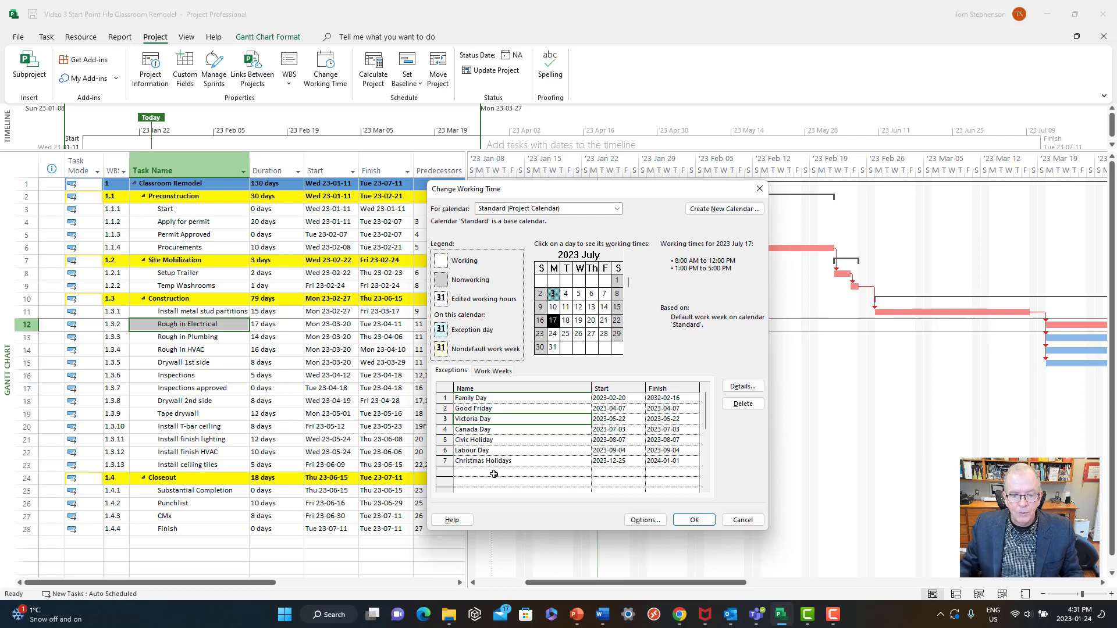
click(493, 472)
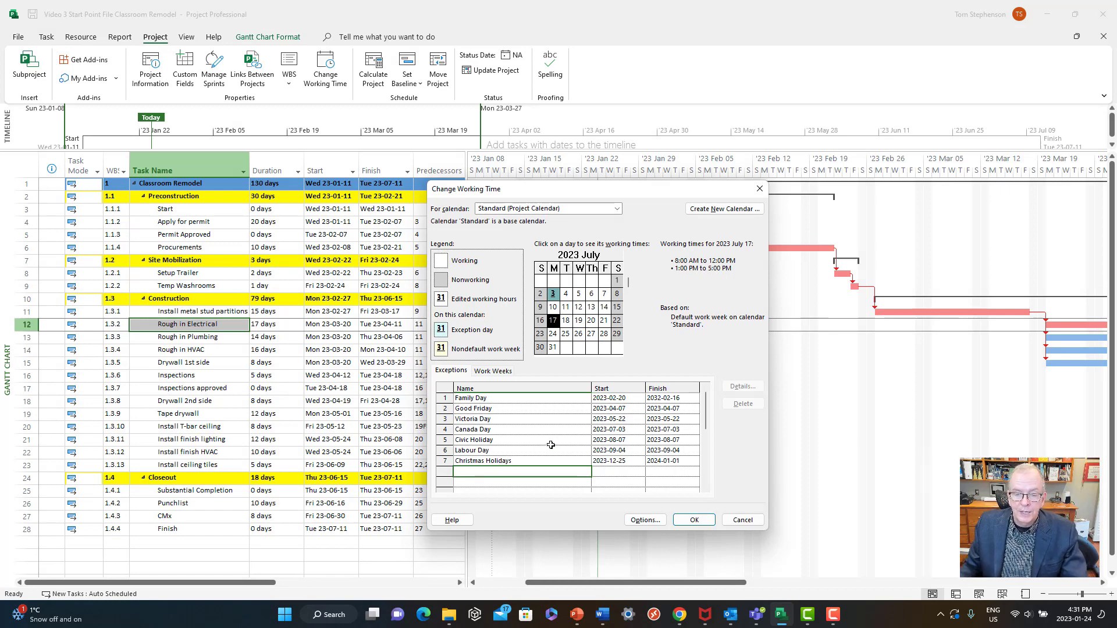
click(531, 462)
click(531, 462)
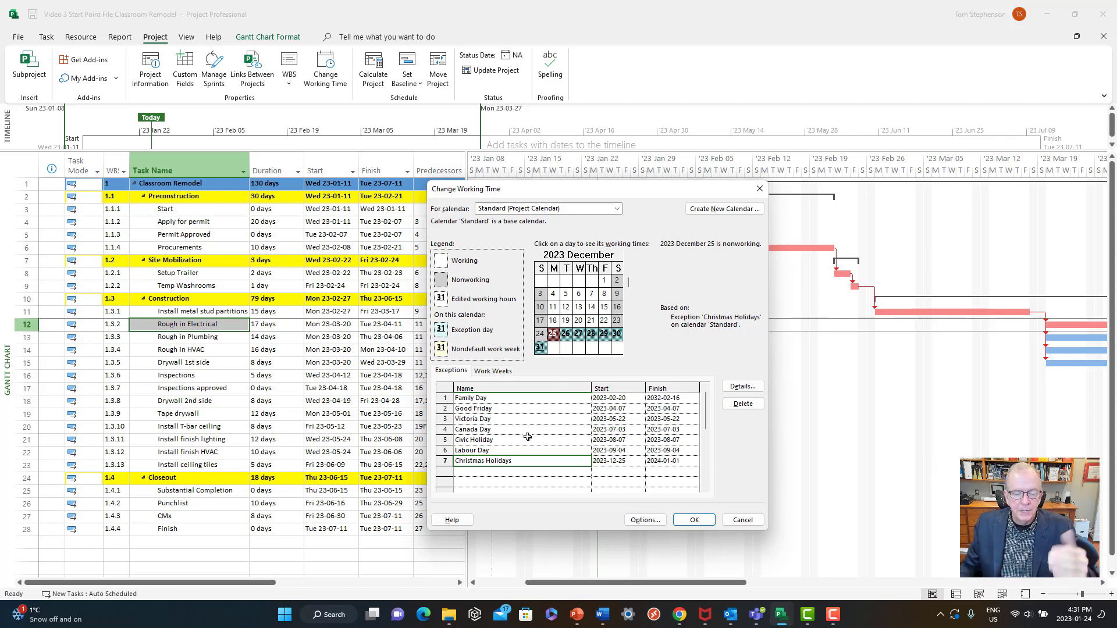
click(525, 474)
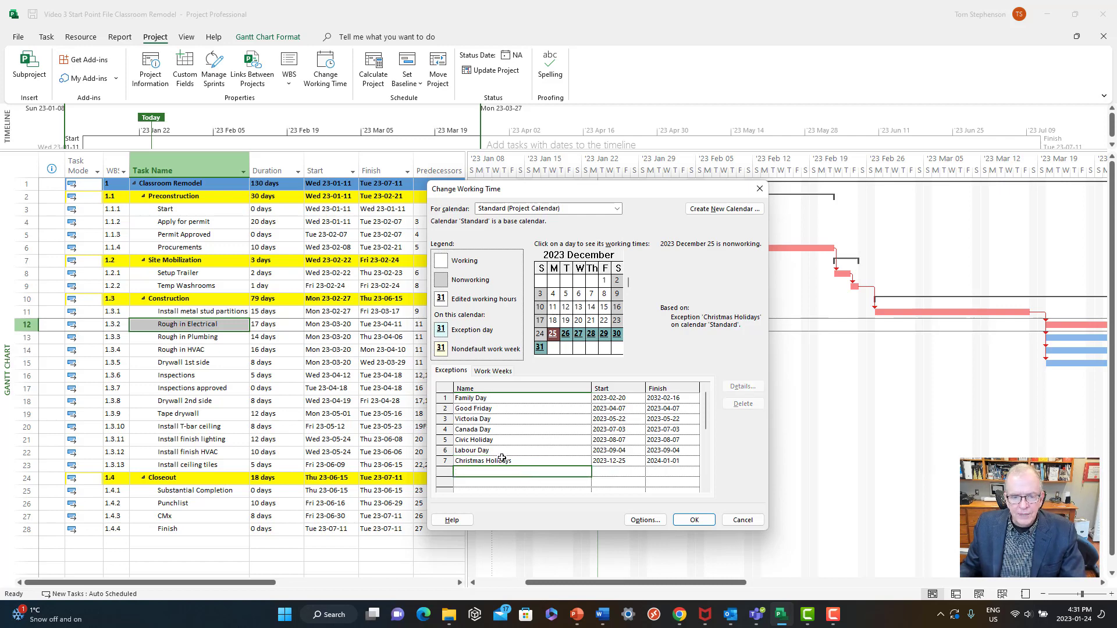
Step: Check the Standard calendar month by month from December back to February 2023 for the holiday exceptions
click(628, 257)
click(629, 256)
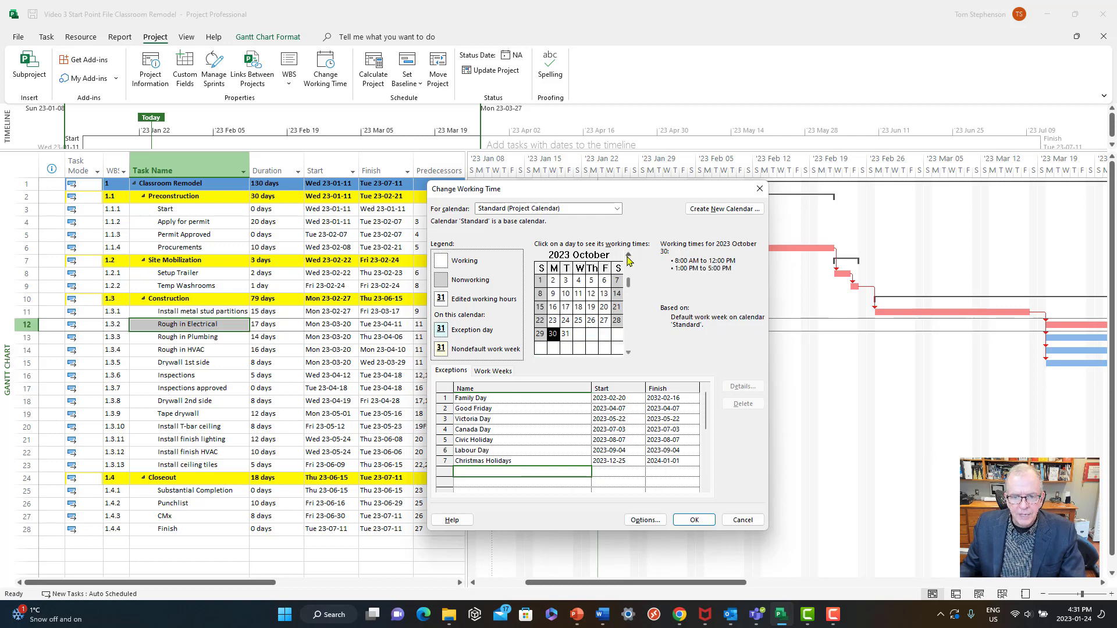
click(629, 256)
click(629, 256)
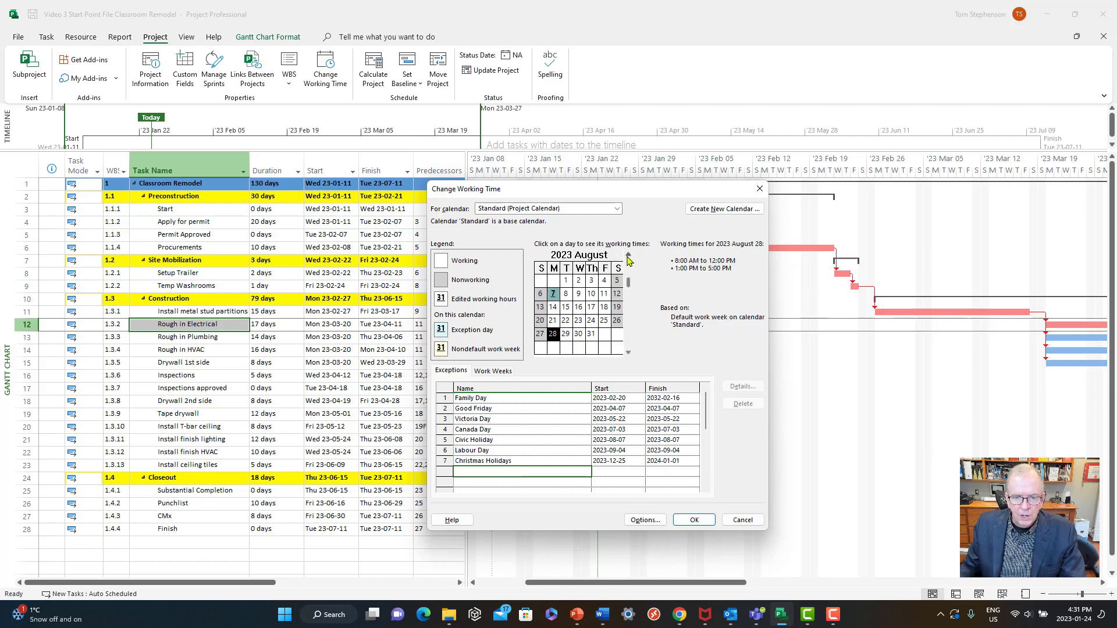
click(629, 256)
click(628, 256)
click(628, 256)
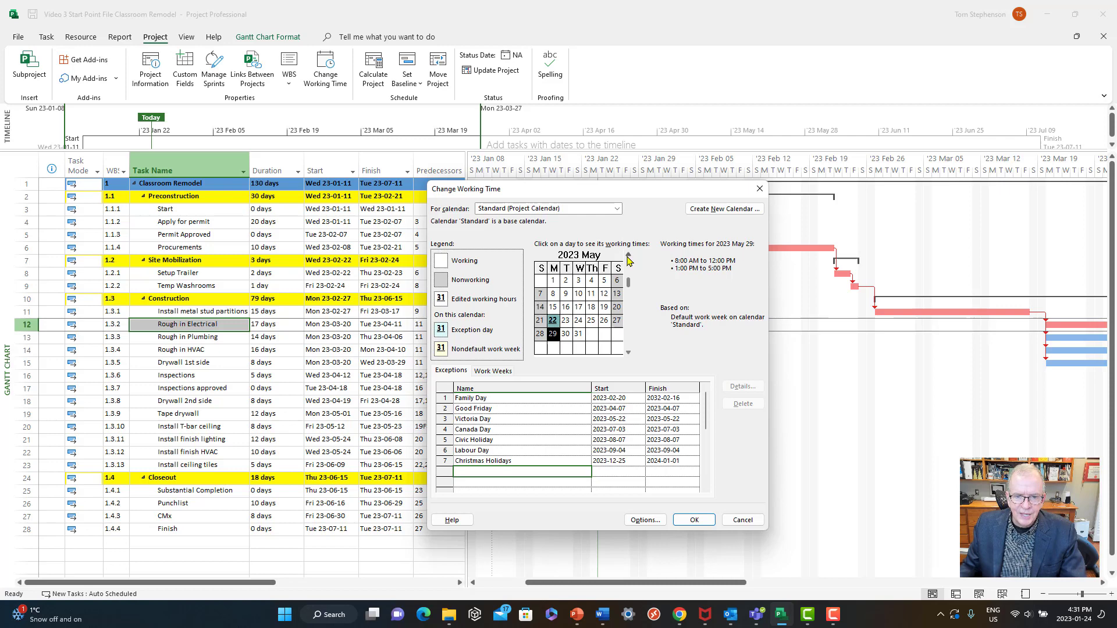
click(629, 256)
click(628, 256)
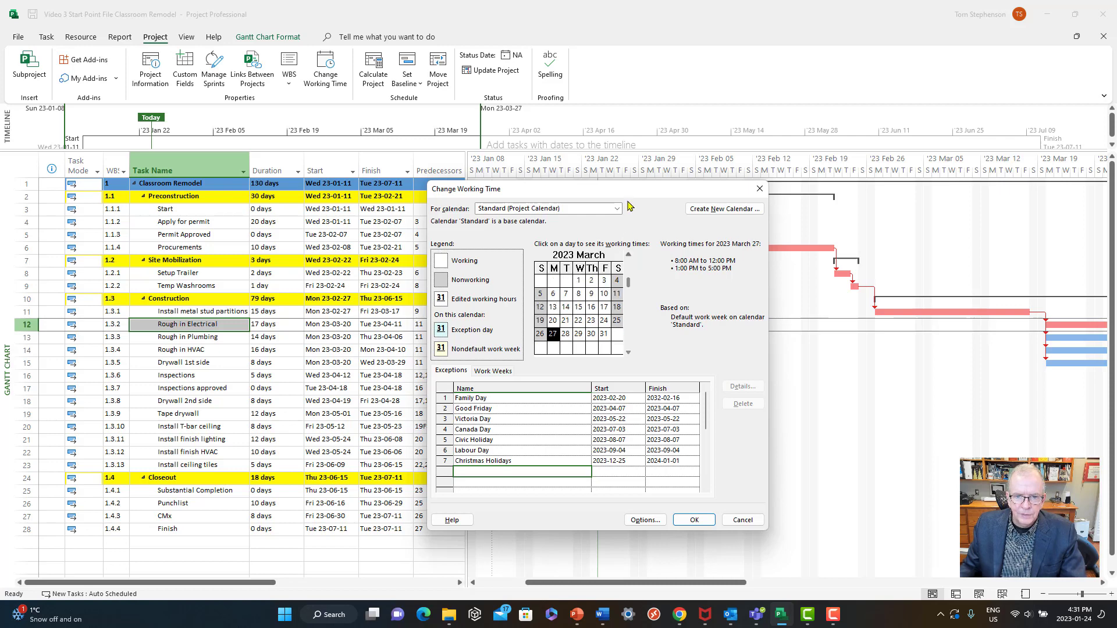
drag(623, 192, 732, 155)
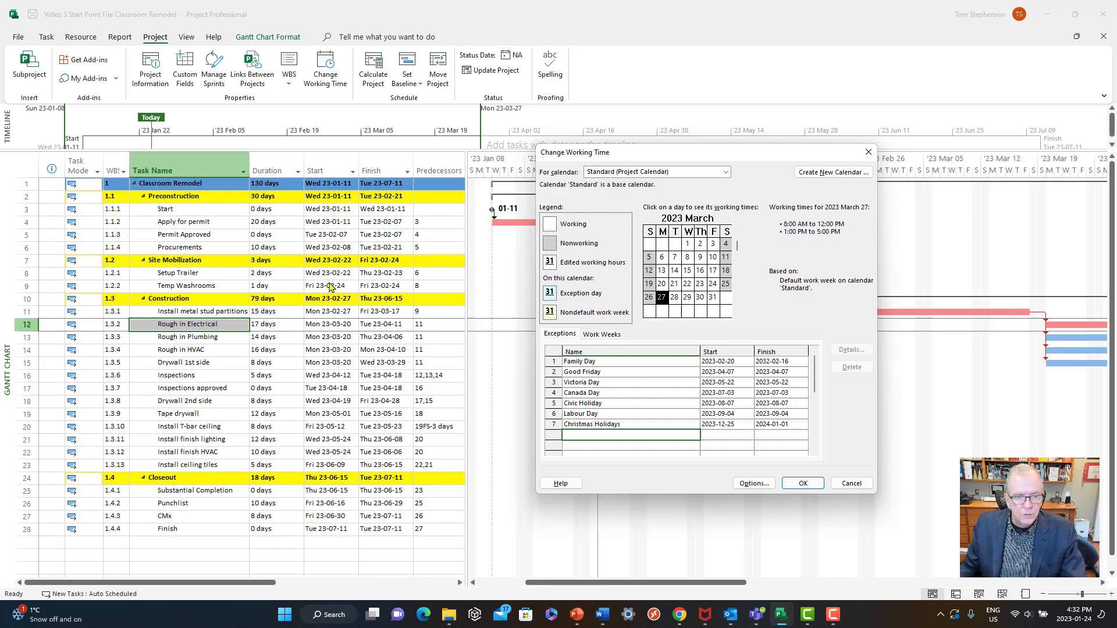
click(738, 219)
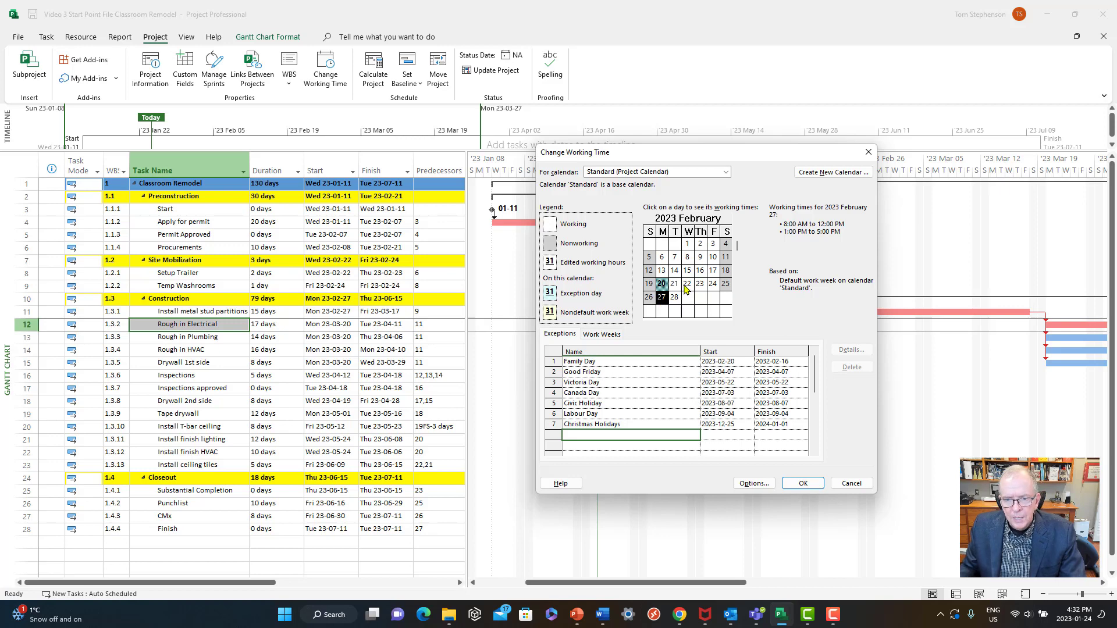
Step: Add an exception named March Saturday Work Days 2023 that starts and finishes on March 11, 2023
click(737, 317)
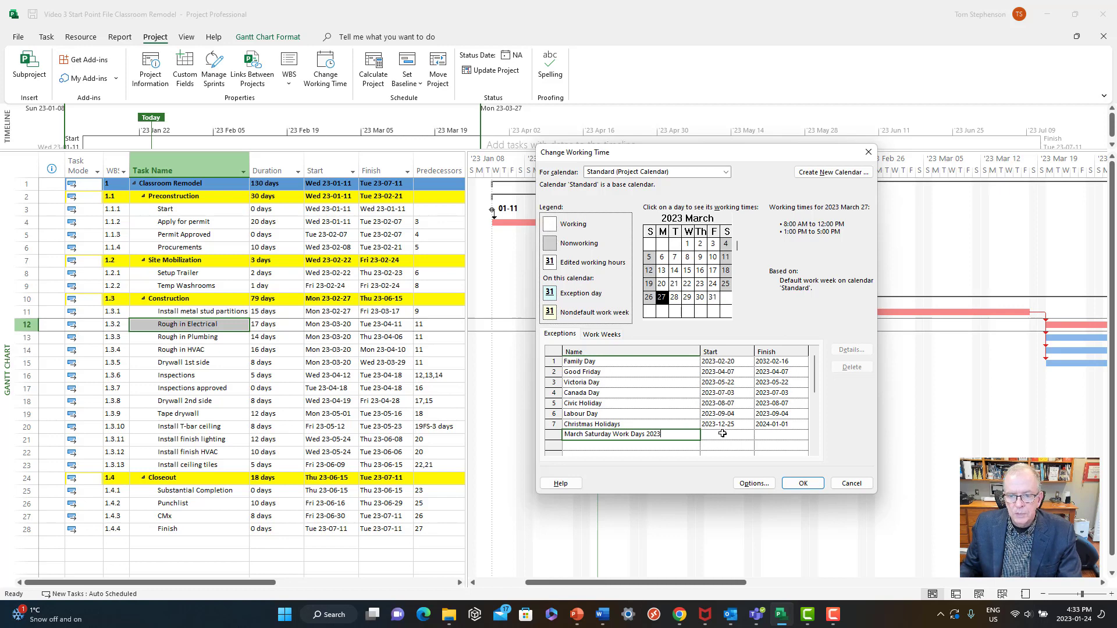
click(725, 258)
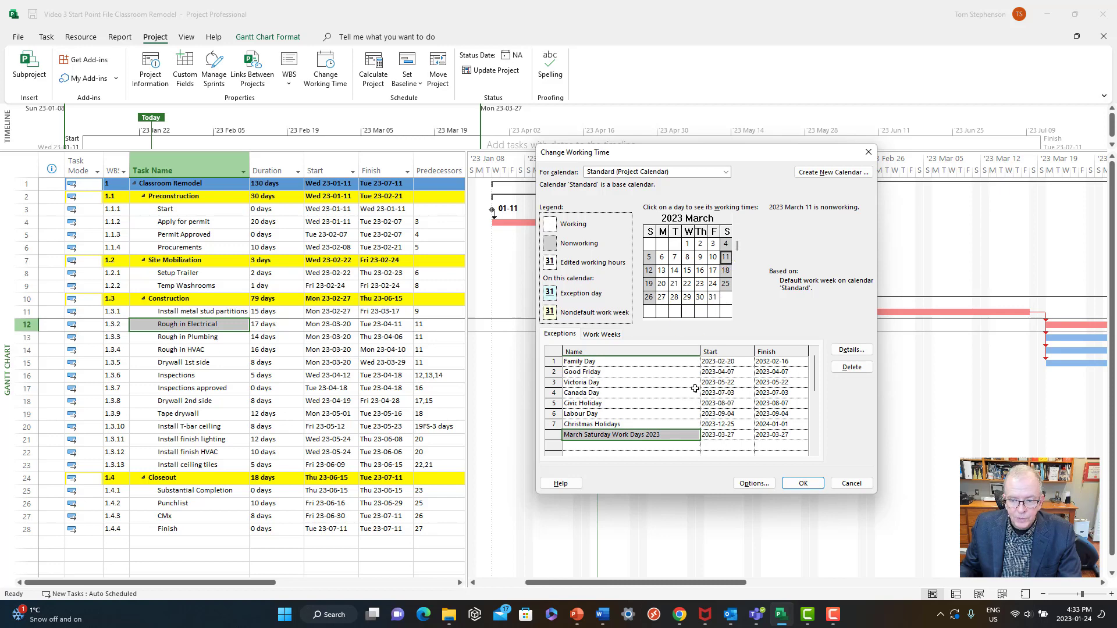
click(728, 434)
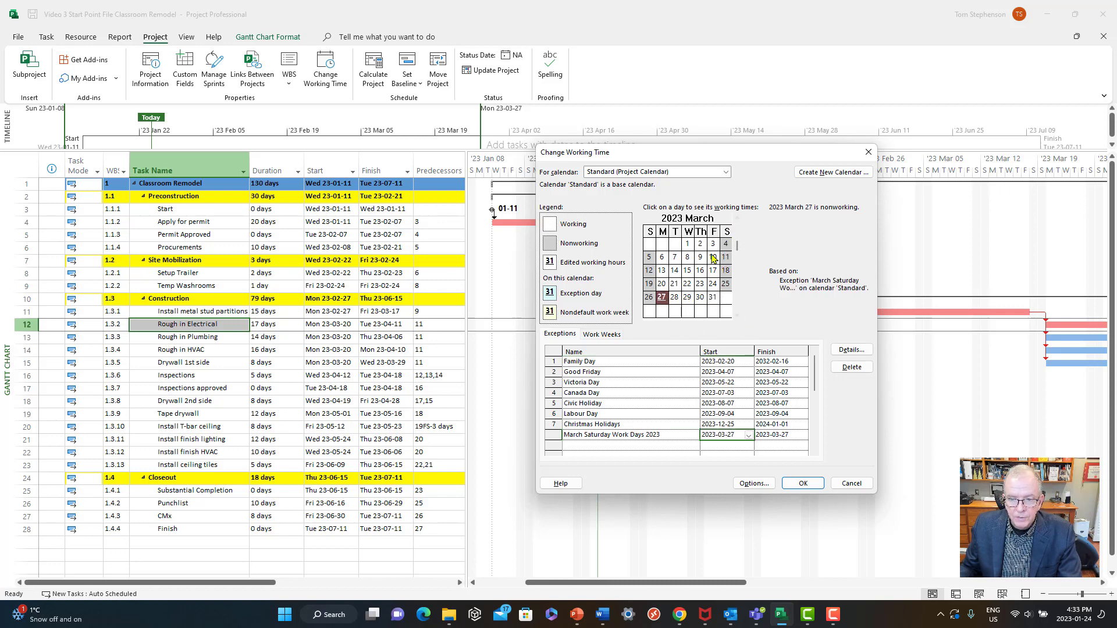
click(753, 436)
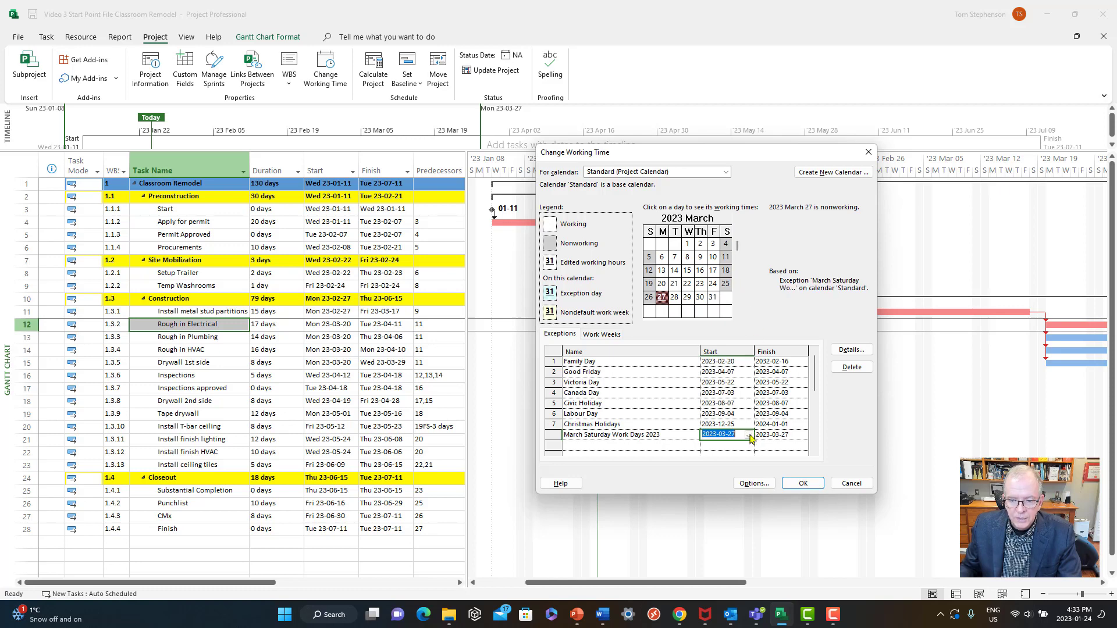
click(750, 435)
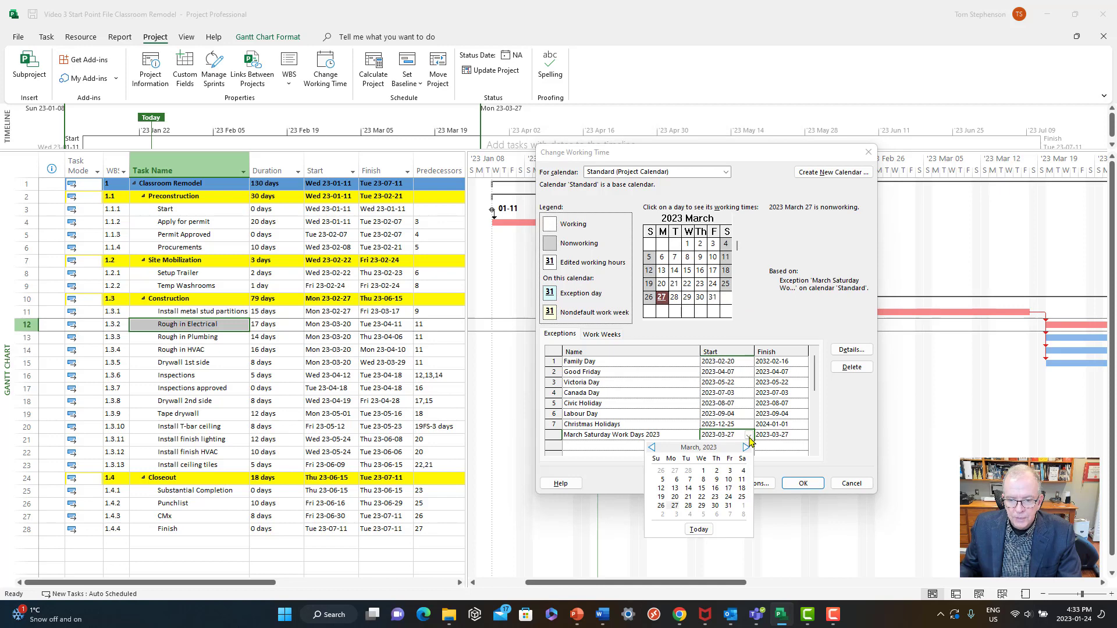
click(741, 481)
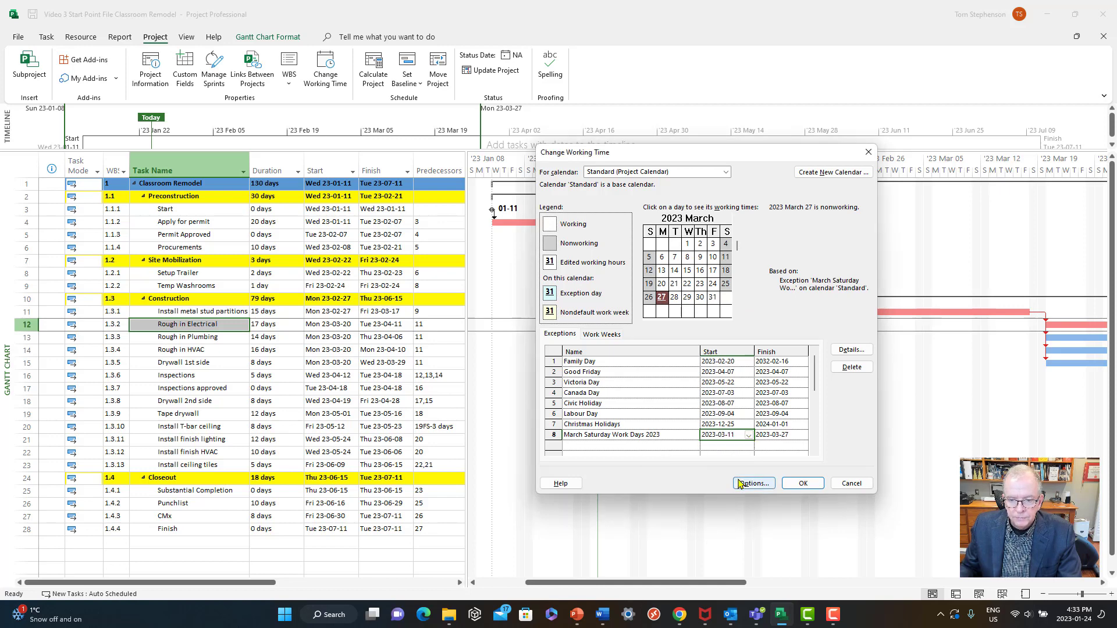
click(795, 436)
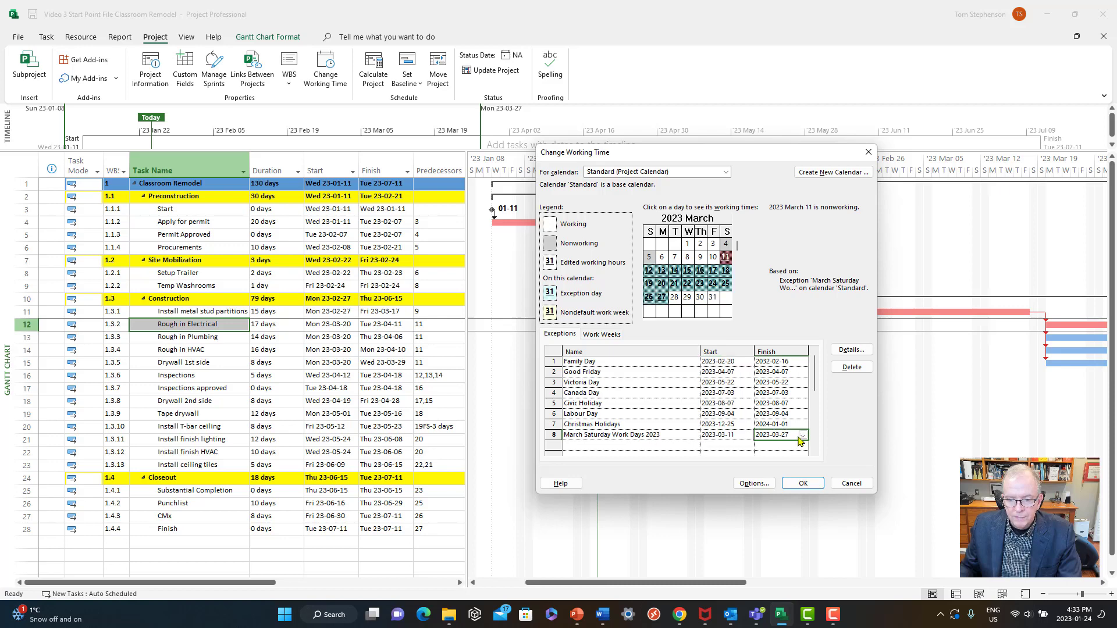
click(802, 436)
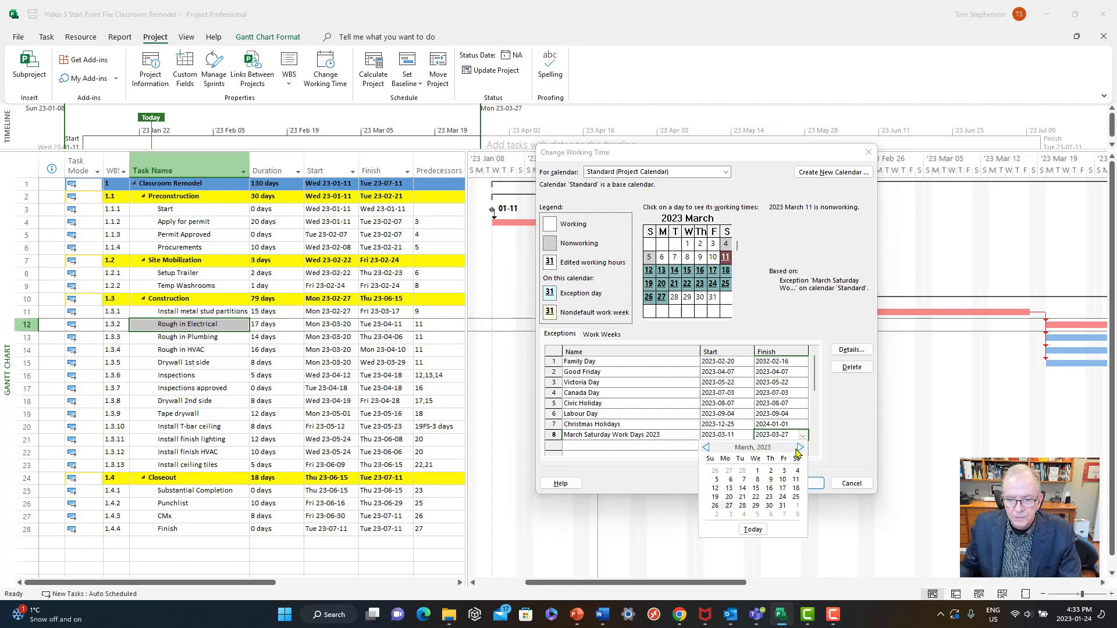
click(796, 480)
click(675, 447)
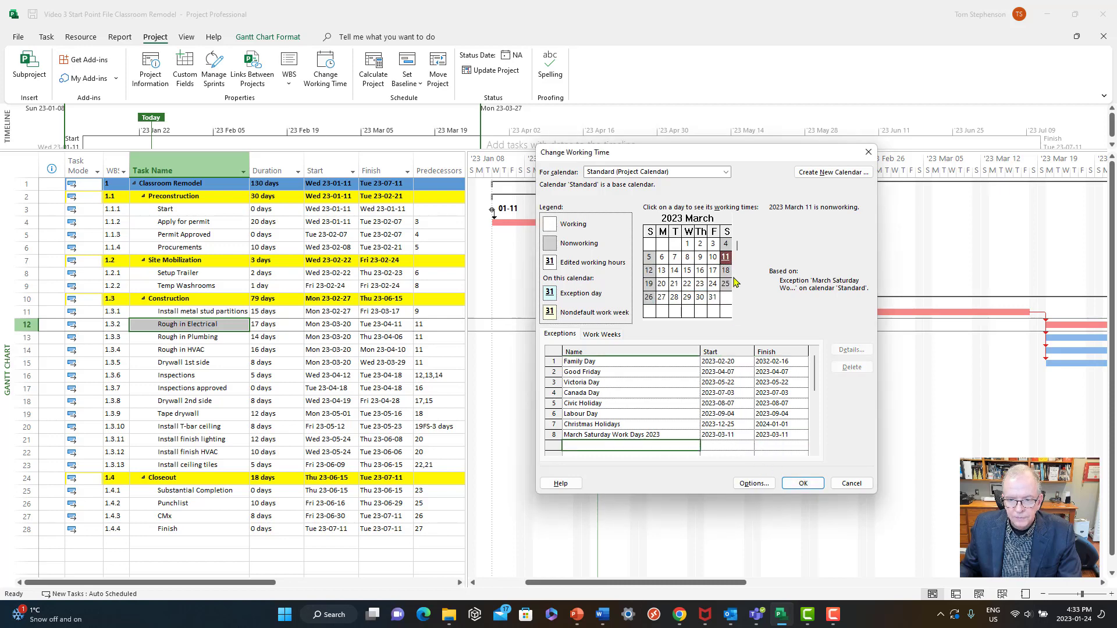
Step: Make the March Saturday Work Days 2023 exception working time, from 8:00 AM to 12:00 PM and 1:00 PM to 5:00 PM
click(626, 436)
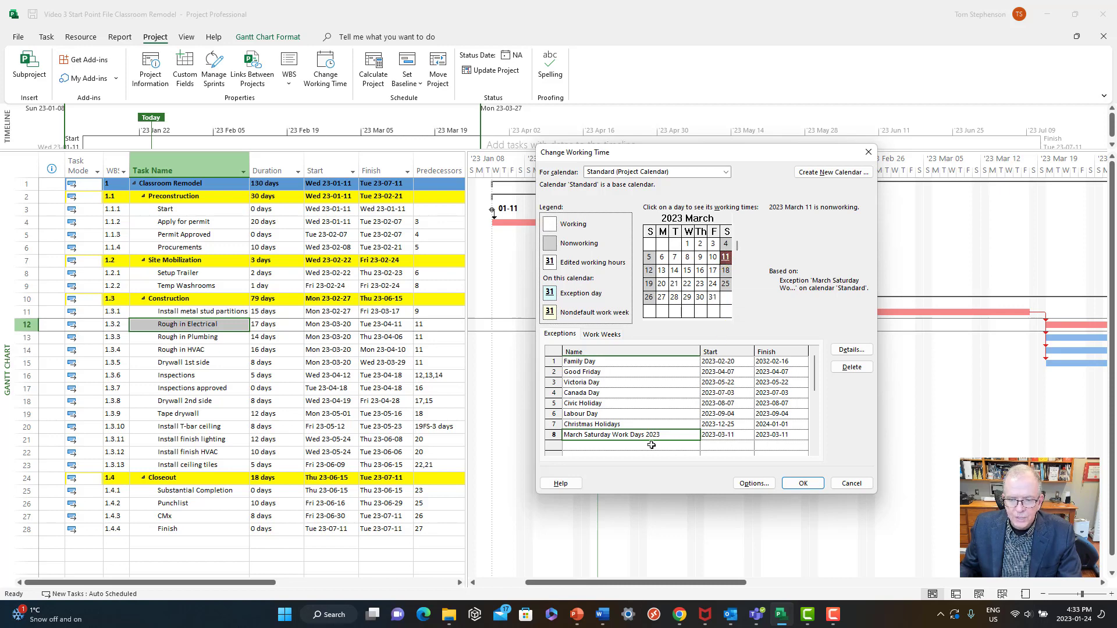
click(849, 351)
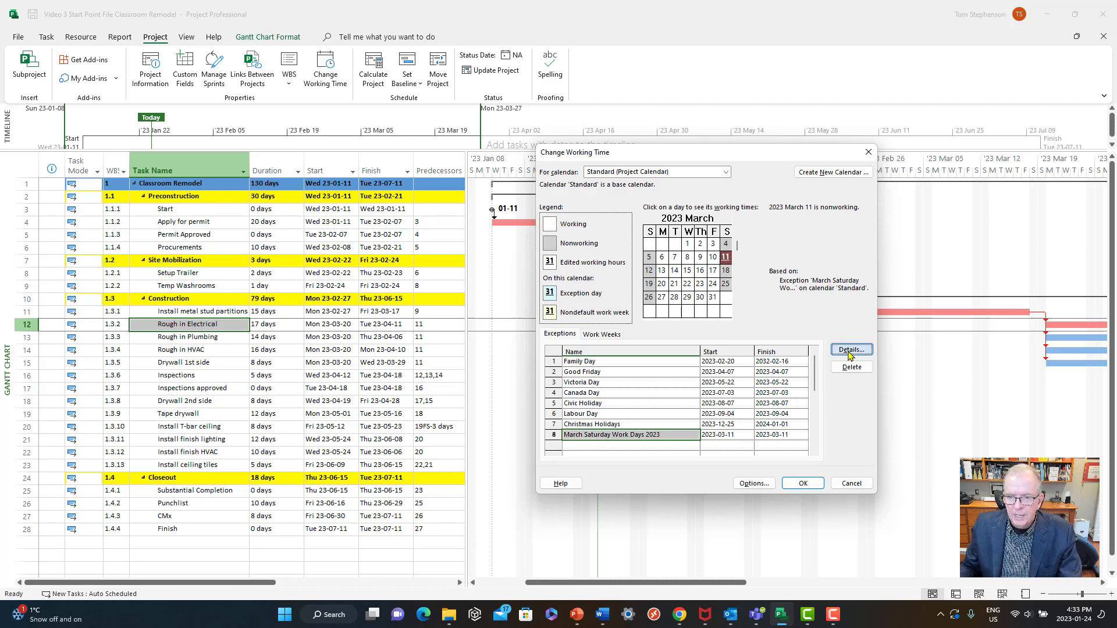
drag(563, 183, 394, 140)
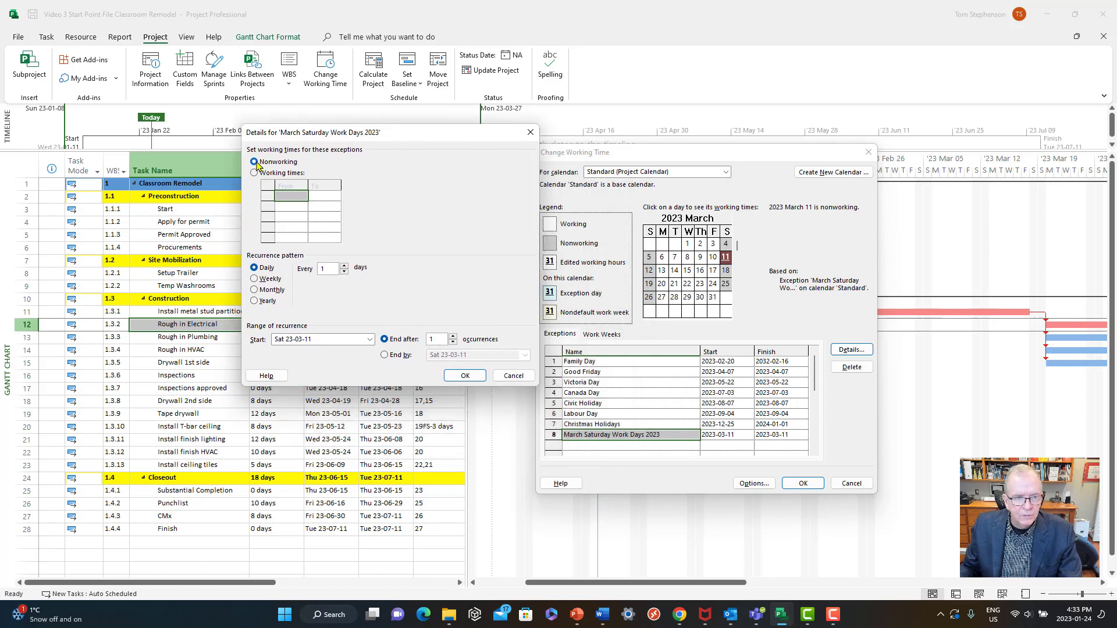
click(255, 173)
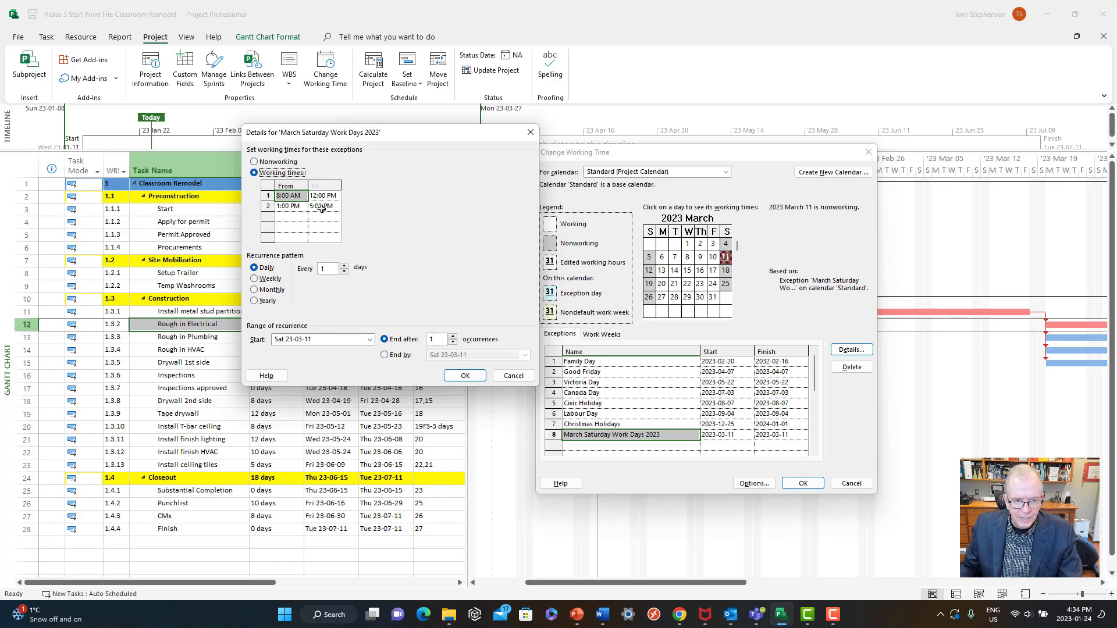
click(268, 206)
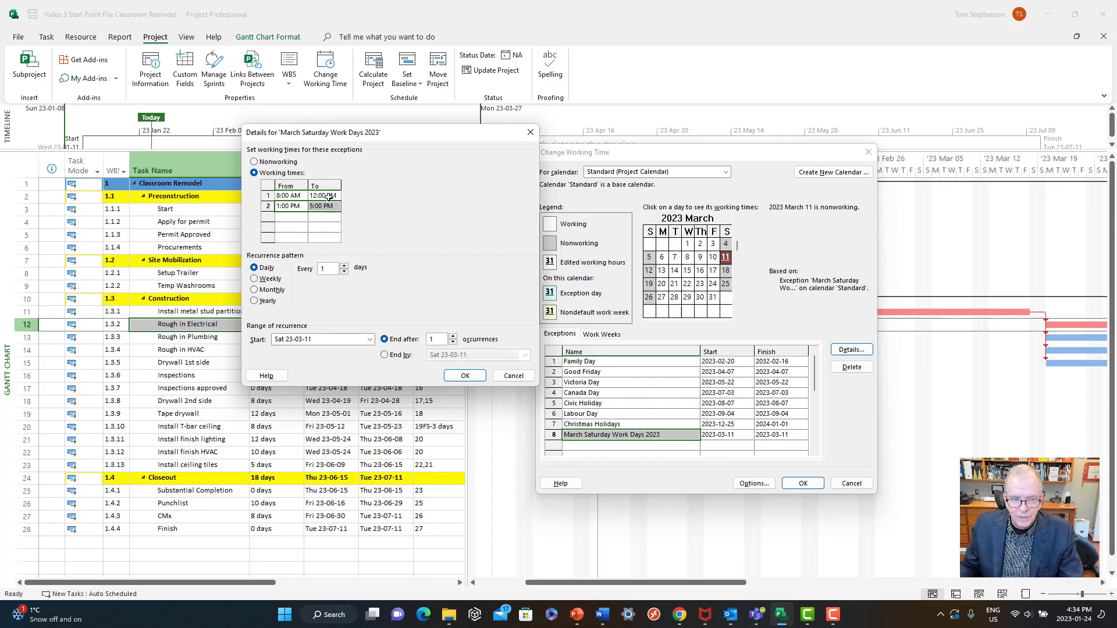
click(277, 217)
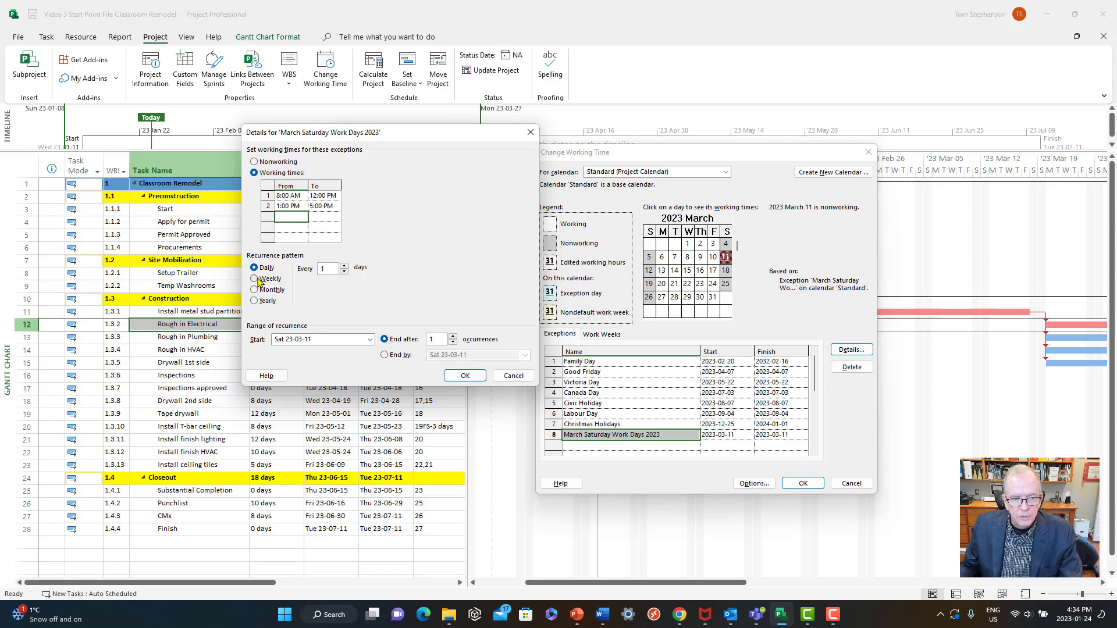
Step: Make the March Saturday exception recur every week on Saturday, ending after 3 occurrences
click(255, 280)
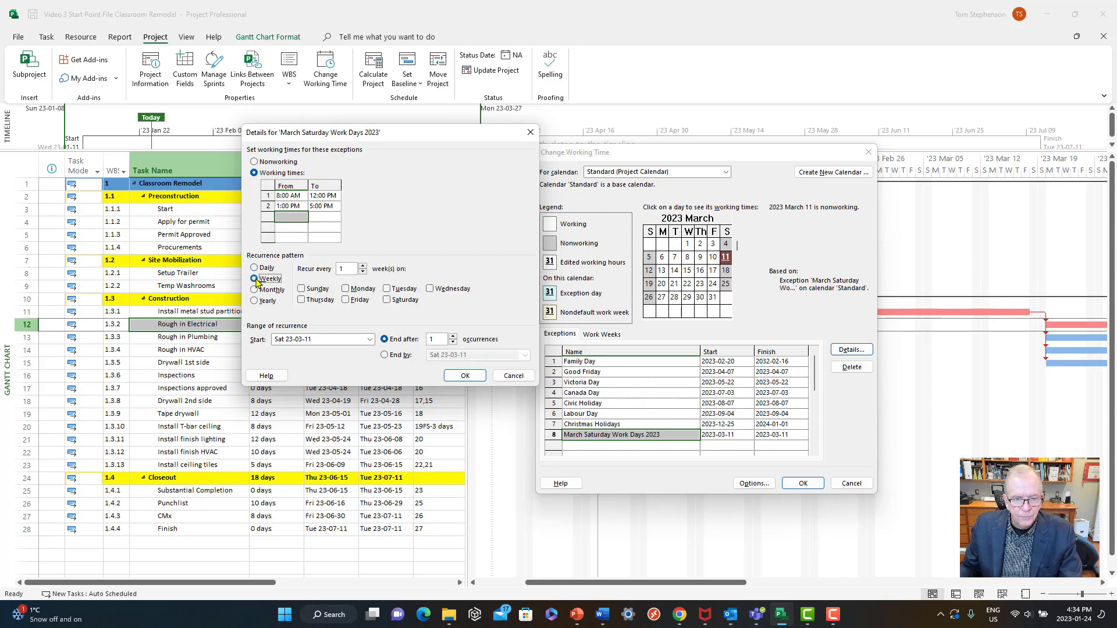
click(387, 300)
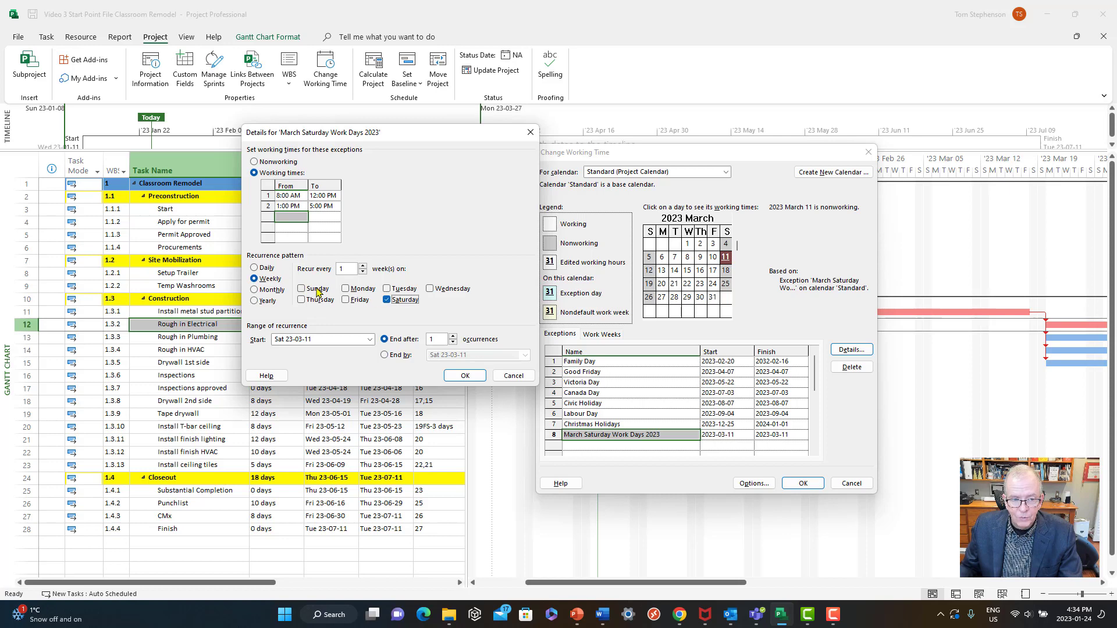
click(454, 336)
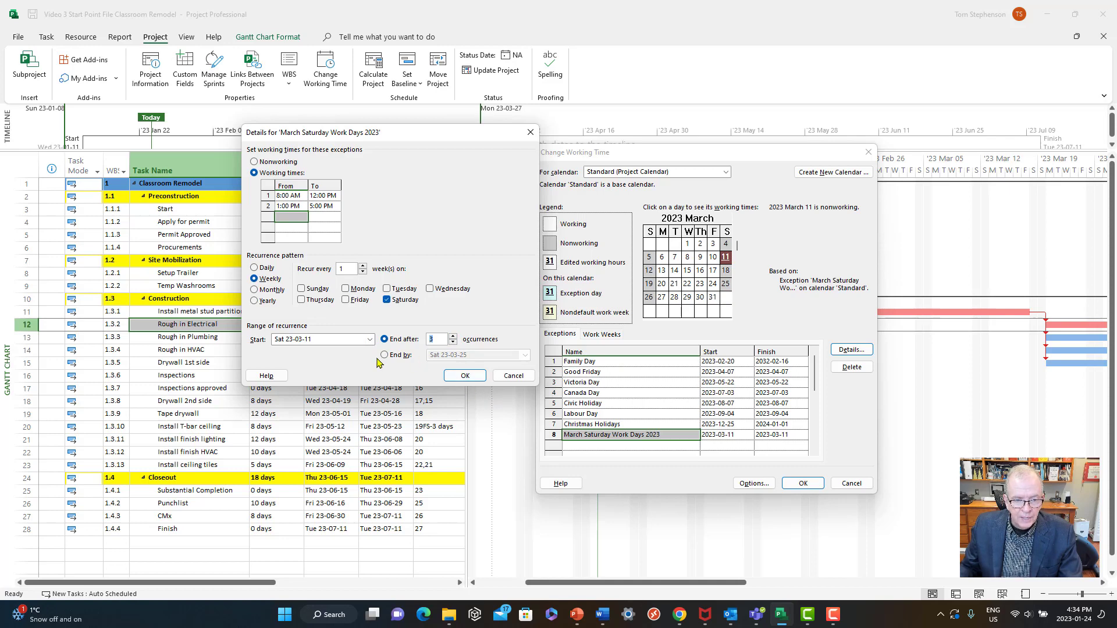
click(464, 377)
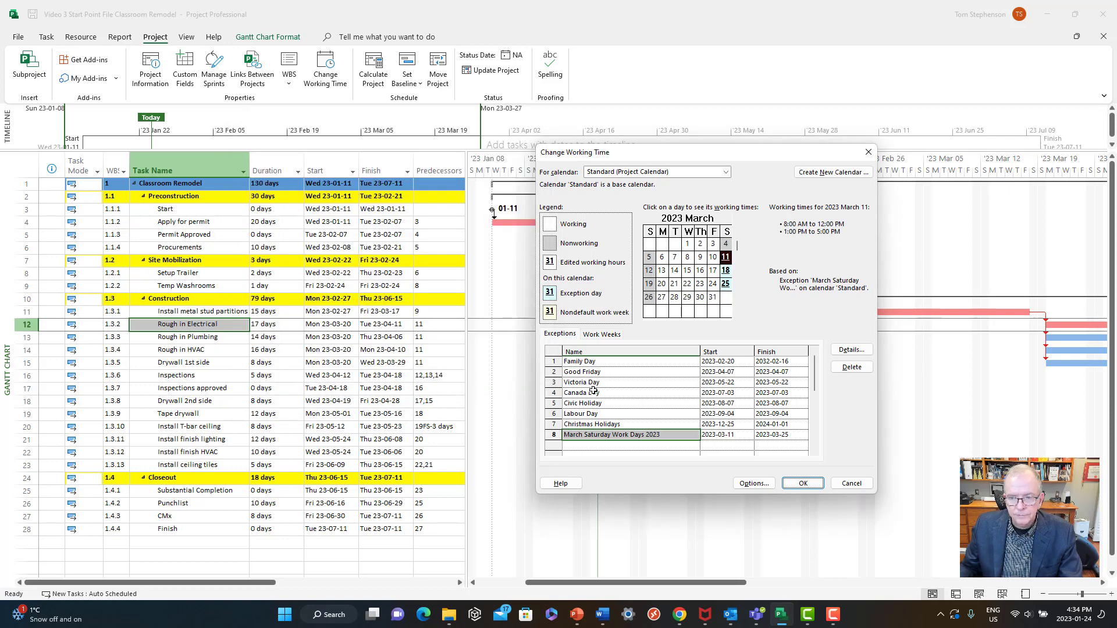
Step: Apply the calendar exceptions to the project and examine the rescheduled task bars on the Gantt chart
click(674, 270)
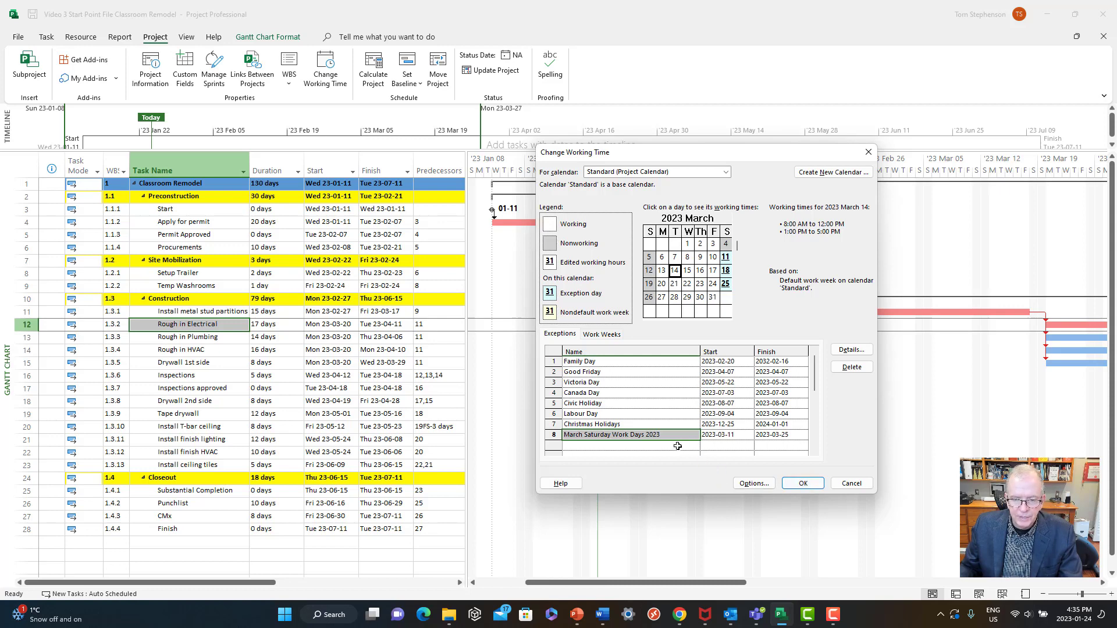
key(Down)
click(801, 484)
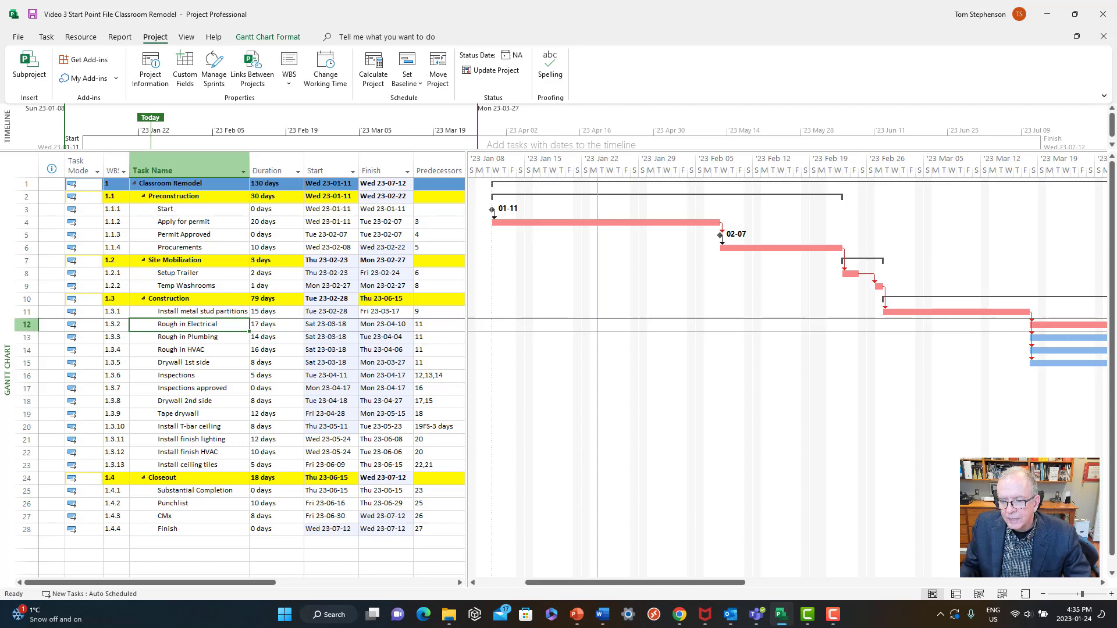
click(1103, 583)
click(1103, 583)
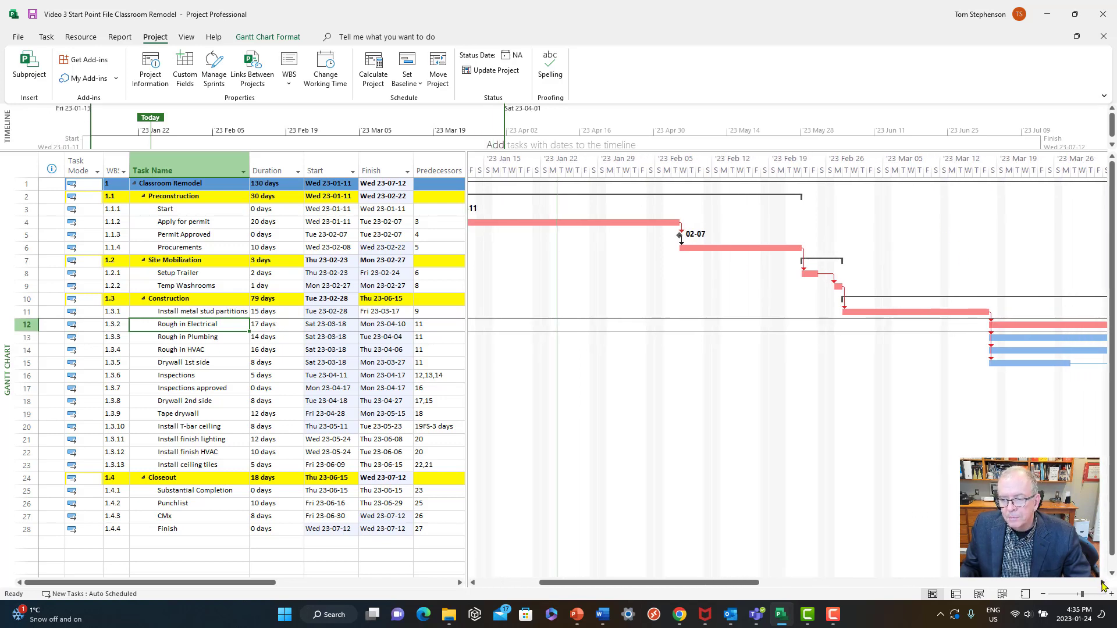
click(1102, 582)
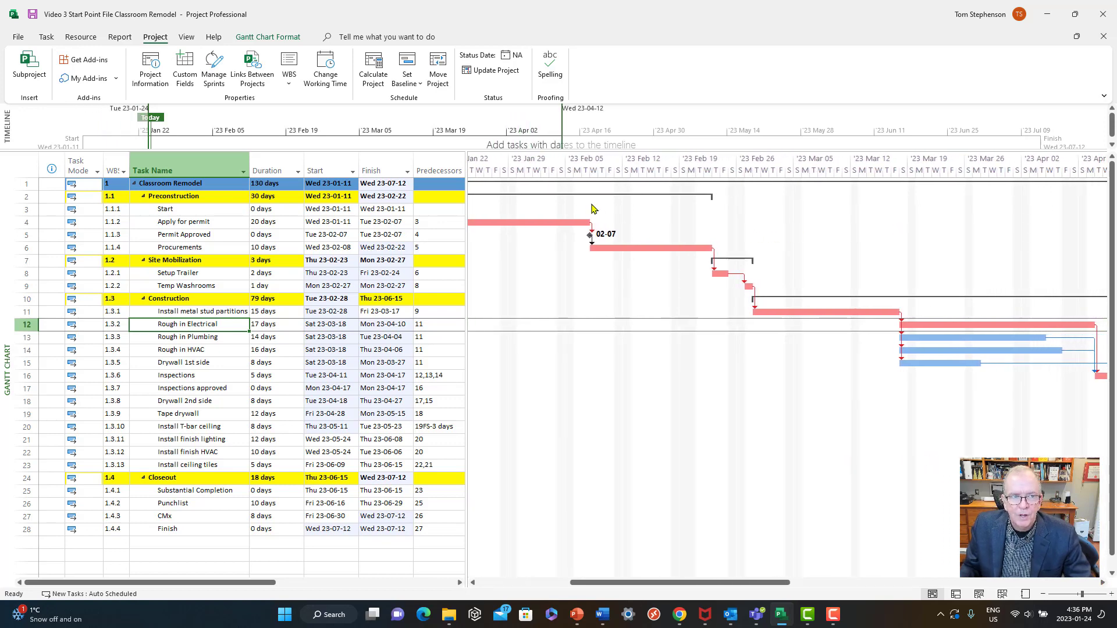
Step: Review the Standard calendar's exception days month by month through July 2023, and check the Classroom Remodel summary task's finish date
click(325, 72)
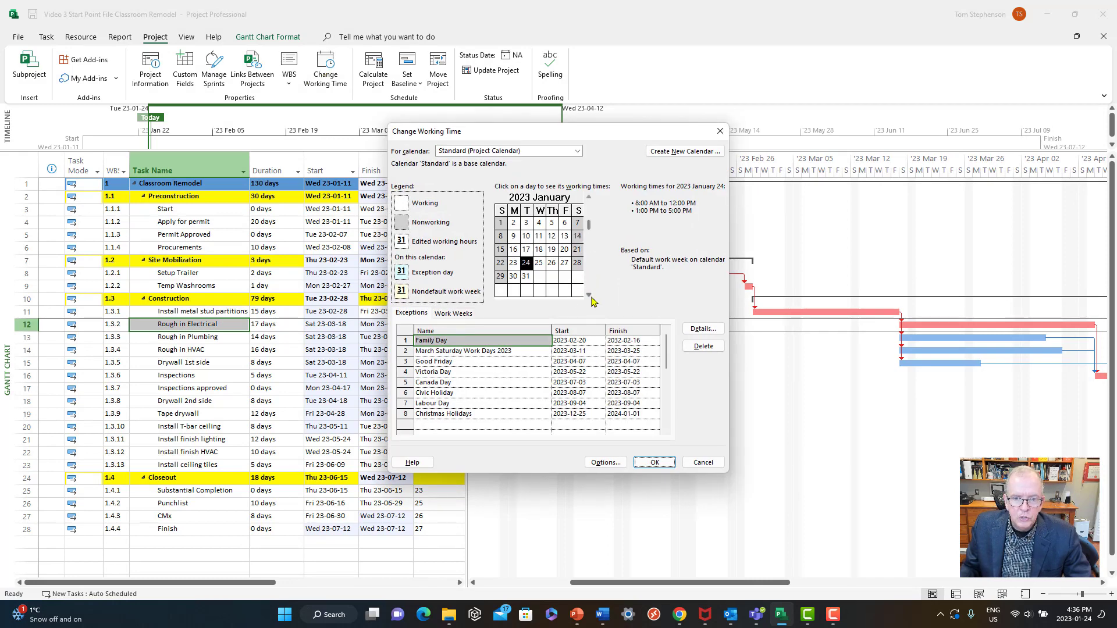
click(589, 296)
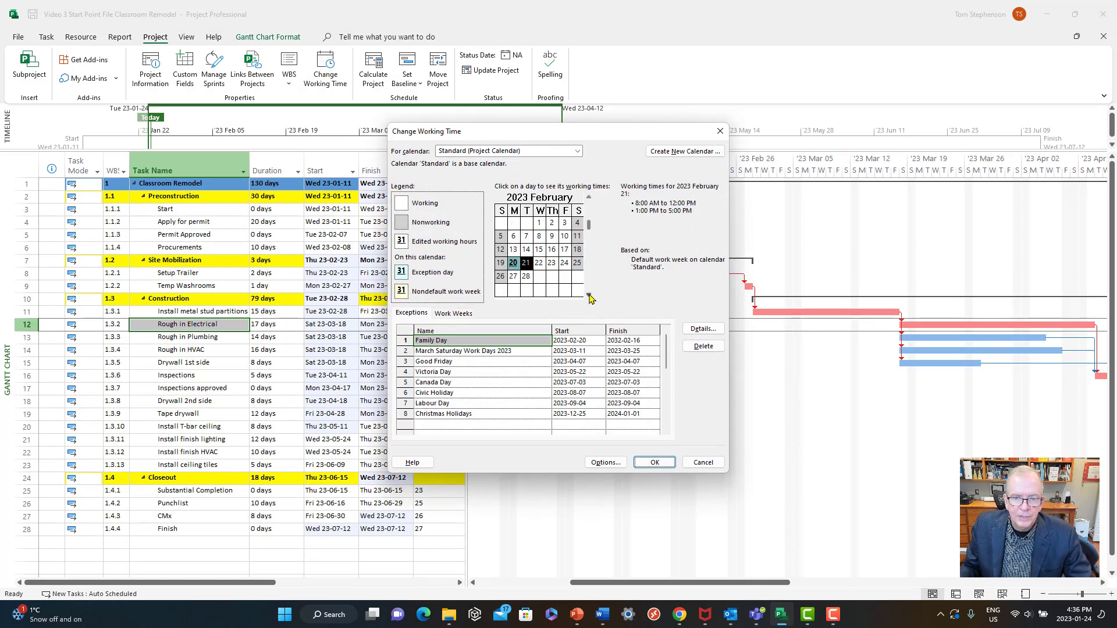
click(590, 295)
click(589, 295)
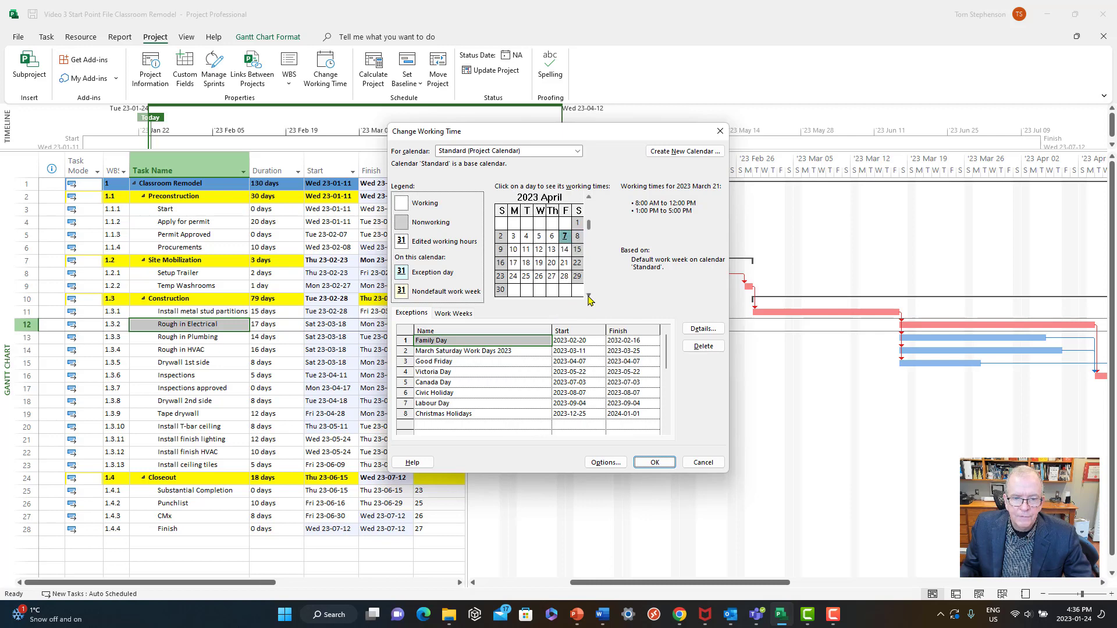
click(589, 295)
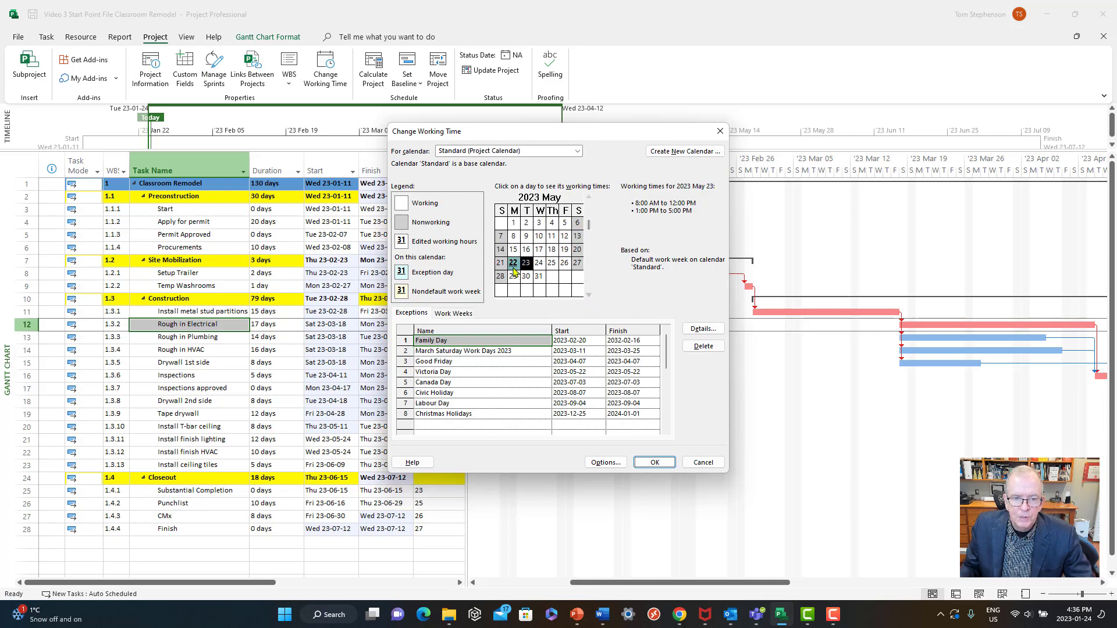
click(538, 236)
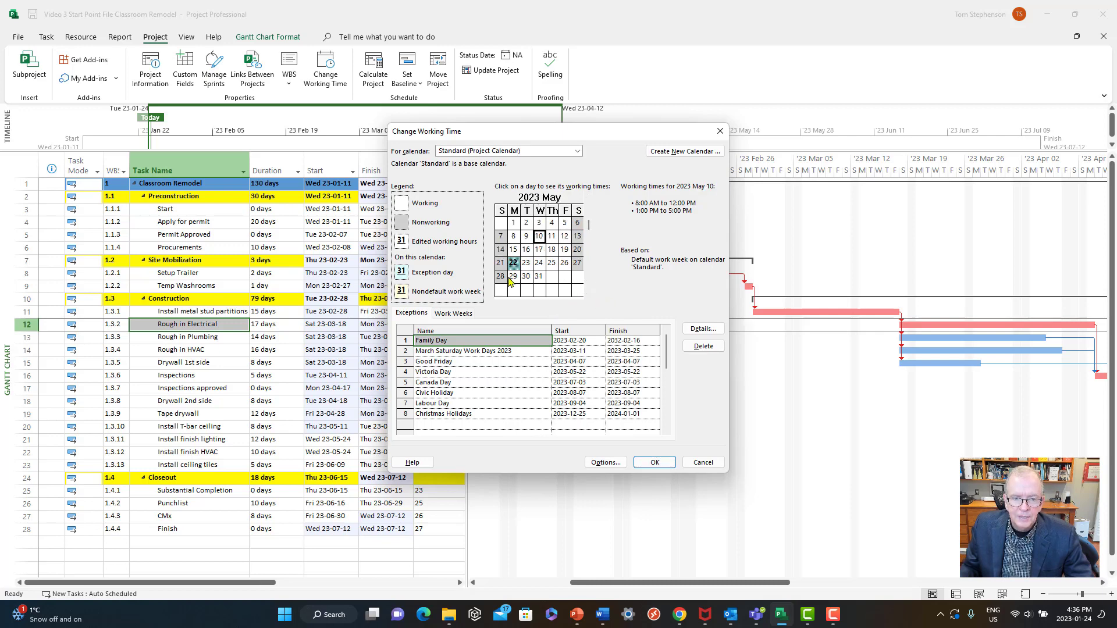
click(589, 295)
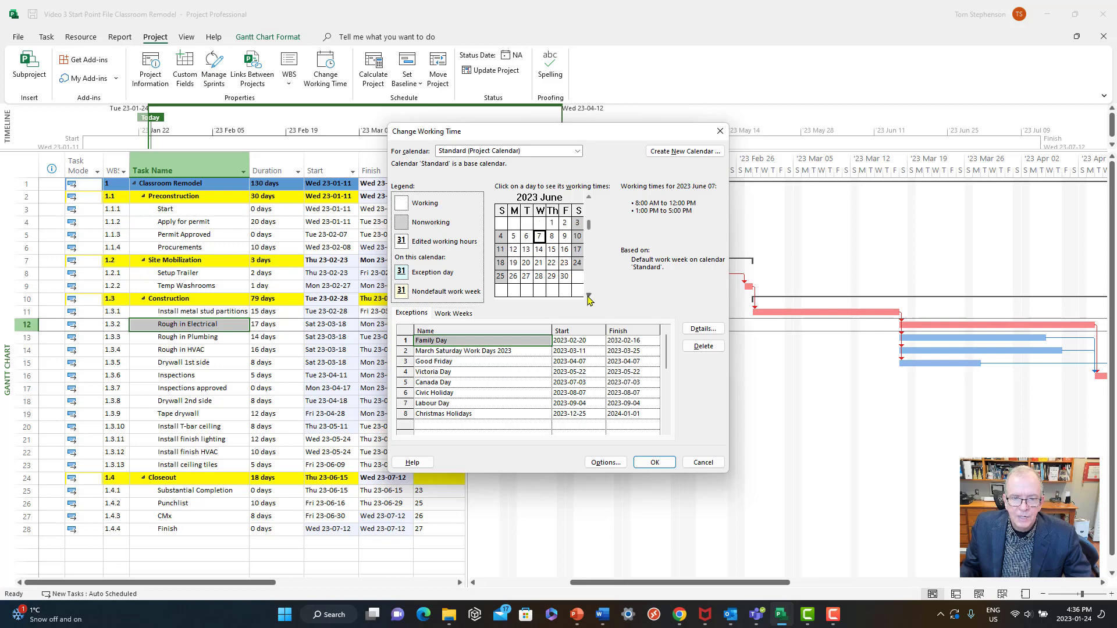
click(590, 297)
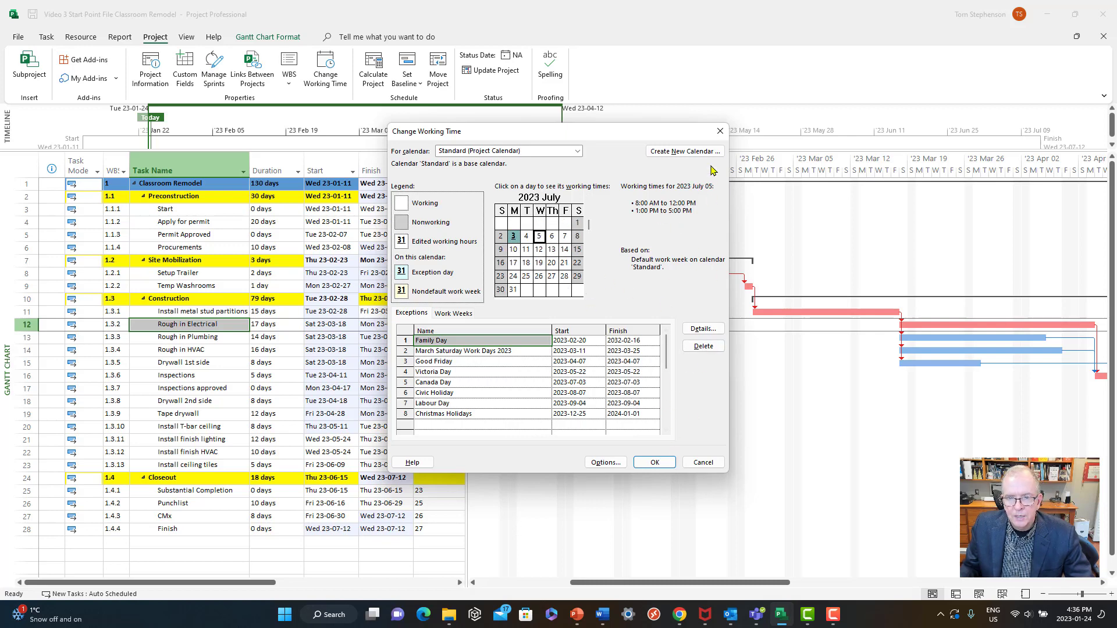
click(719, 133)
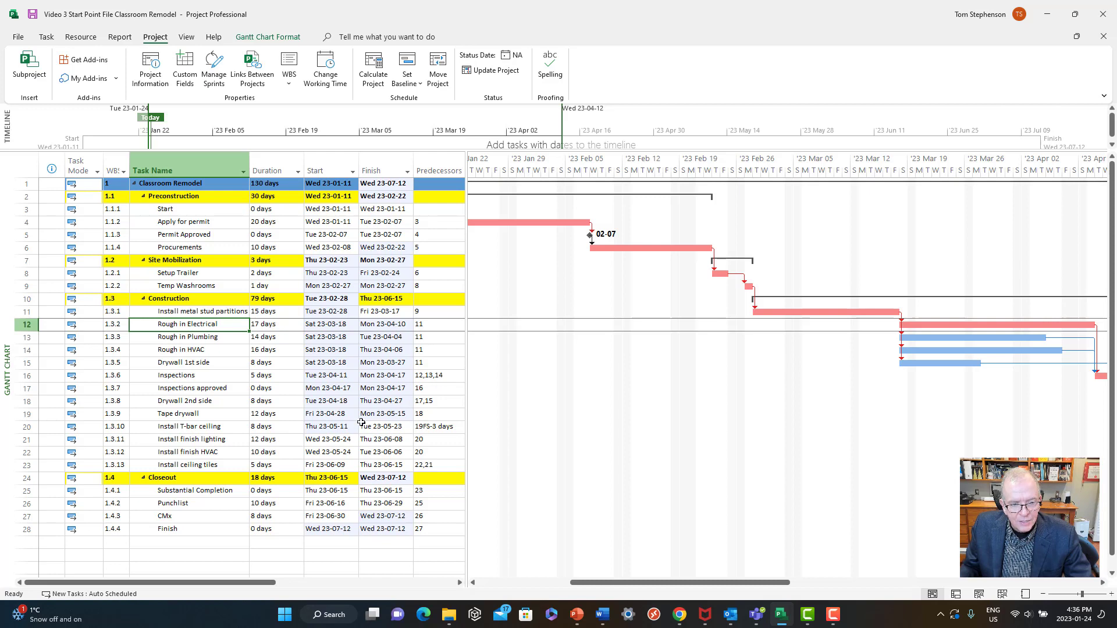
click(391, 184)
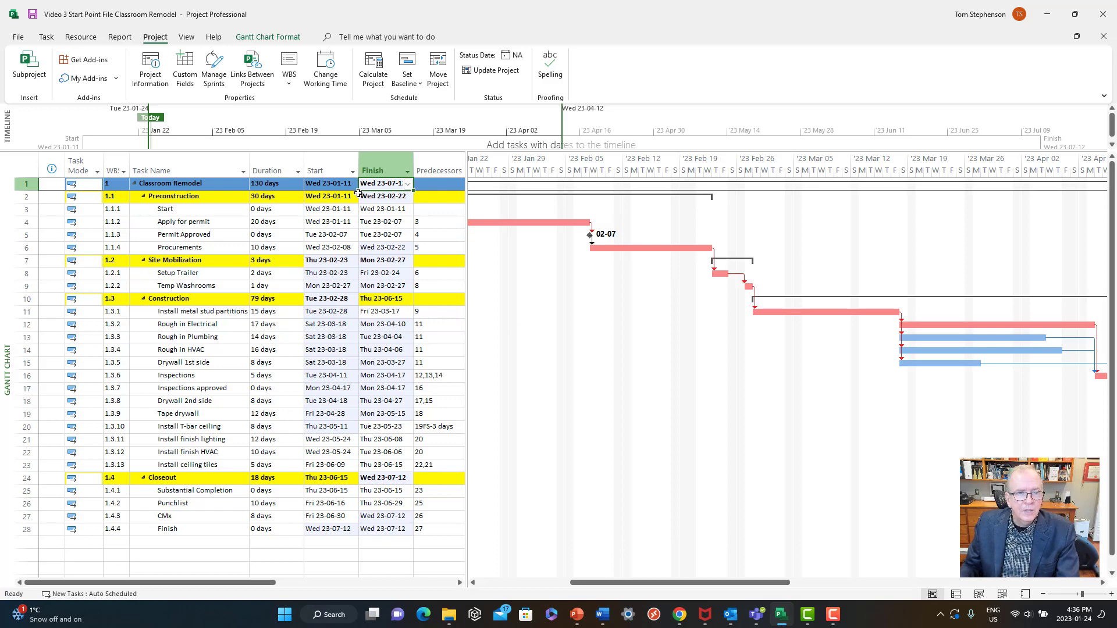
Step: Create a new base calendar named Plumbing Subcontractor as a copy of the Standard calendar
click(328, 62)
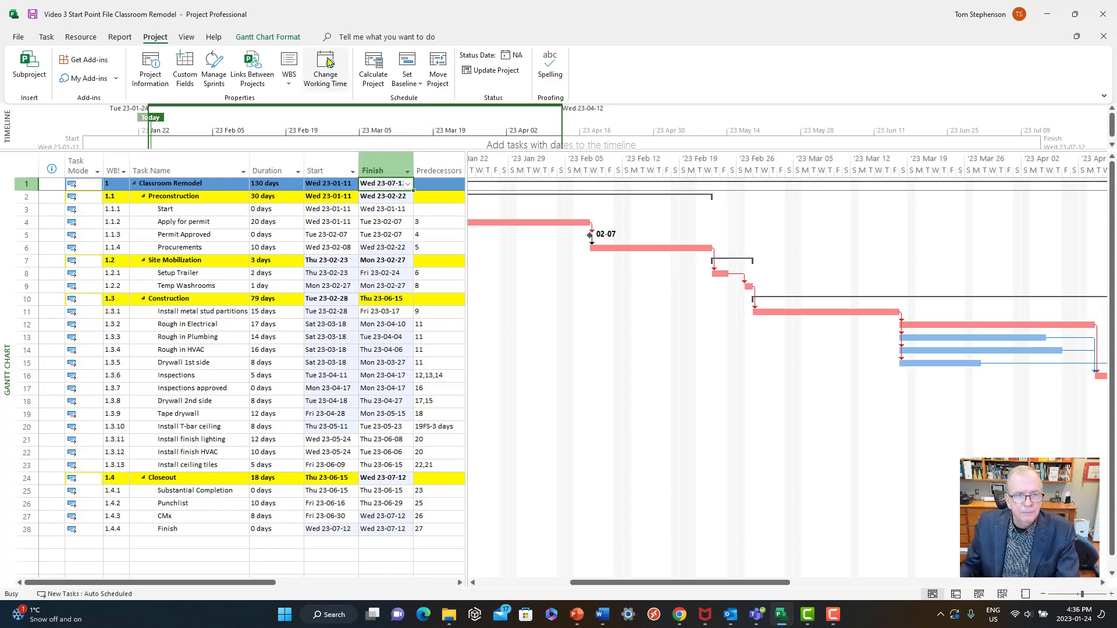
drag(557, 137, 732, 107)
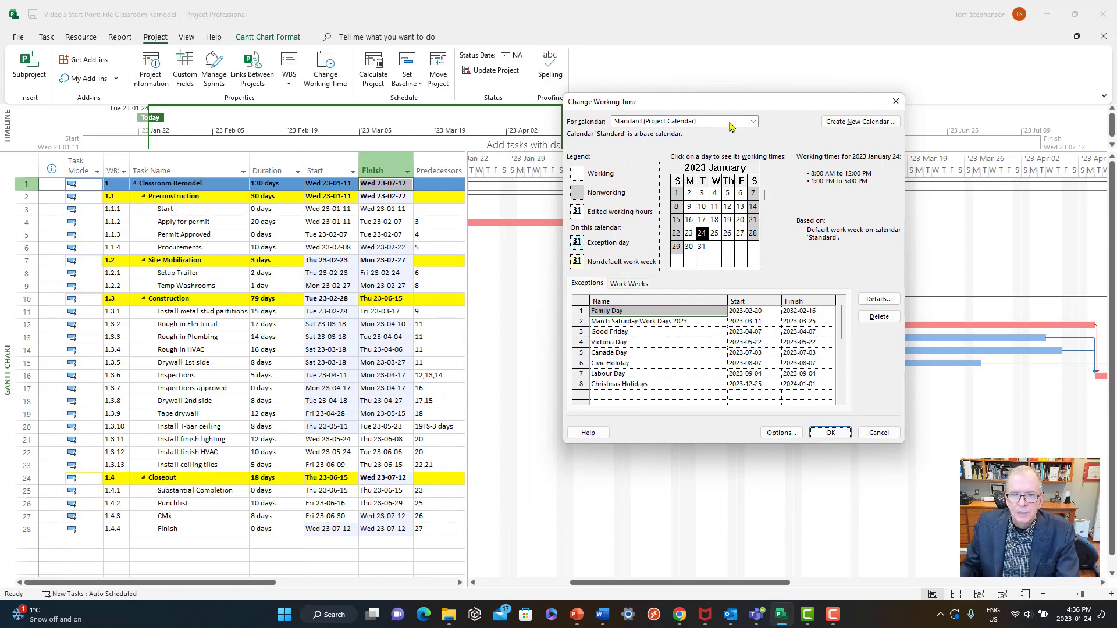
click(862, 123)
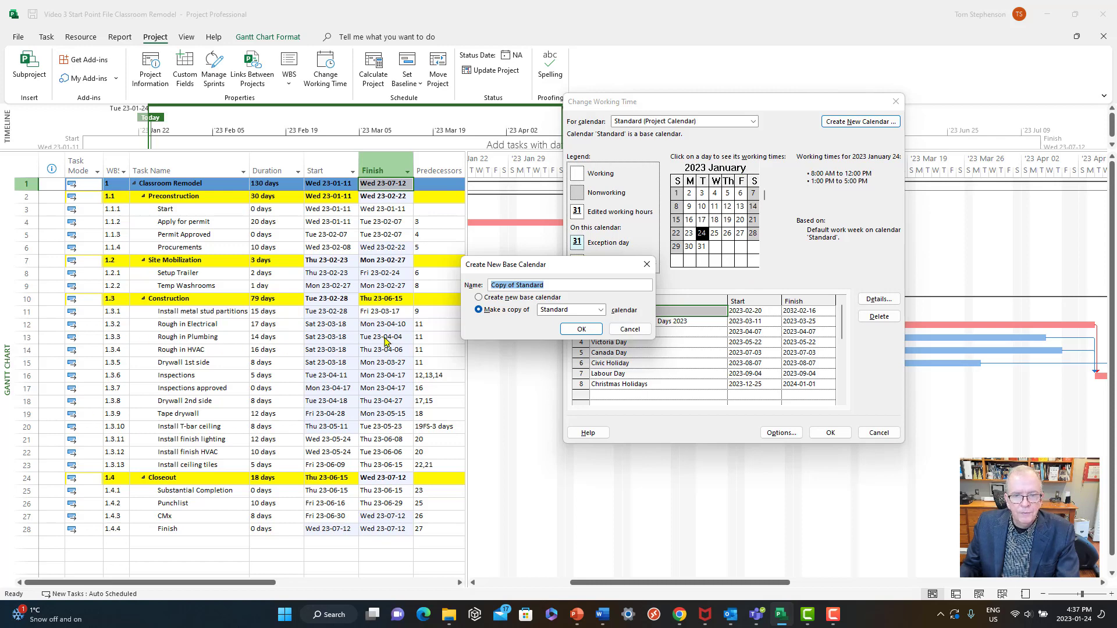
key(BackSpace)
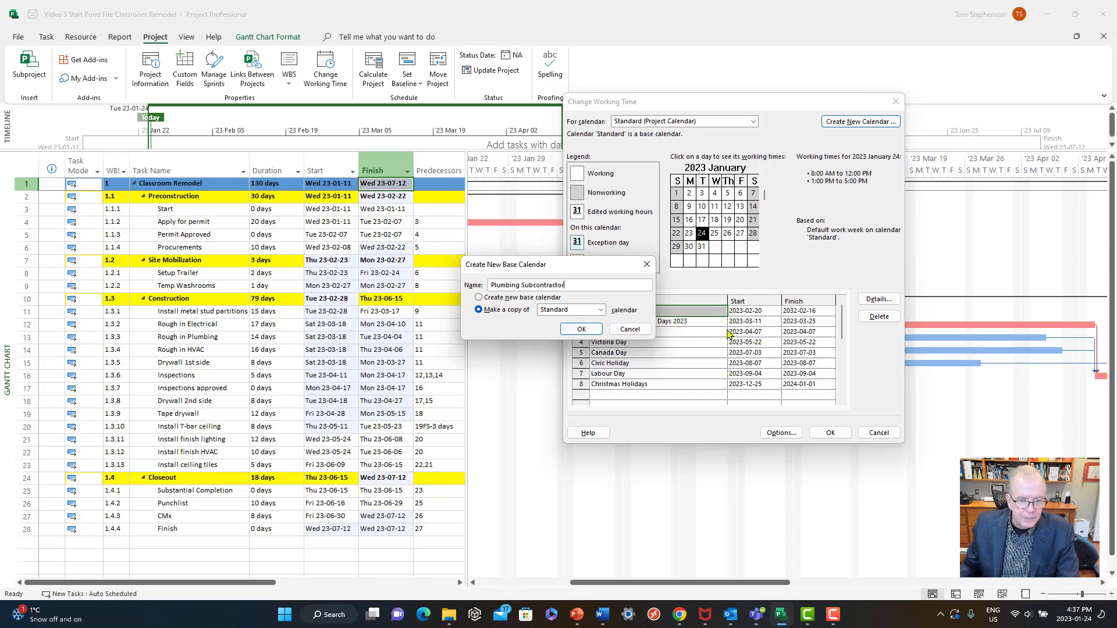
click(580, 329)
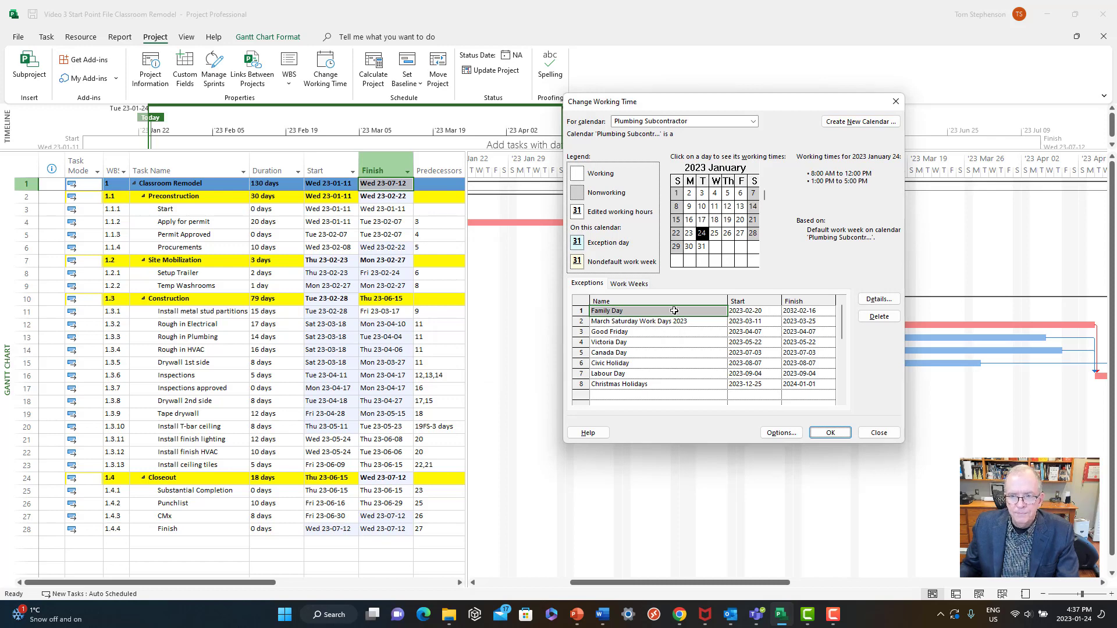
Step: Examine the Plumbing Subcontractor calendar's working times and copied exception days from January through March 2023
click(754, 234)
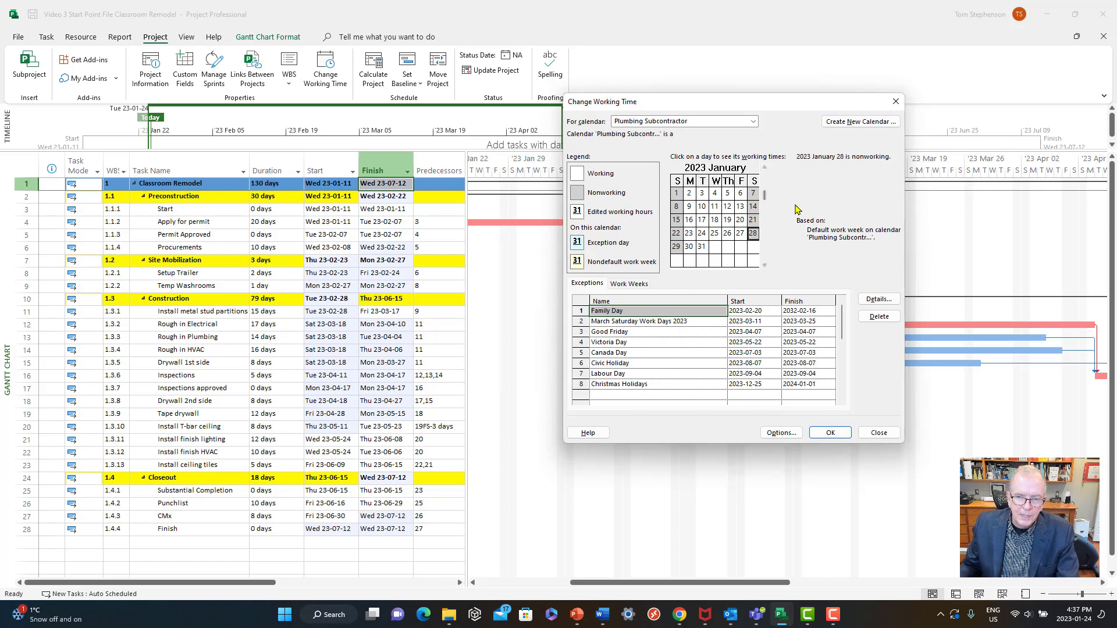
click(730, 221)
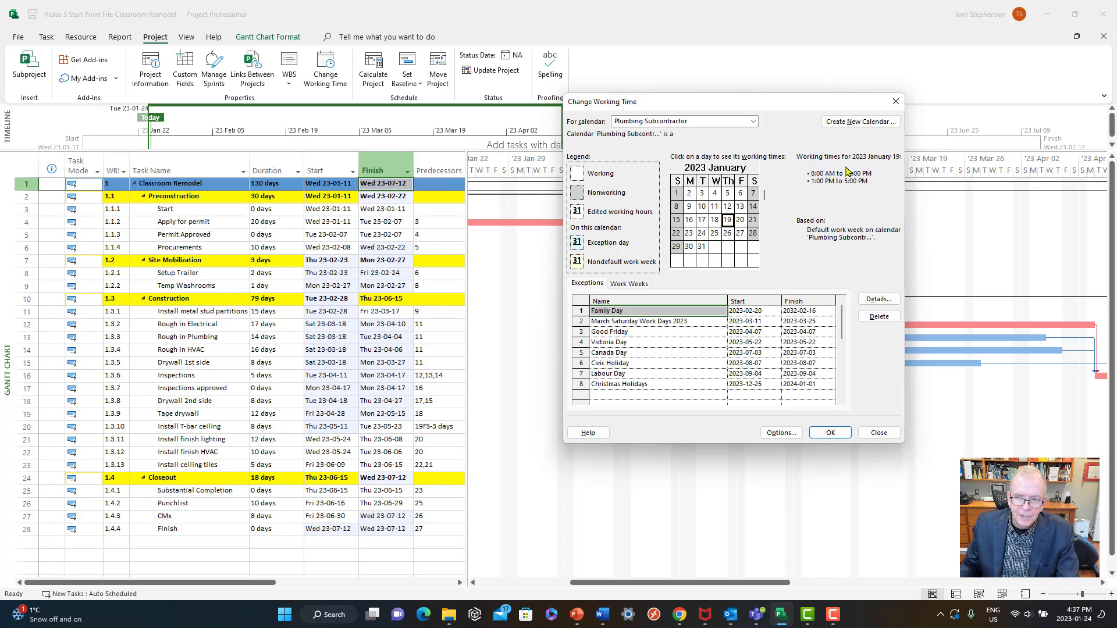
click(753, 233)
click(692, 236)
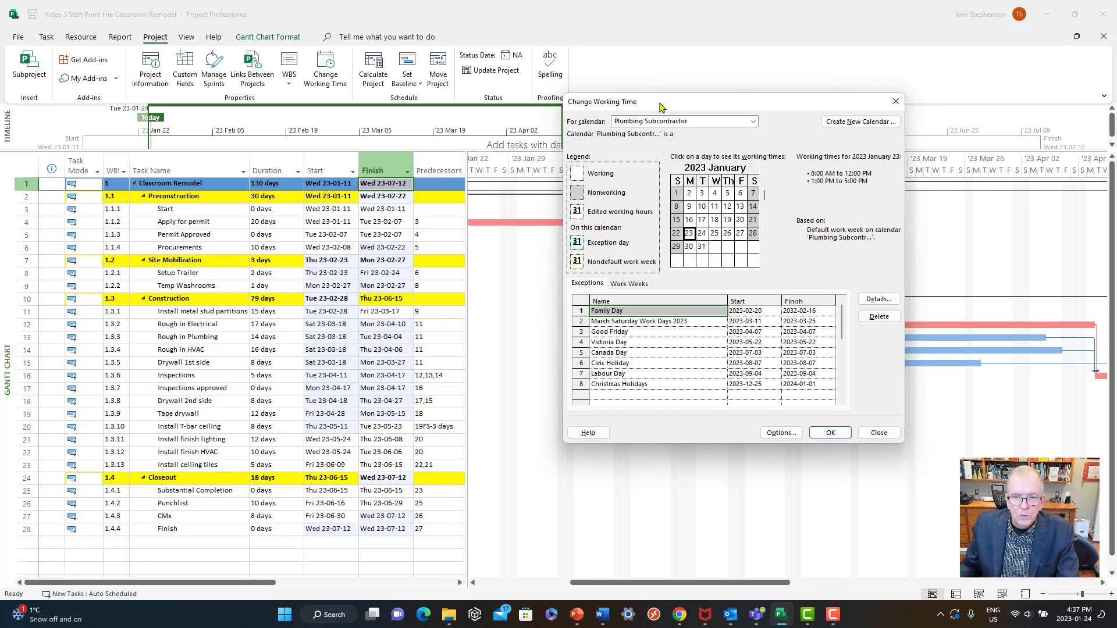
click(755, 122)
click(718, 122)
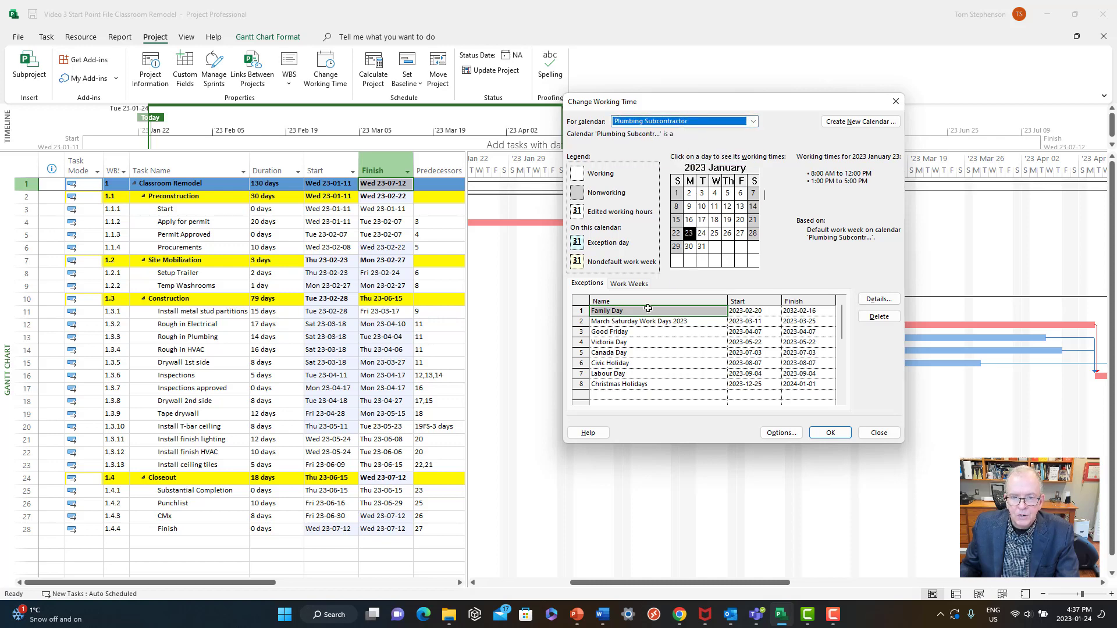
click(764, 267)
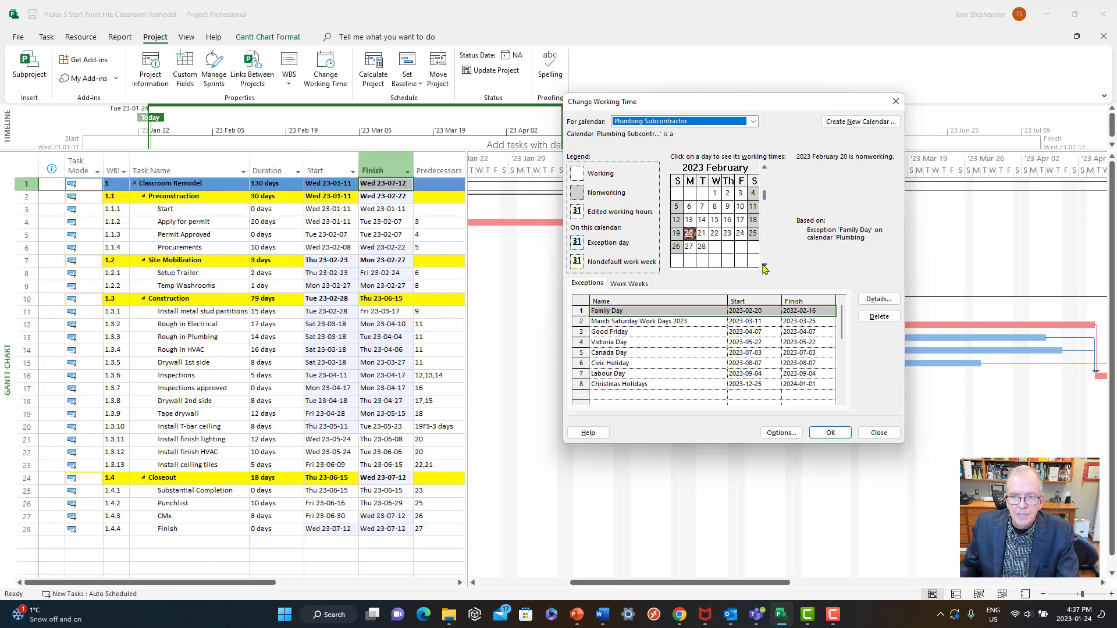
click(764, 267)
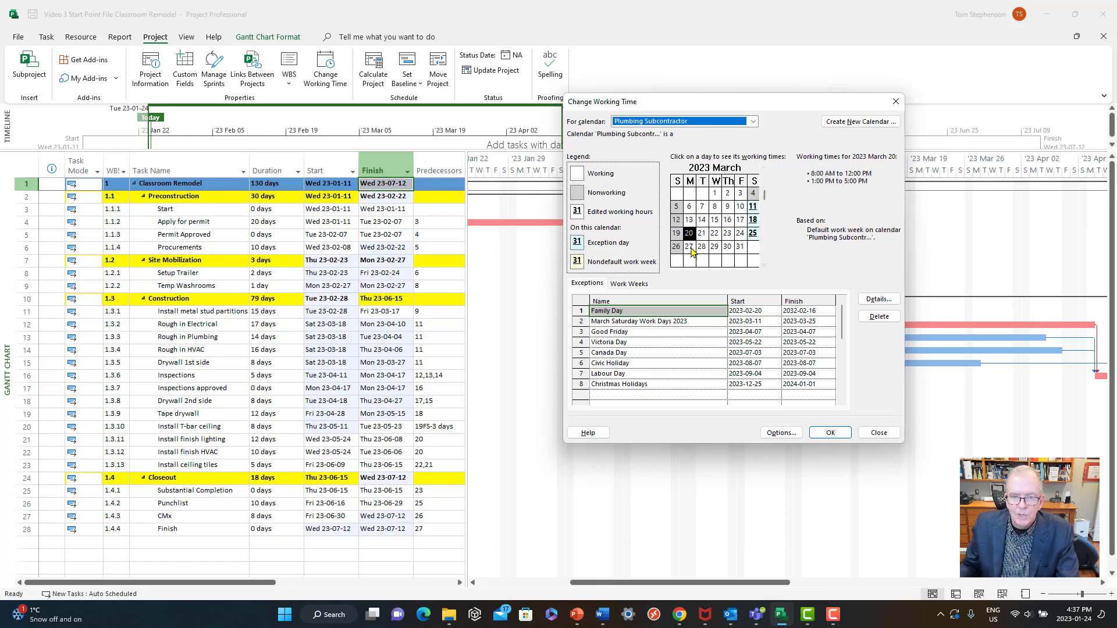
Step: Delete the March Saturday Work Days 2023 exception from the Plumbing Subcontractor calendar
click(578, 323)
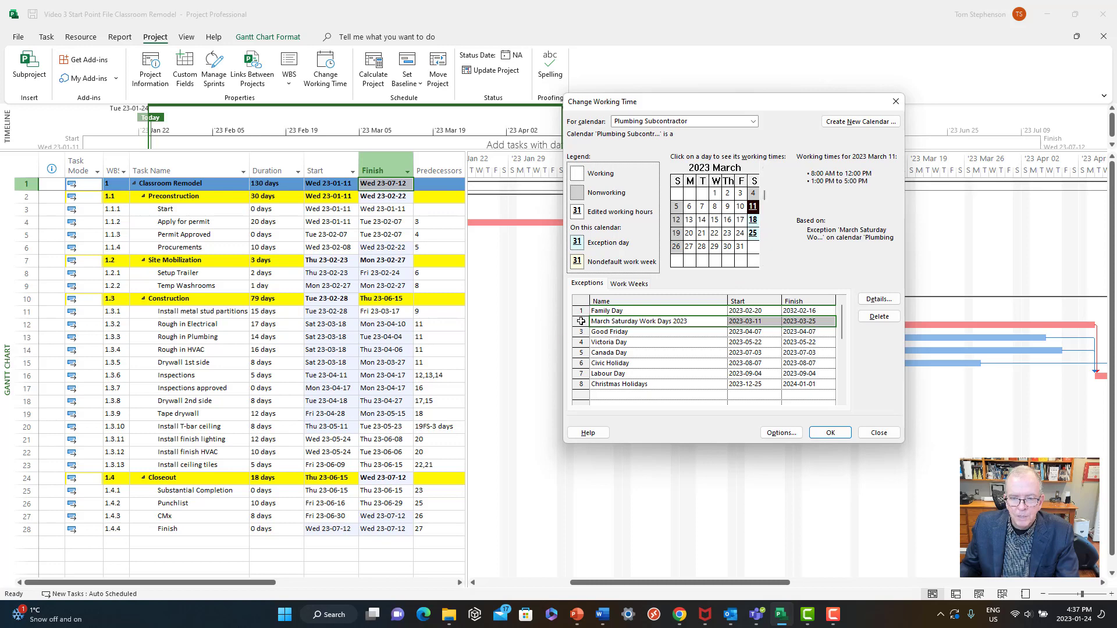
key(Delete)
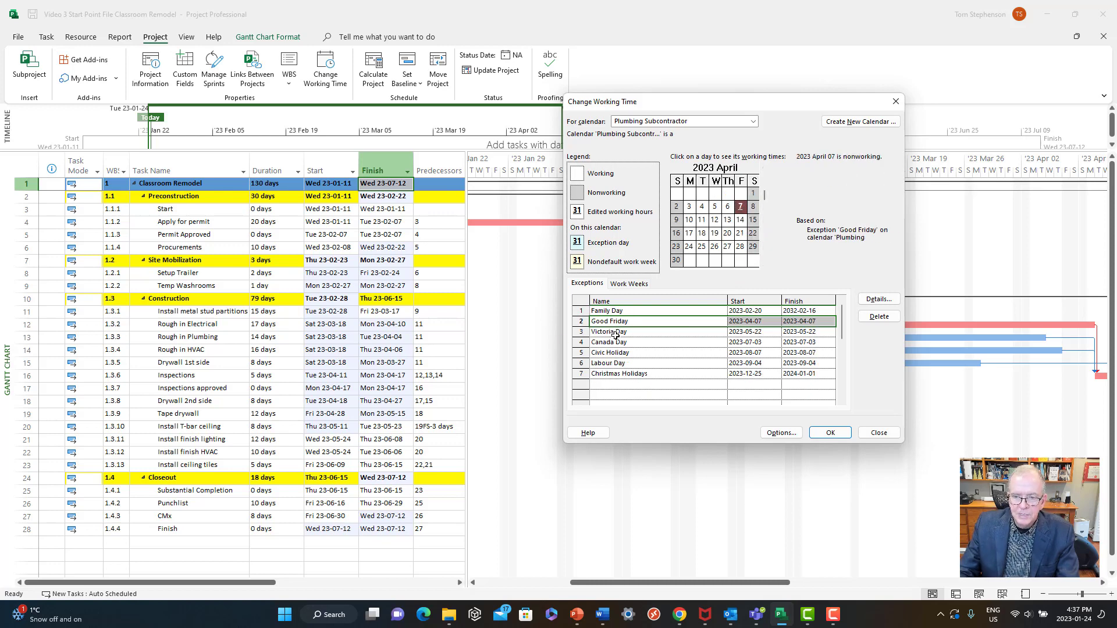
click(716, 233)
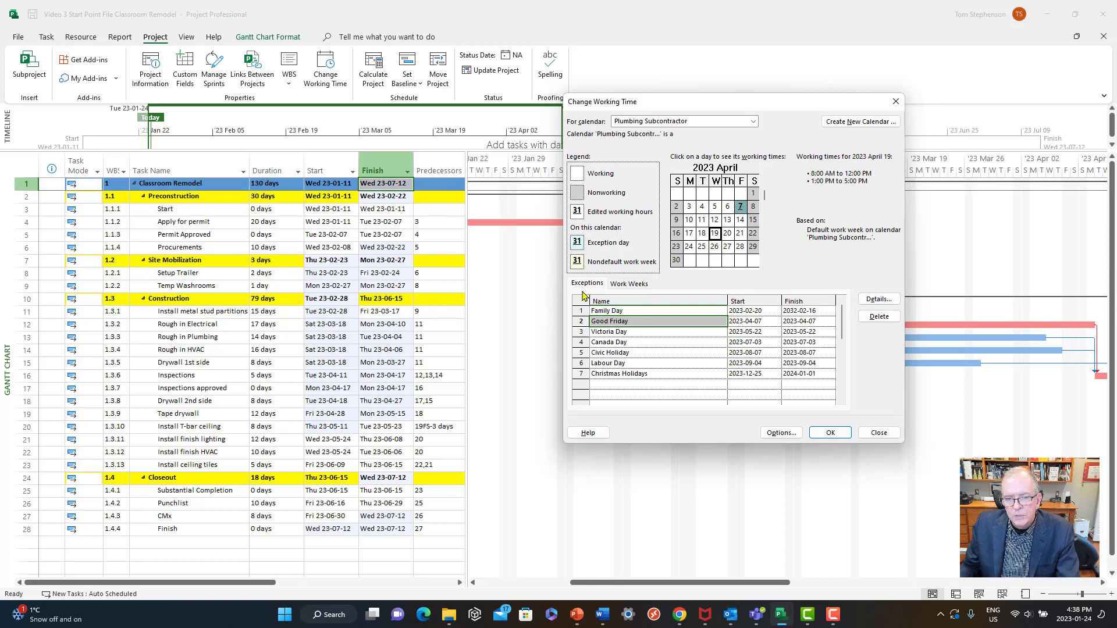
Step: Set Friday to nonworking time in the Plumbing Subcontractor calendar's default work week
click(623, 285)
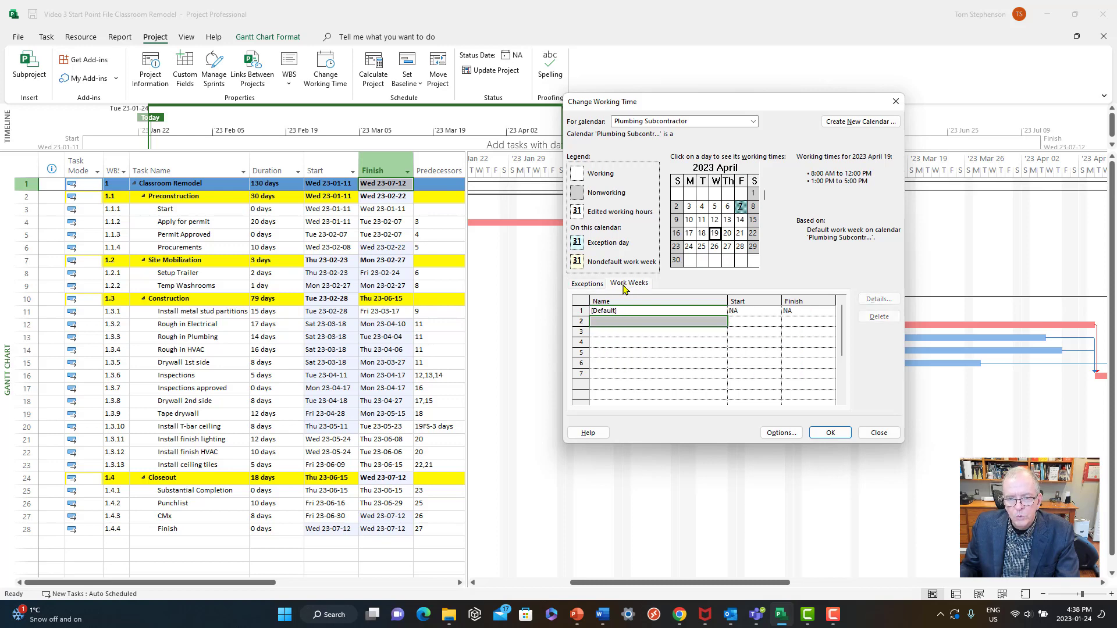
click(628, 309)
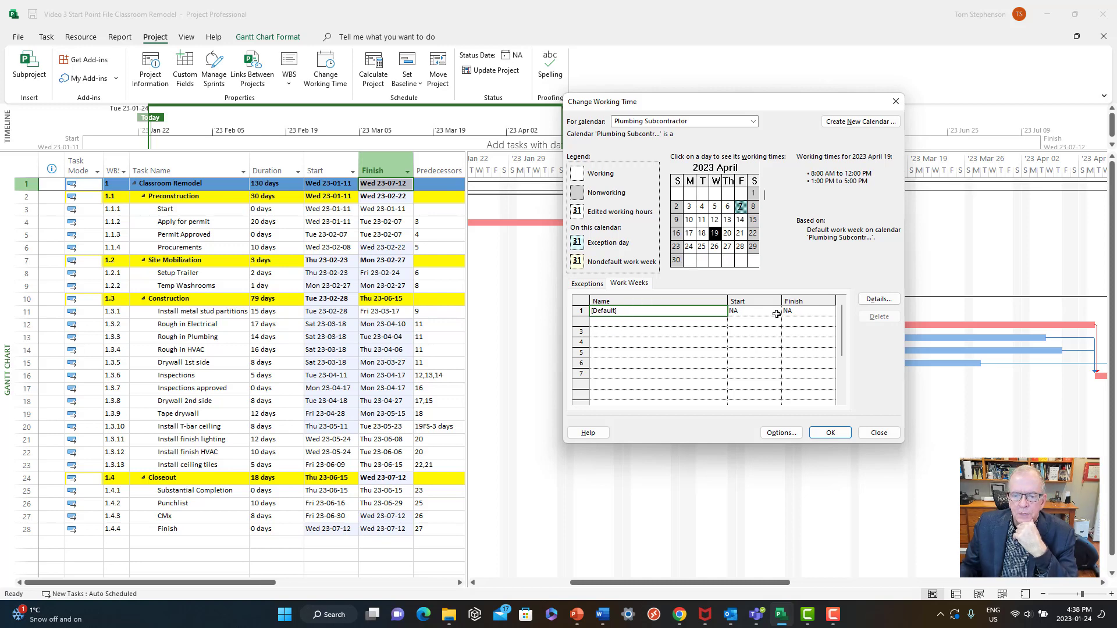
click(879, 298)
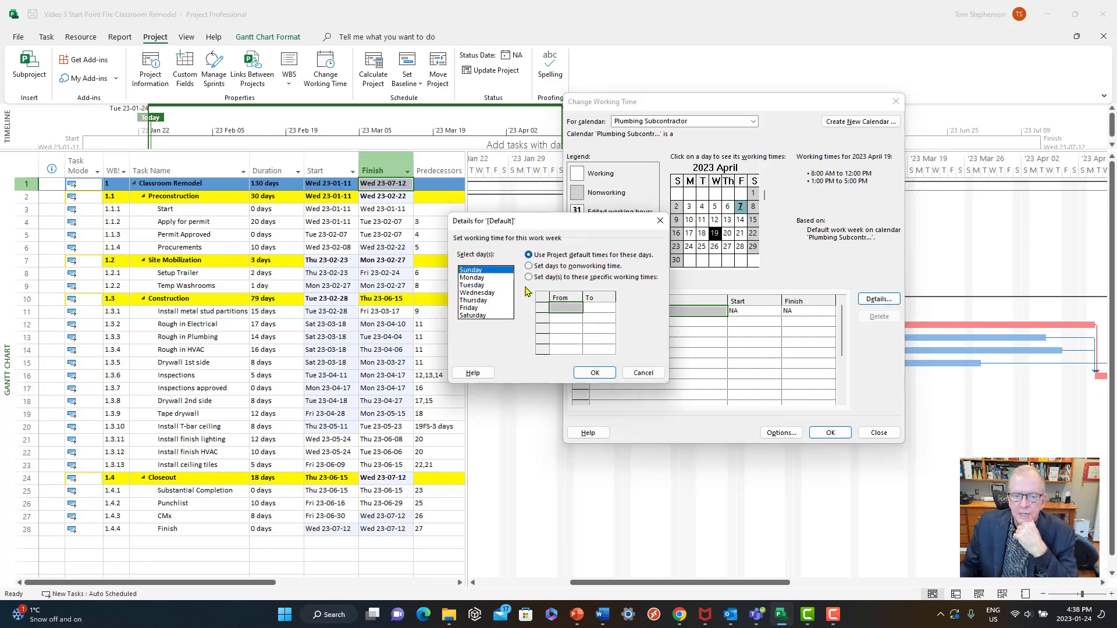
click(478, 277)
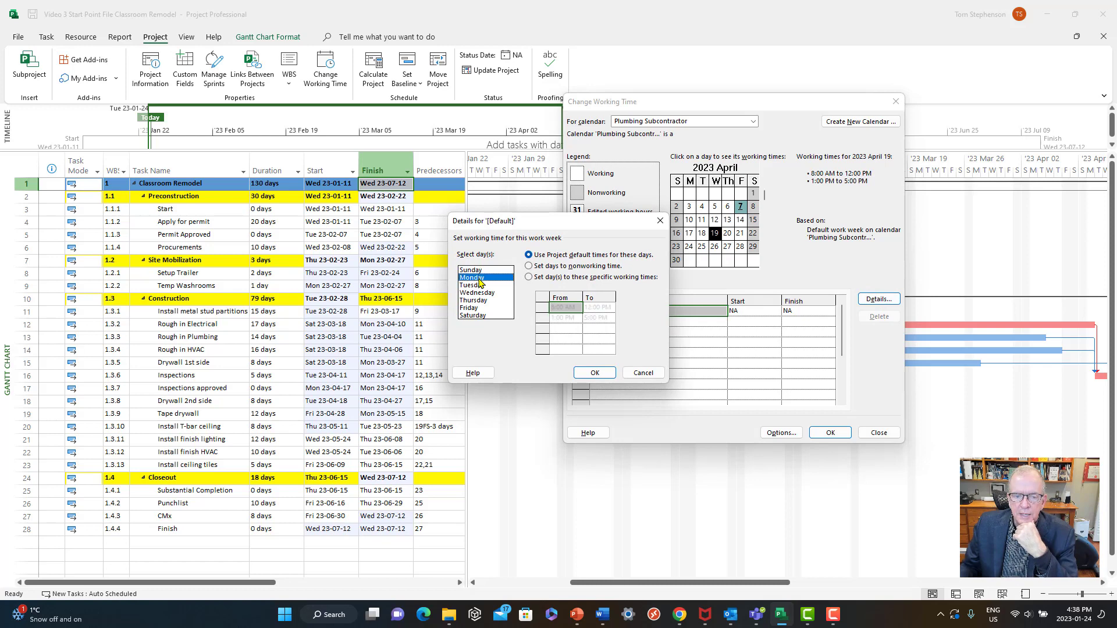
drag(479, 280, 481, 286)
ctrl+click(480, 284)
click(481, 307)
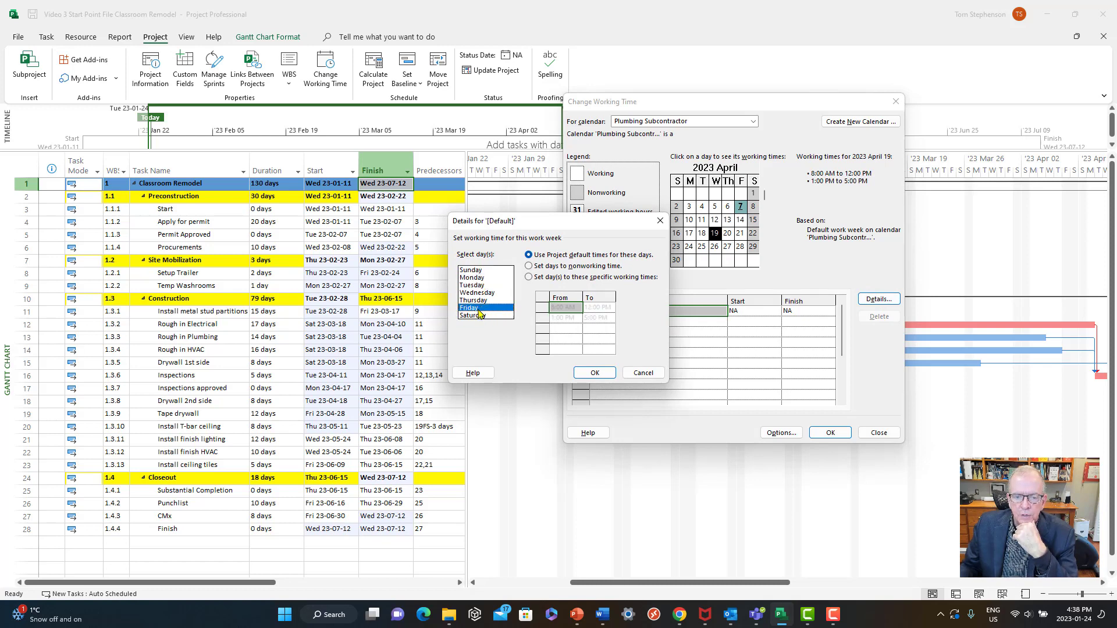
click(529, 266)
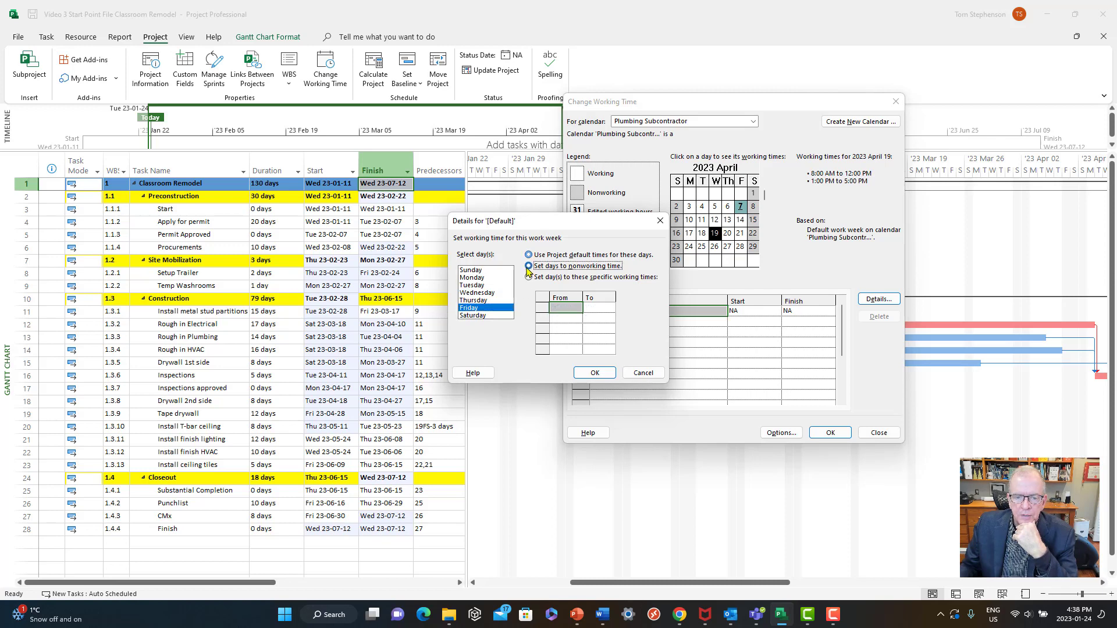
drag(555, 222, 429, 184)
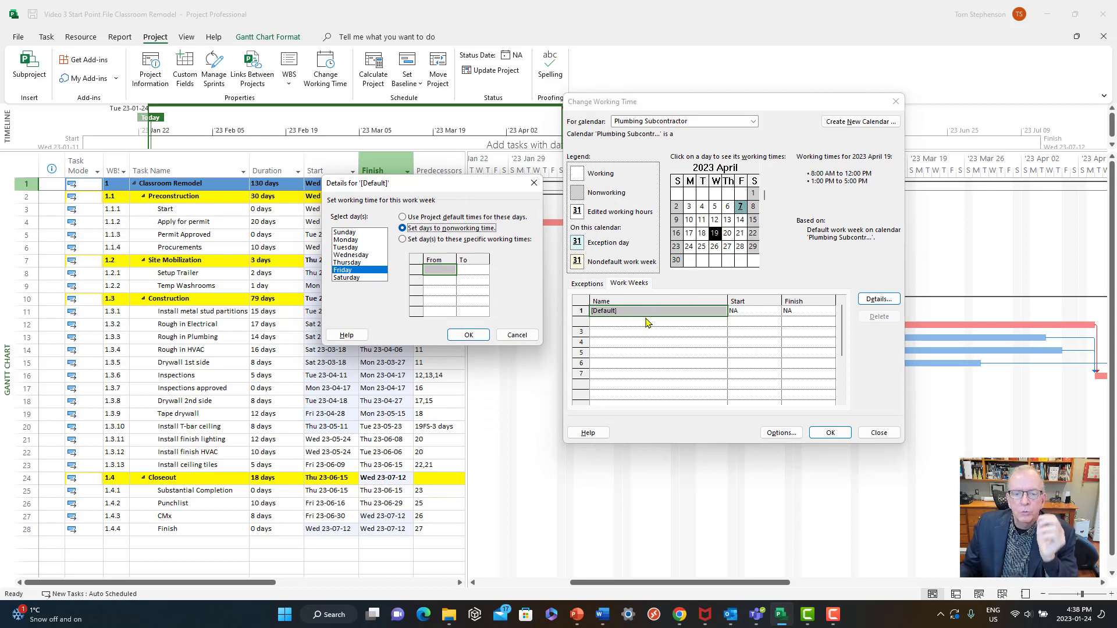
click(466, 336)
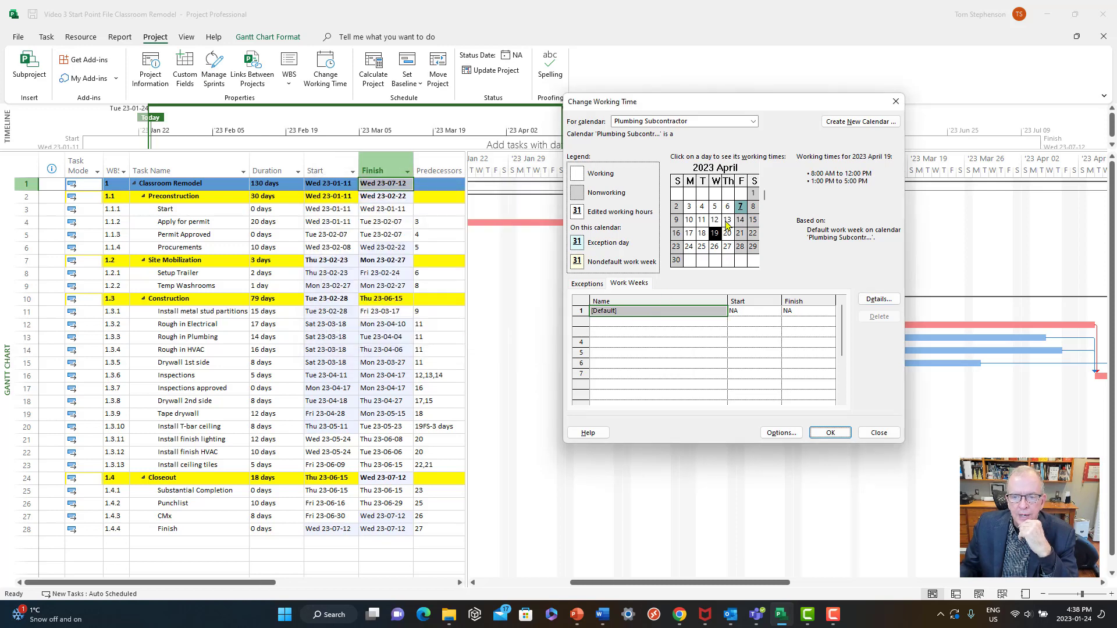
Step: Check the Fridays in May and June 2023 and save the Plumbing Subcontractor calendar changes
click(764, 266)
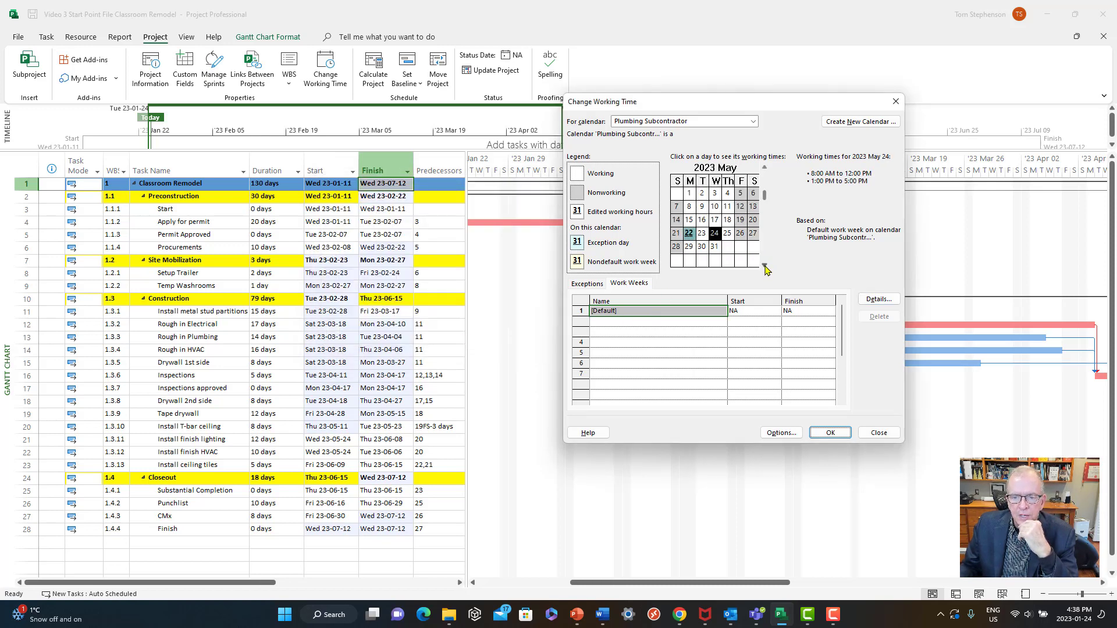
click(764, 265)
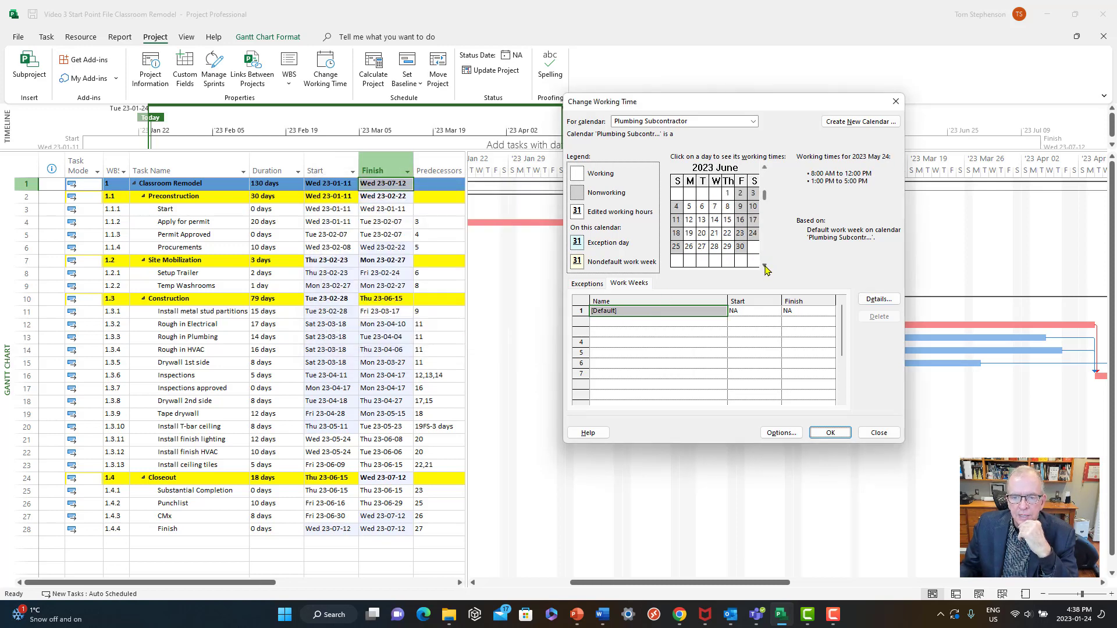
click(765, 168)
click(683, 338)
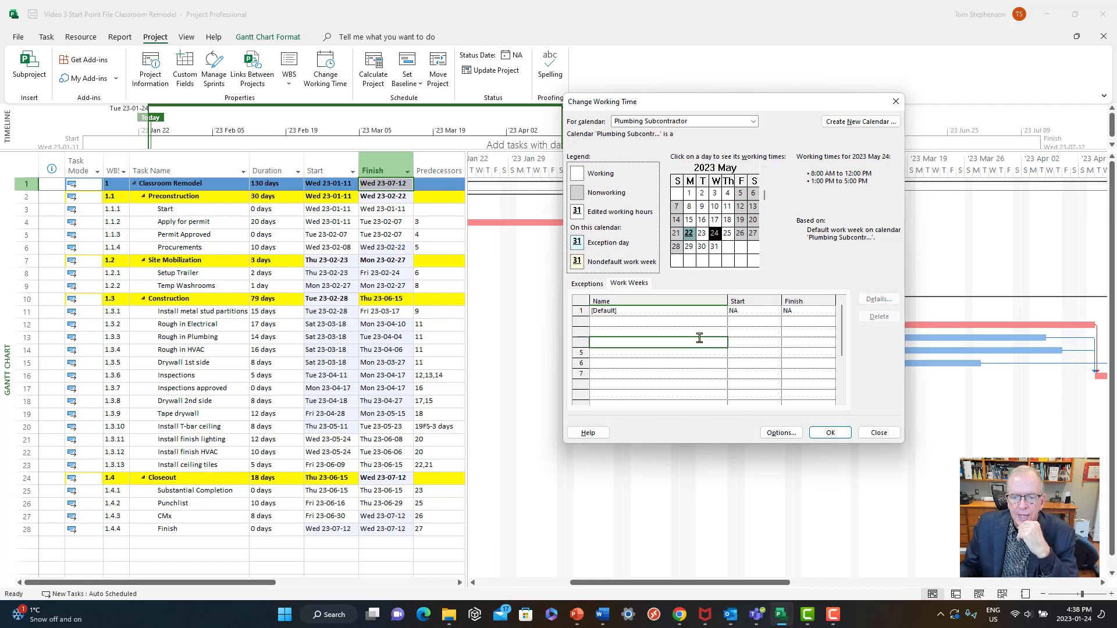
click(821, 434)
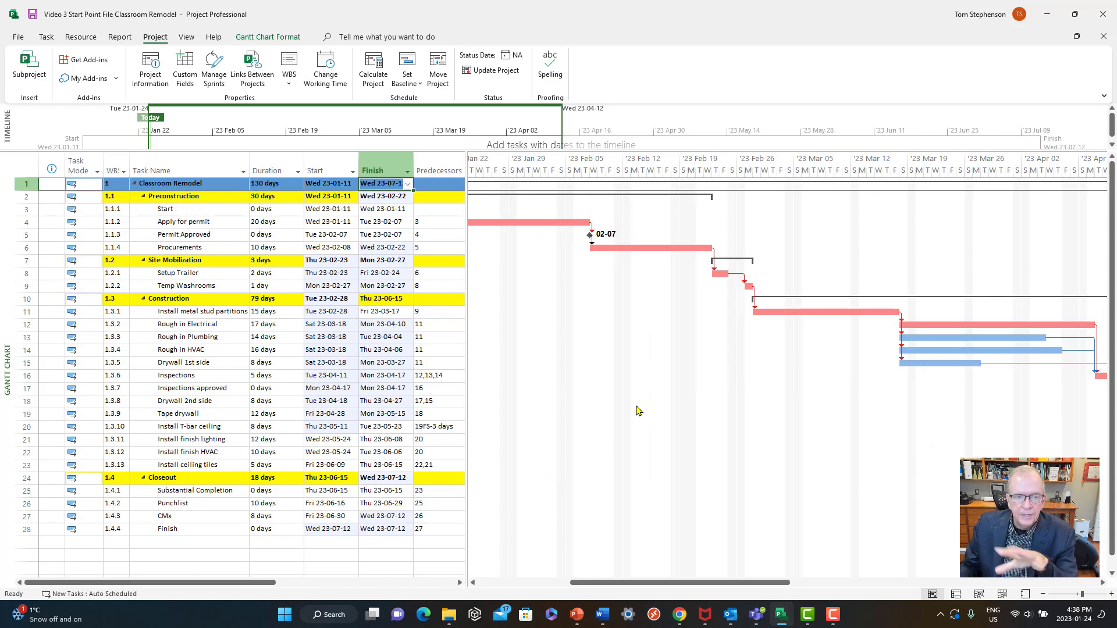
Step: Widen the timeline's visible range in both directions so the Gantt chart covers the whole project from January to mid-July 2023
click(229, 410)
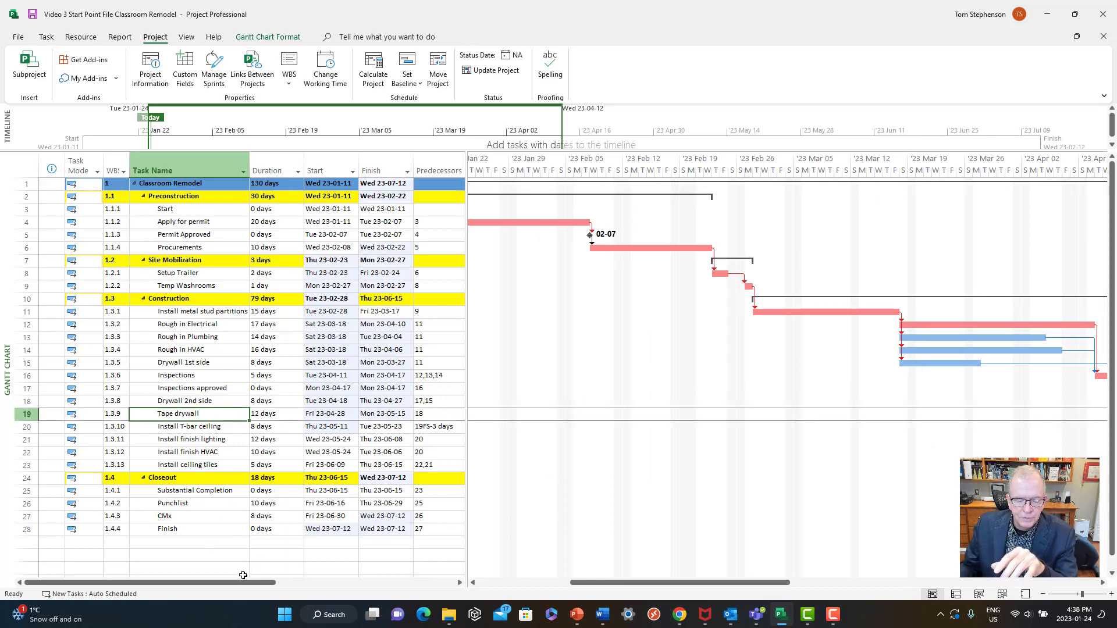
click(213, 542)
key(Return)
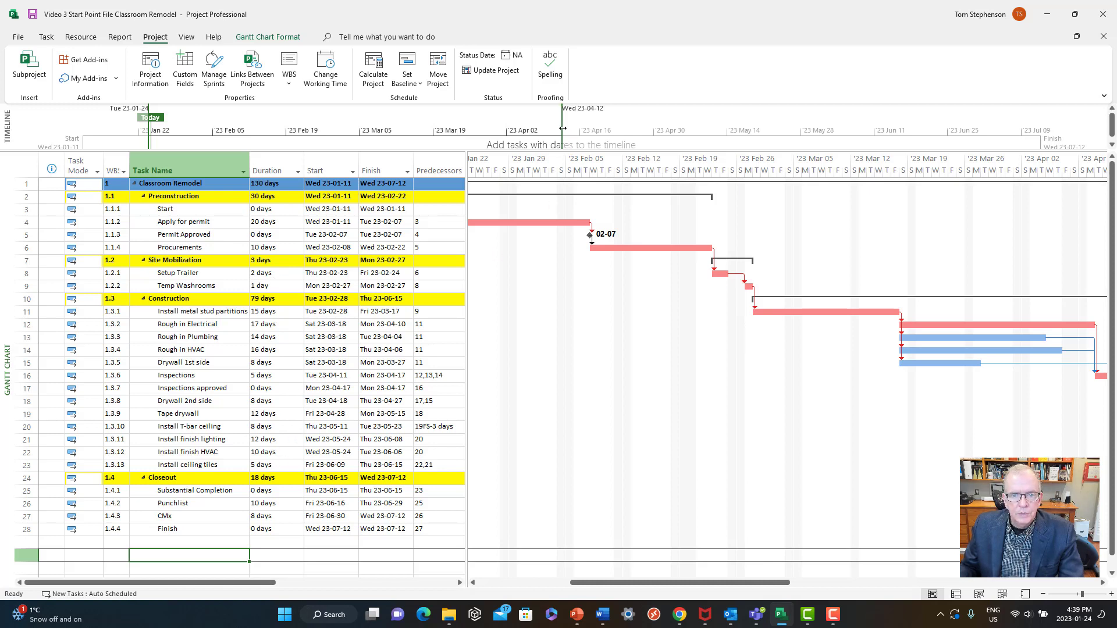
drag(562, 125, 1092, 119)
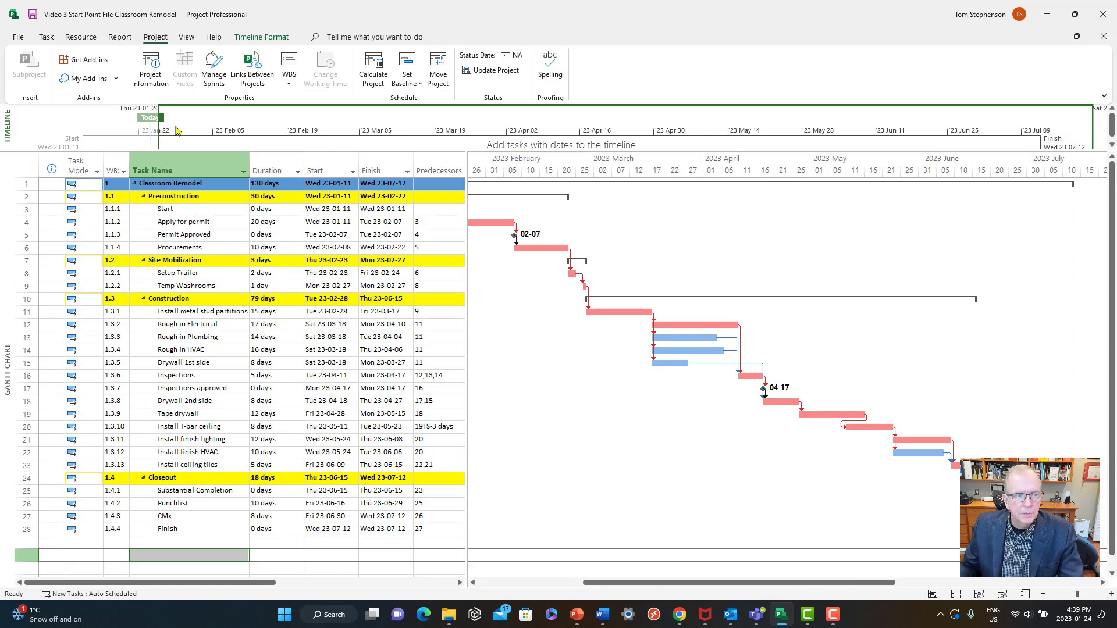
drag(140, 139, 38, 141)
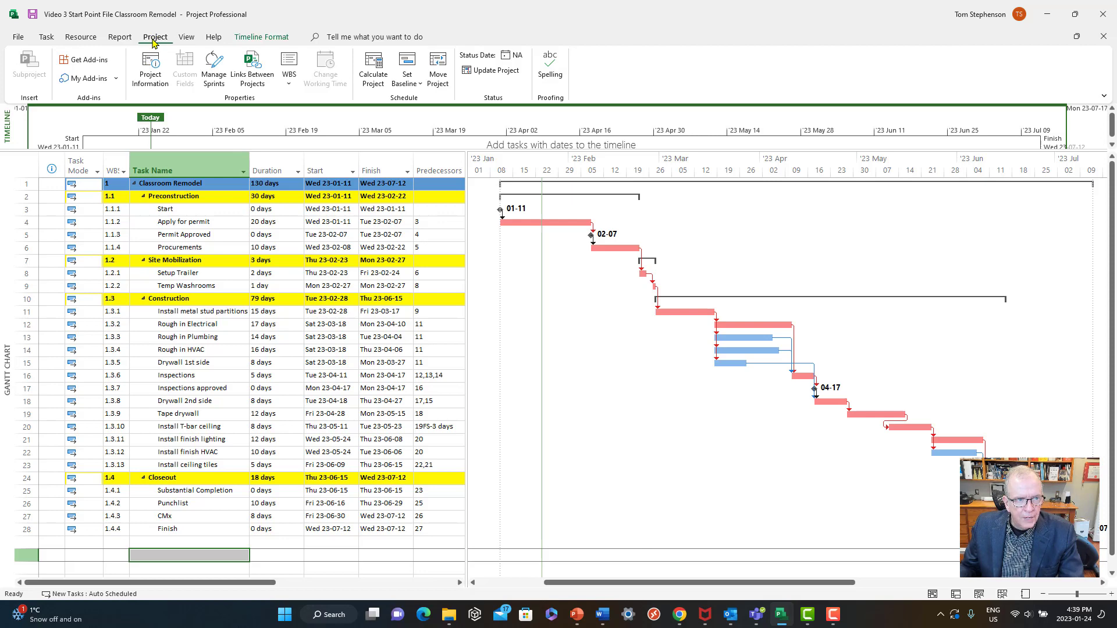
Step: Confirm Standard as the calendar for the whole project in the project information
click(150, 74)
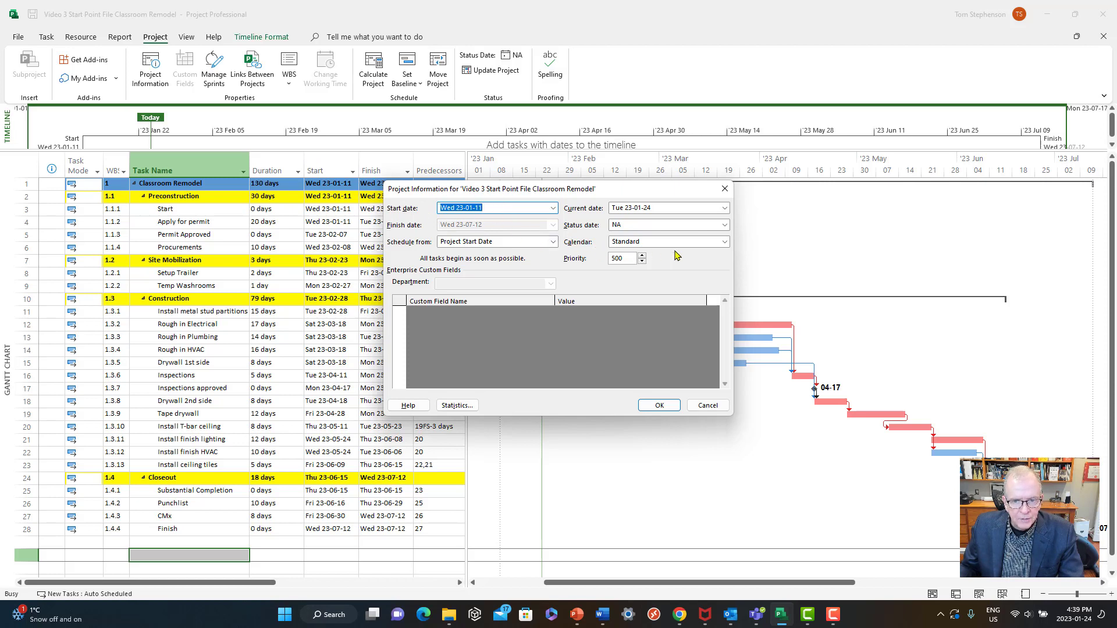
click(725, 242)
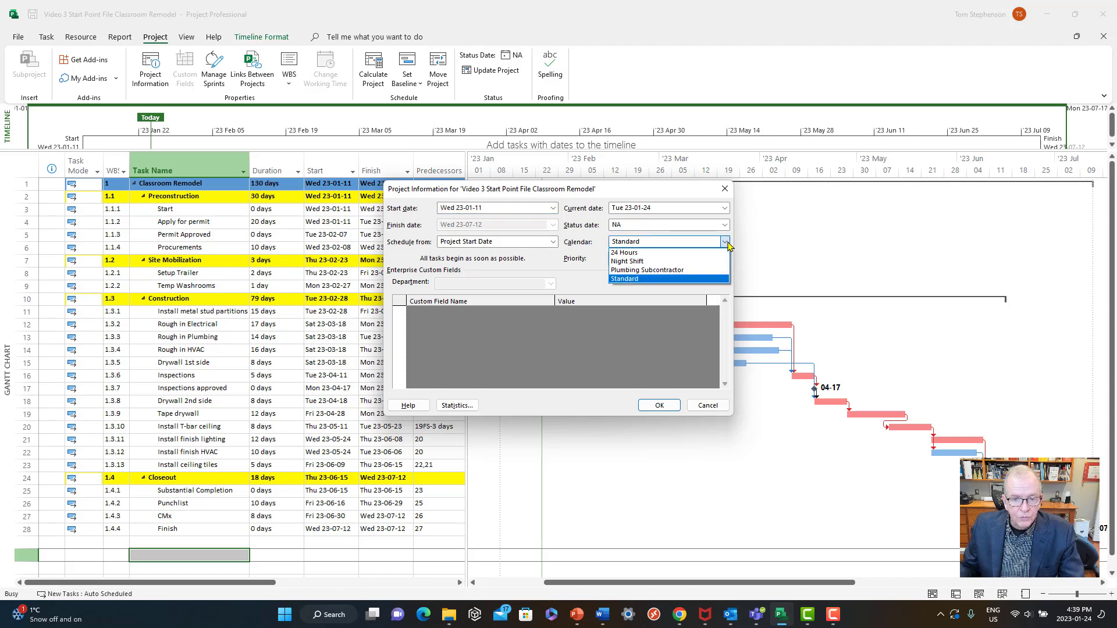
click(687, 281)
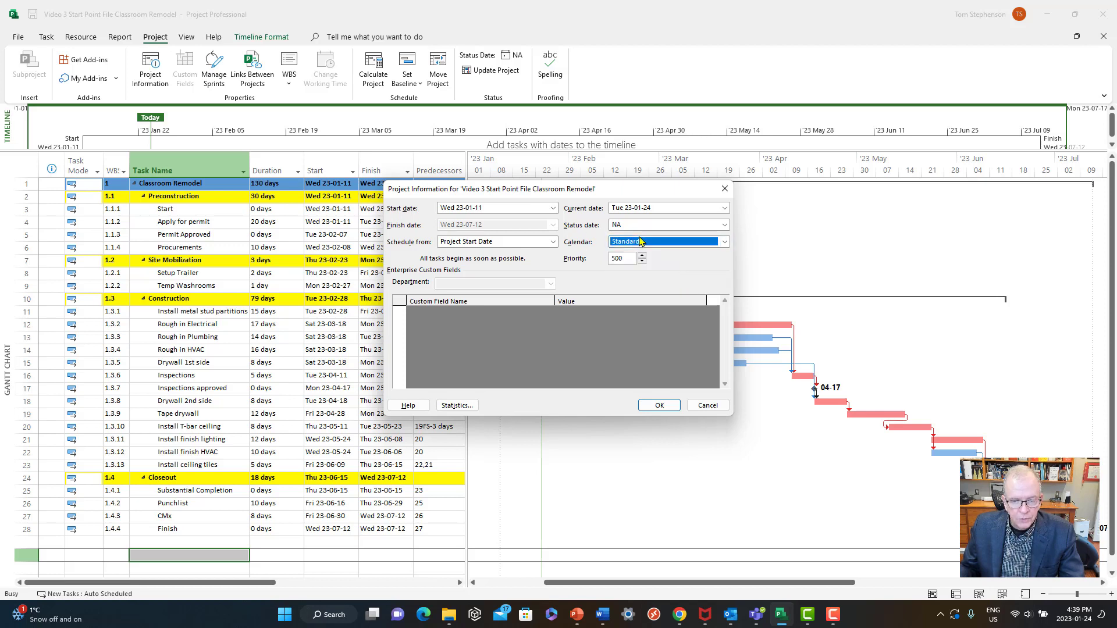
click(661, 406)
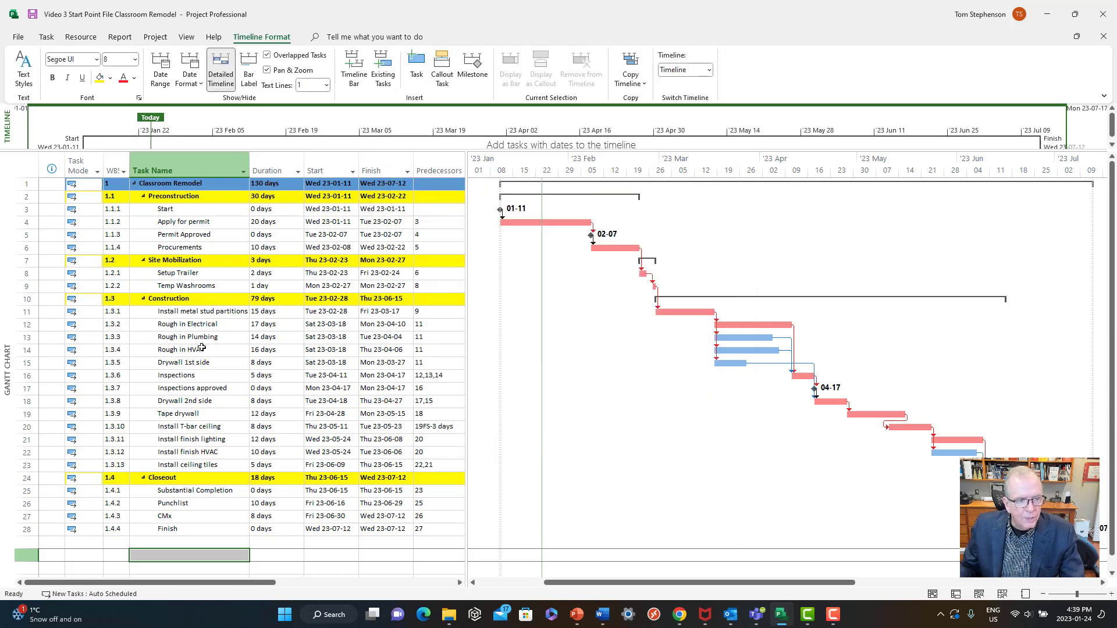
Step: Assign the Plumbing Subcontractor calendar to the Rough in Plumbing task in its advanced task information
click(232, 338)
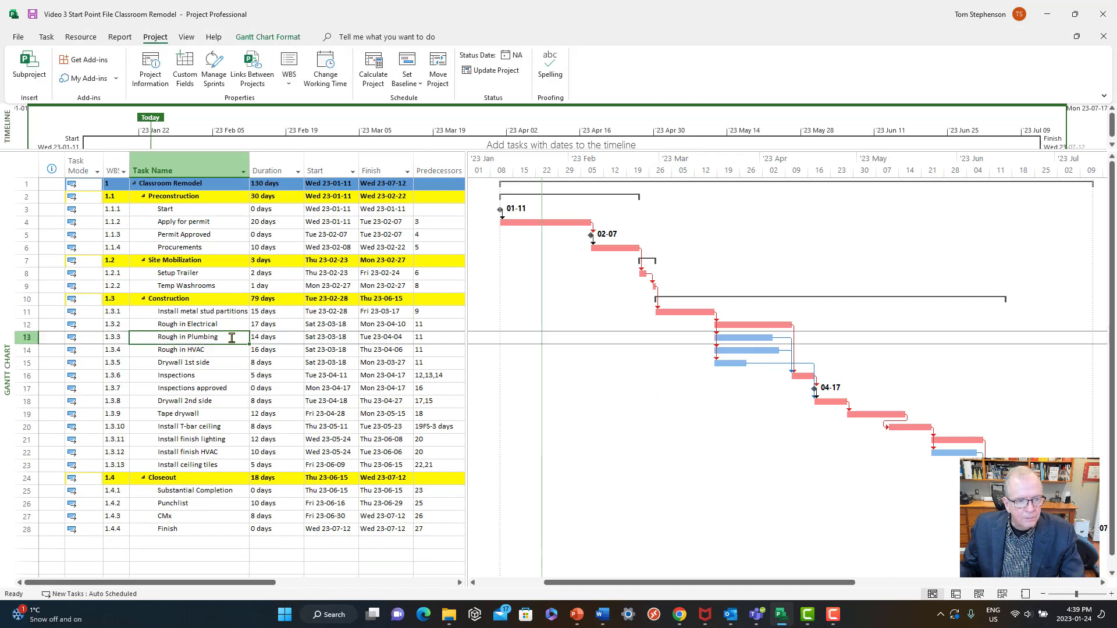
double_click(193, 336)
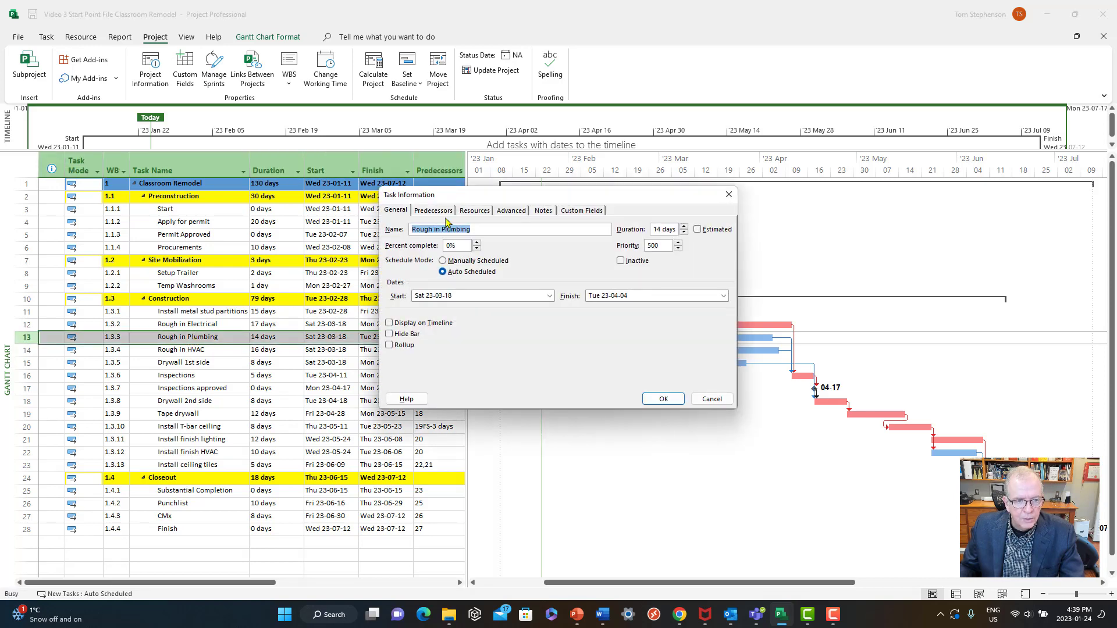
drag(482, 202, 380, 63)
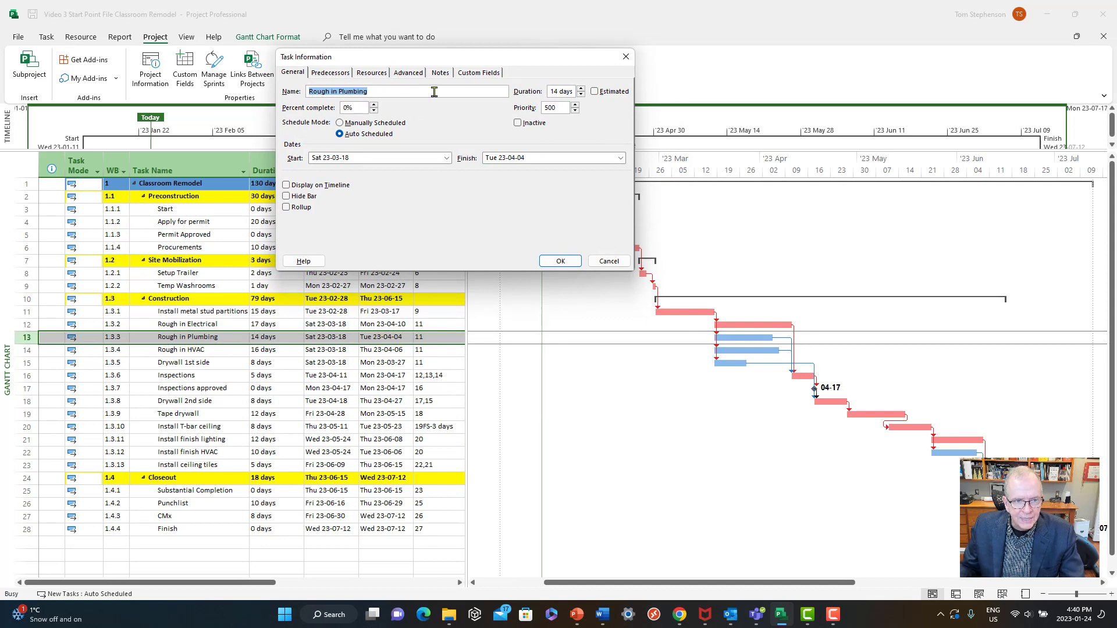
click(408, 75)
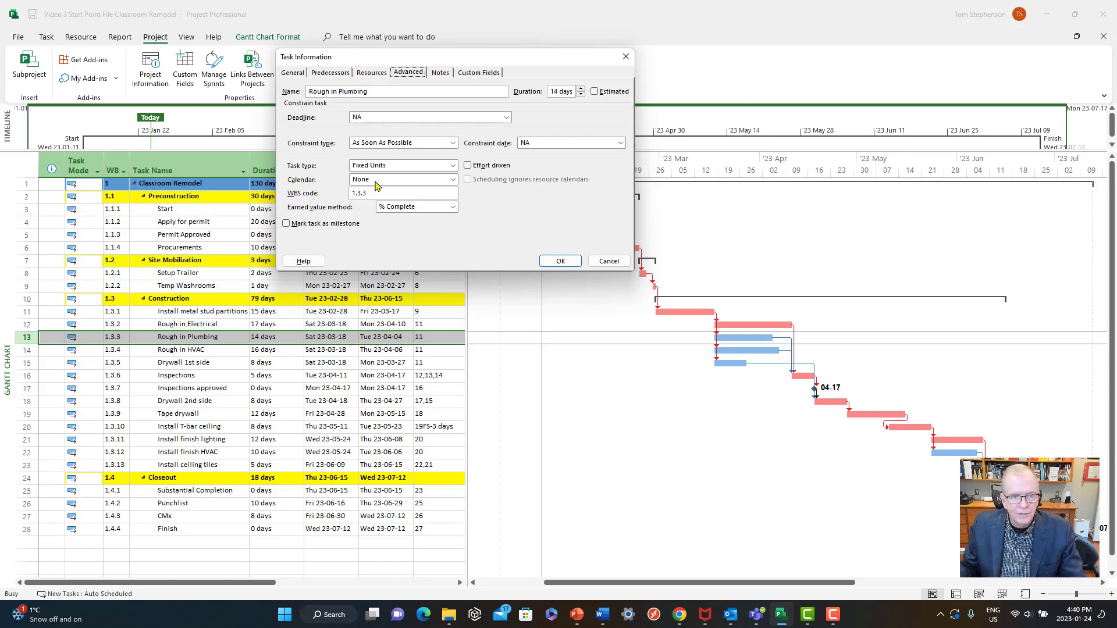
click(454, 180)
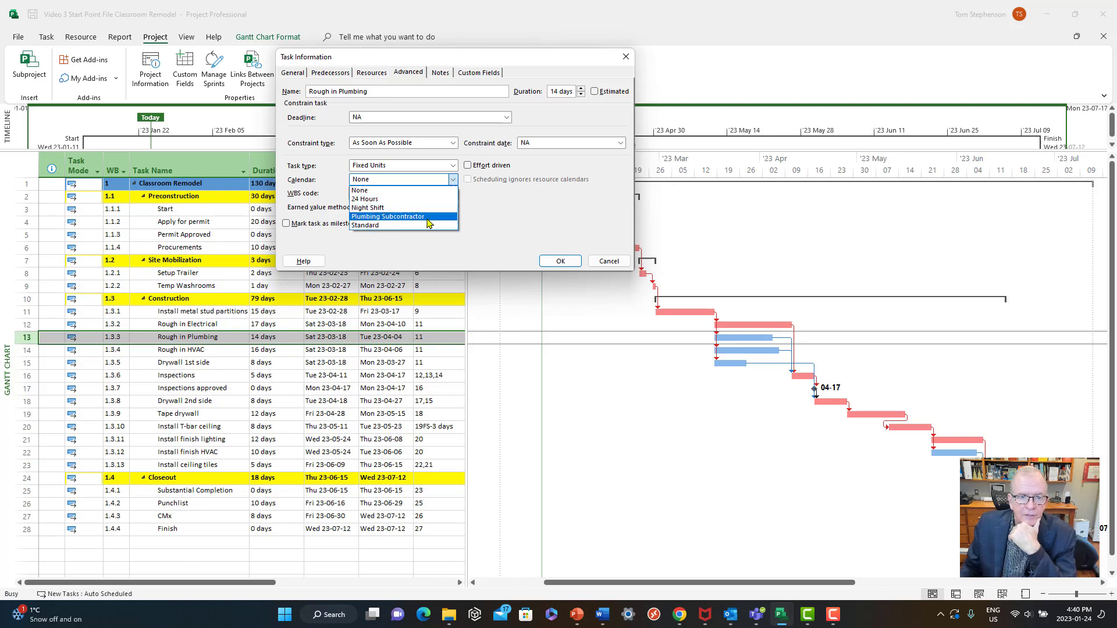
click(428, 217)
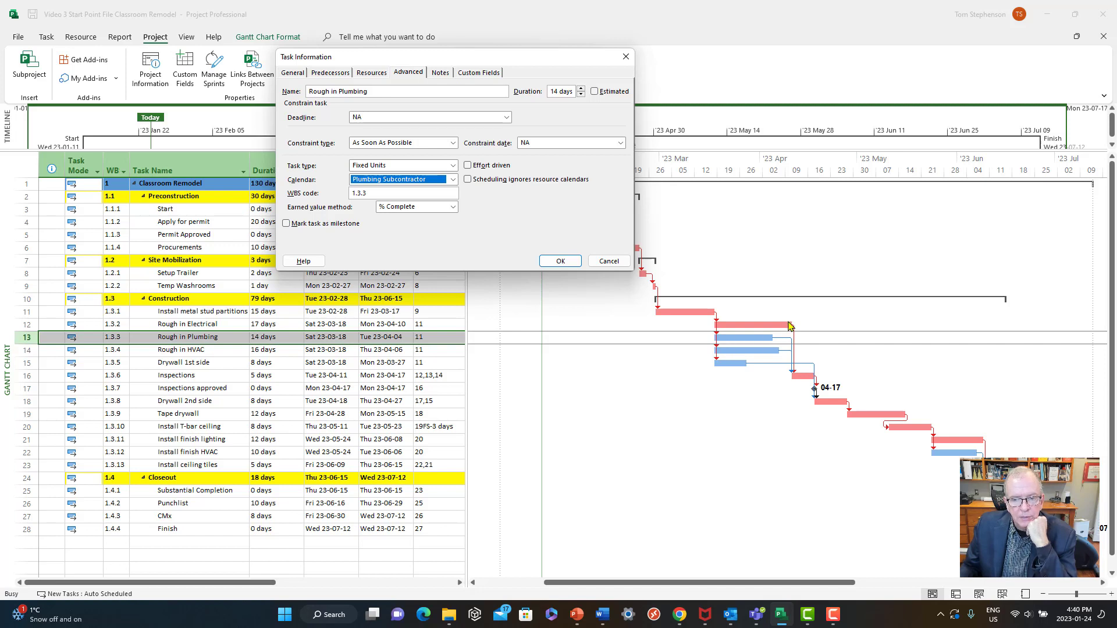
click(561, 265)
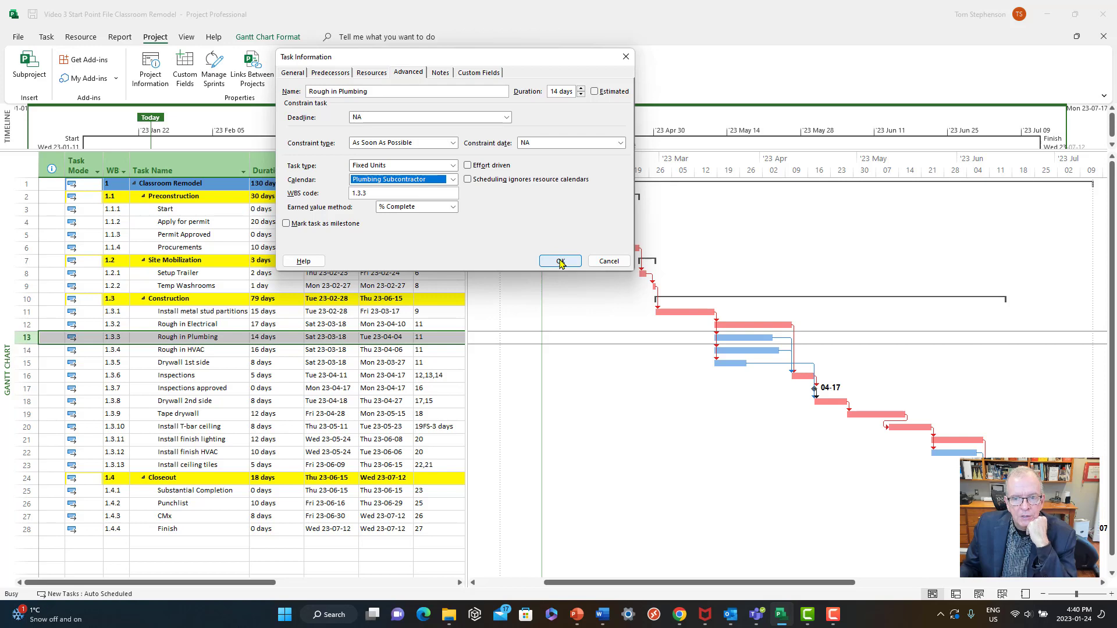
click(561, 262)
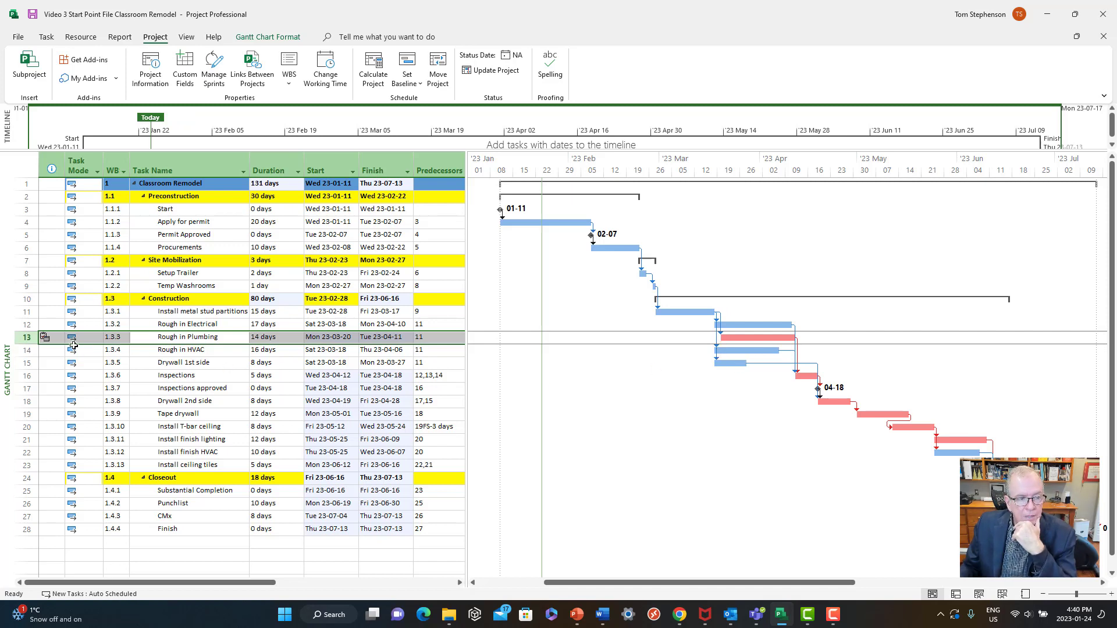
click(56, 348)
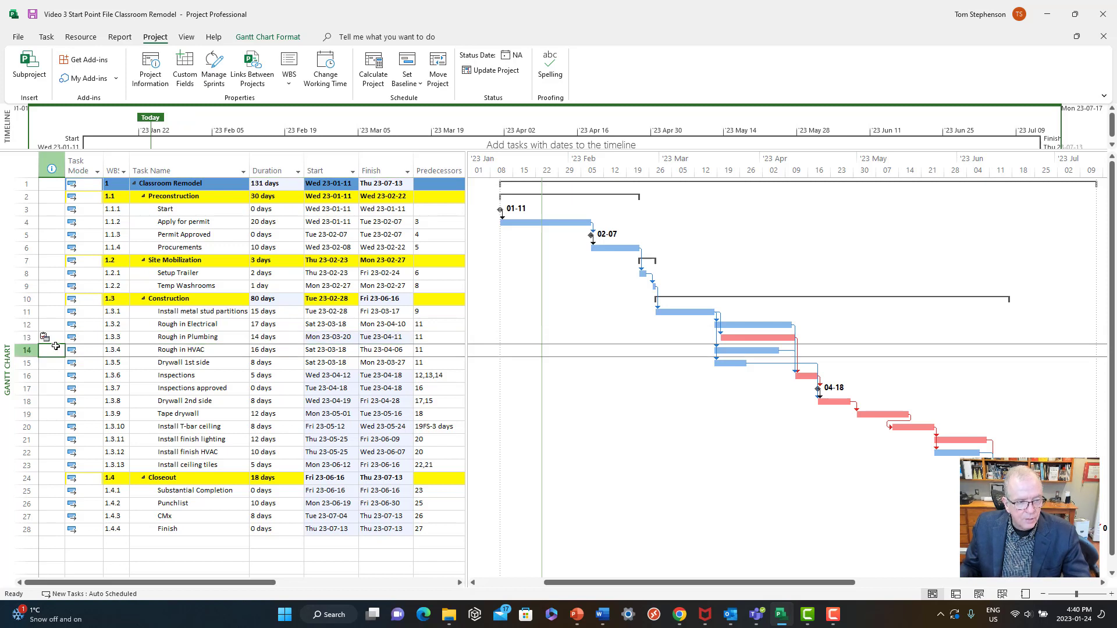
mouse_move(45, 338)
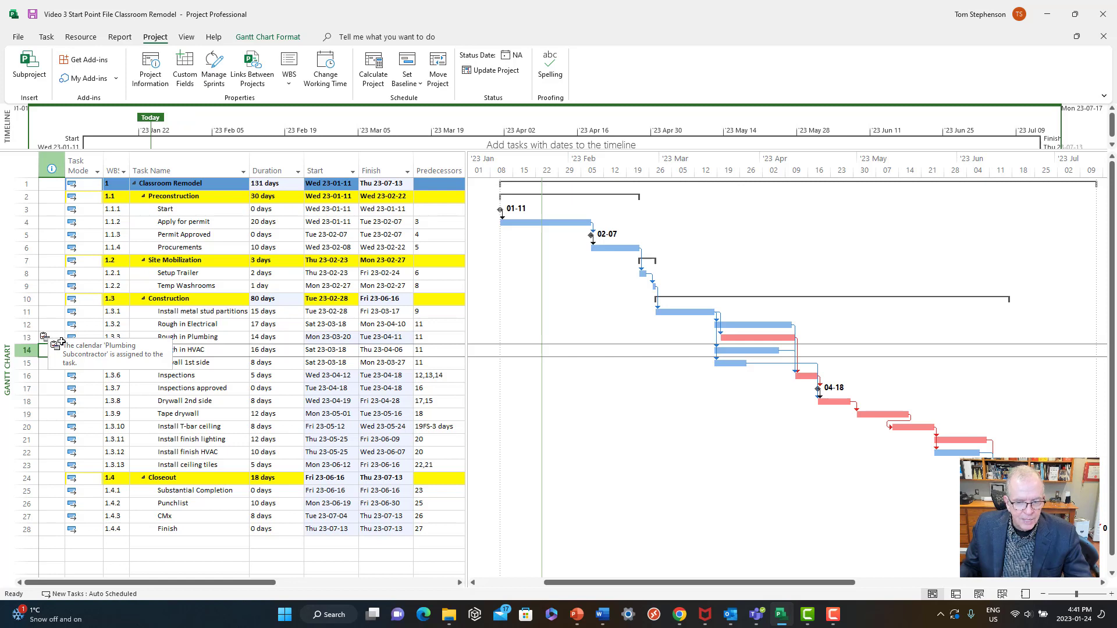
click(221, 342)
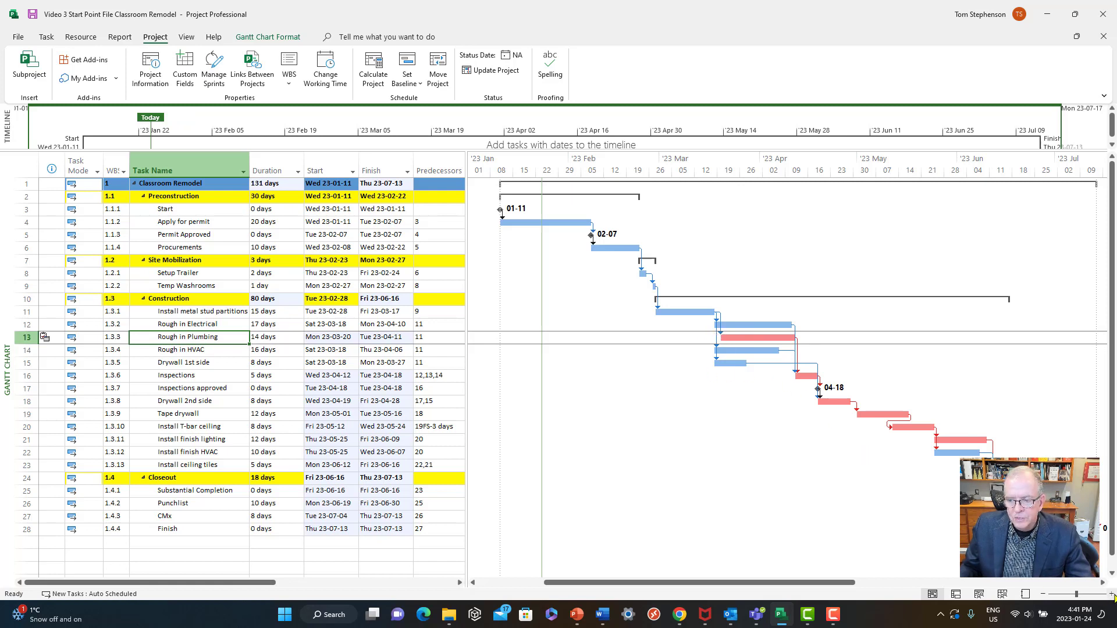
click(1111, 597)
click(1112, 597)
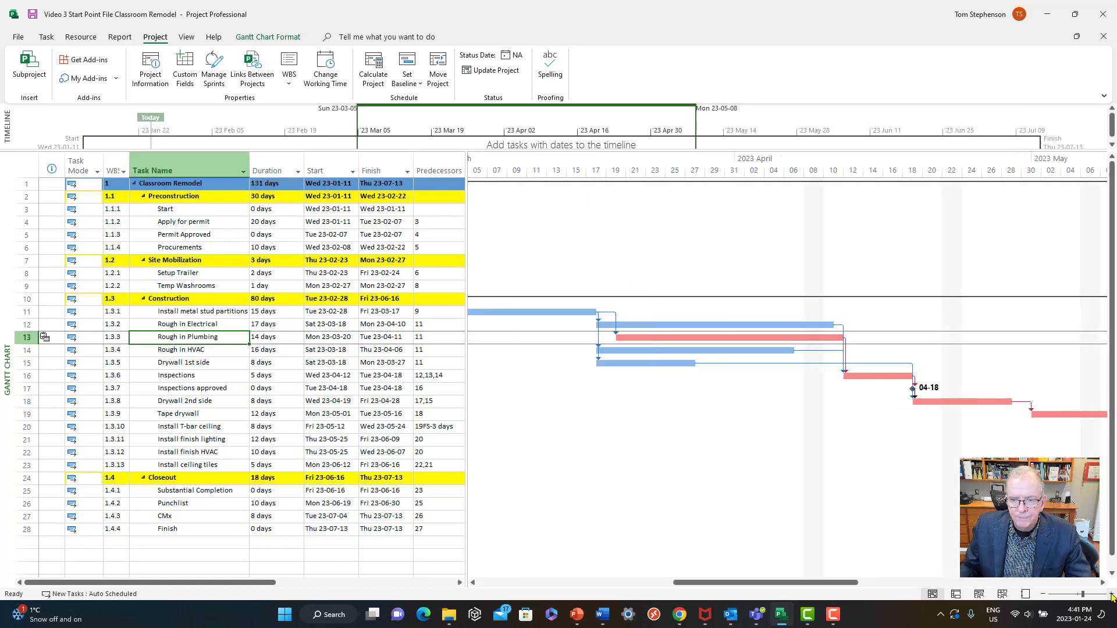
click(1112, 597)
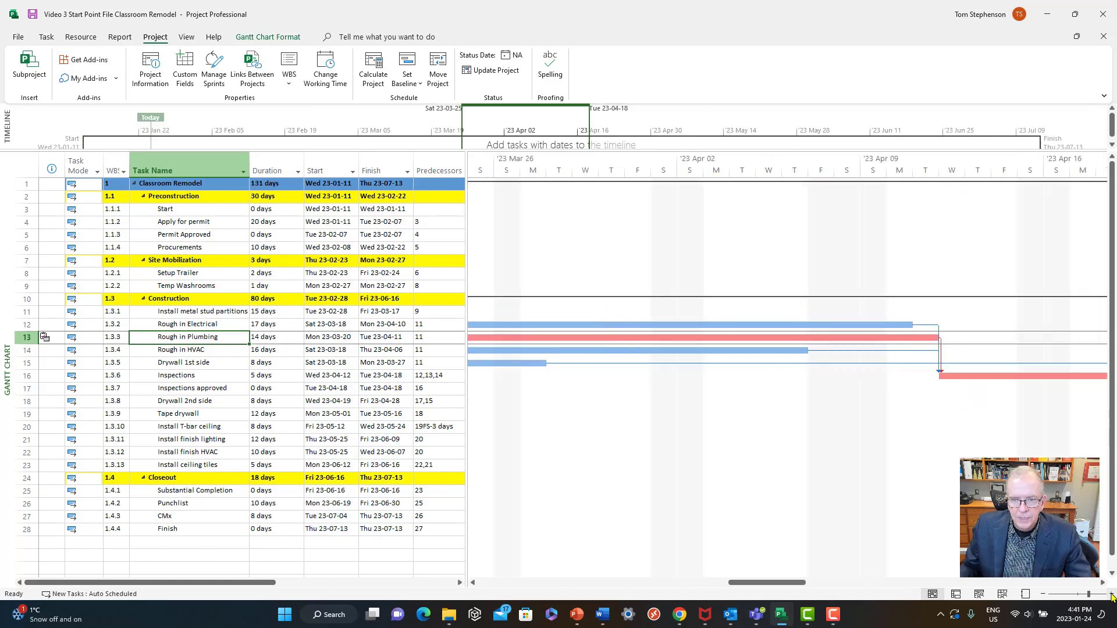
drag(780, 583, 754, 585)
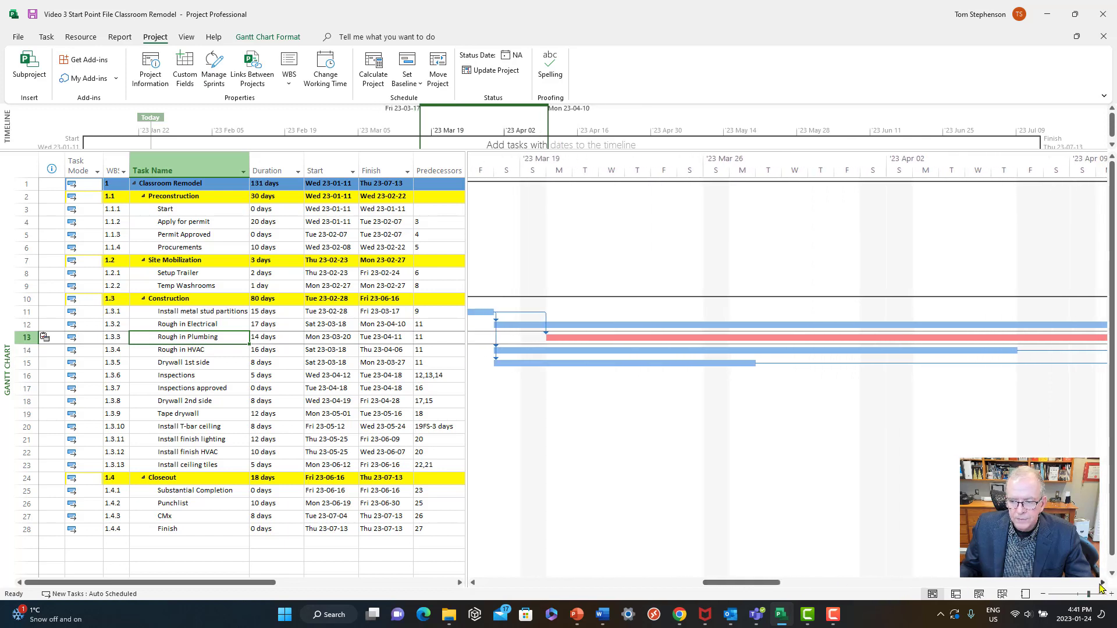
click(1102, 583)
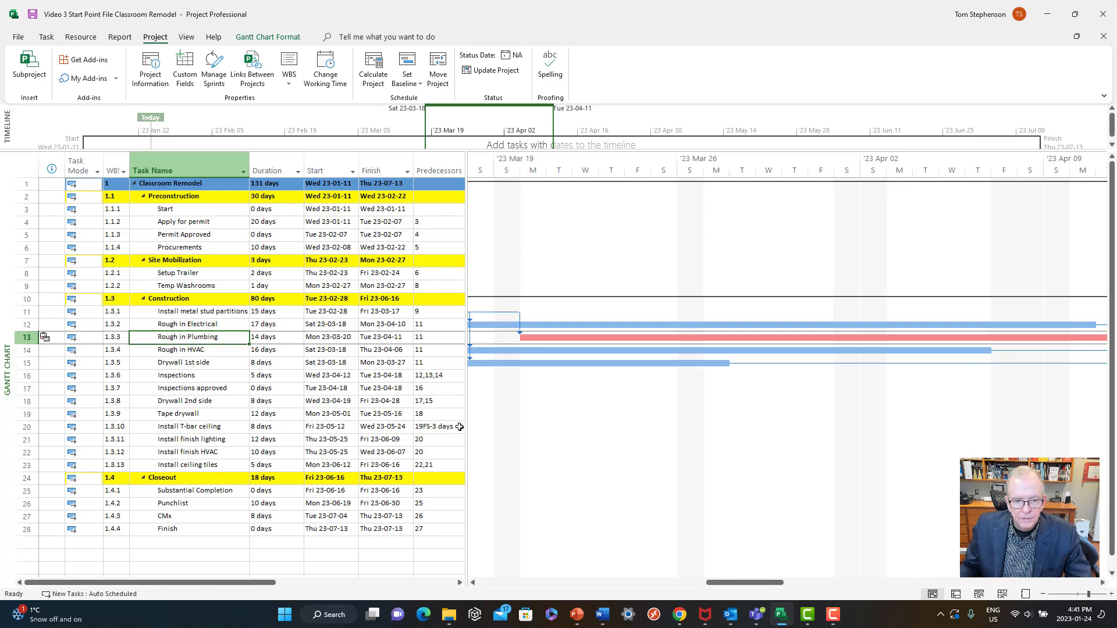
drag(465, 426, 357, 426)
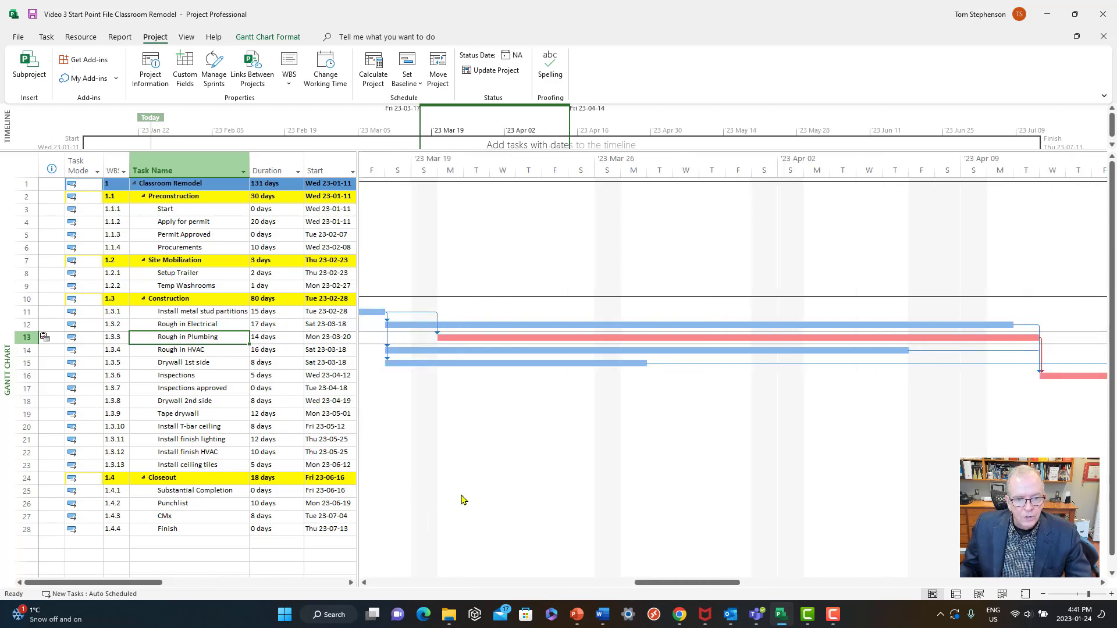
Step: Compare the durations and daily bars of Rough in Plumbing and Rough in Electrical, and inspect the task indicators
click(287, 340)
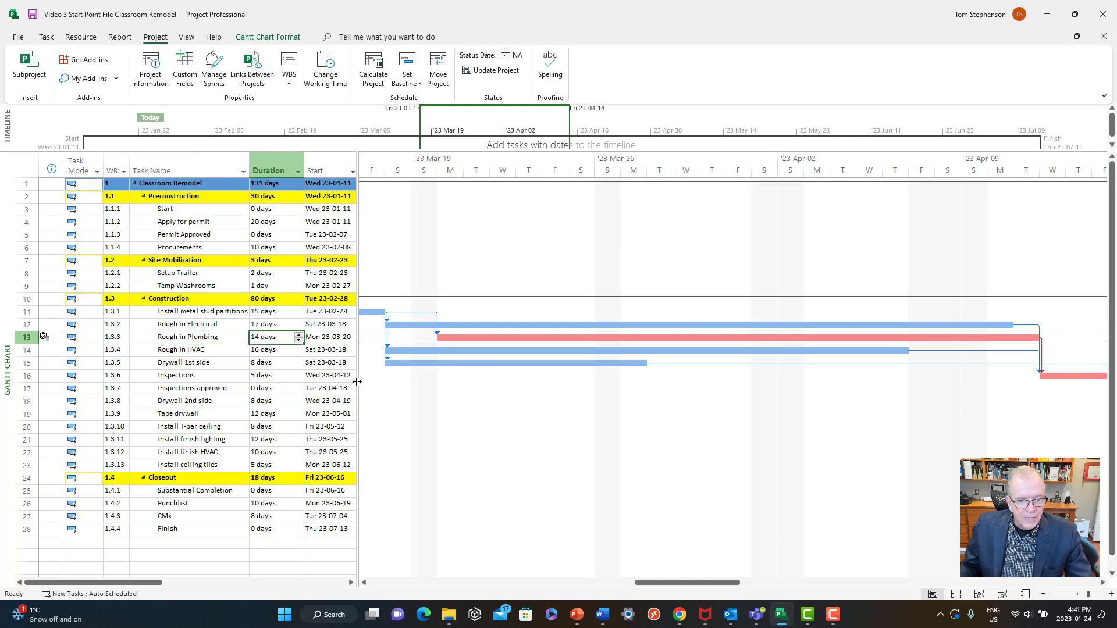
click(270, 323)
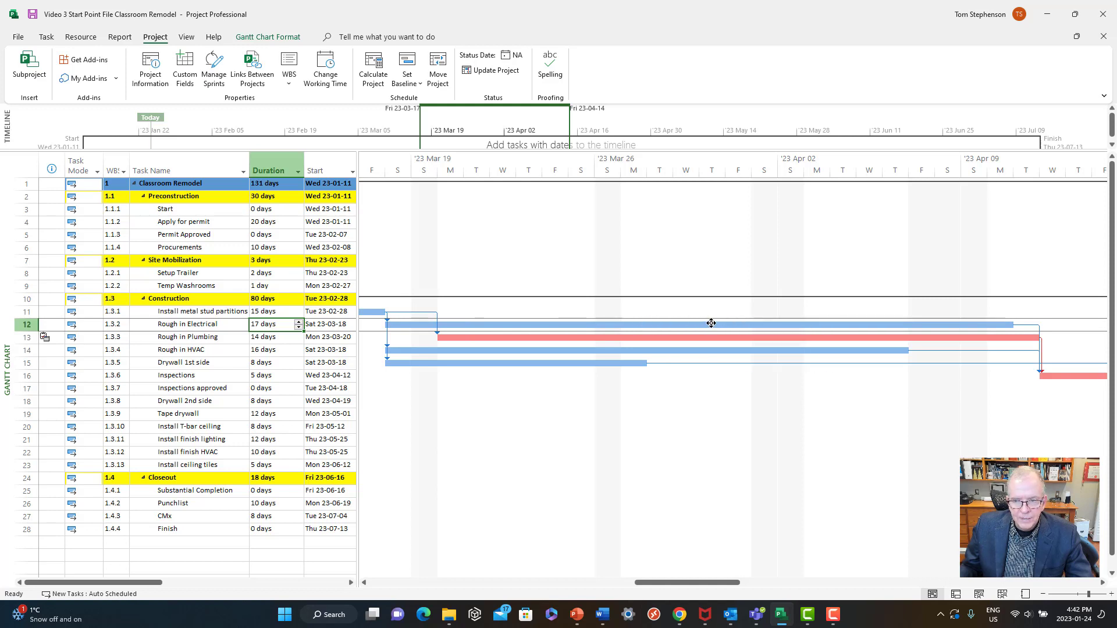
scroll(823, 296, down, 1)
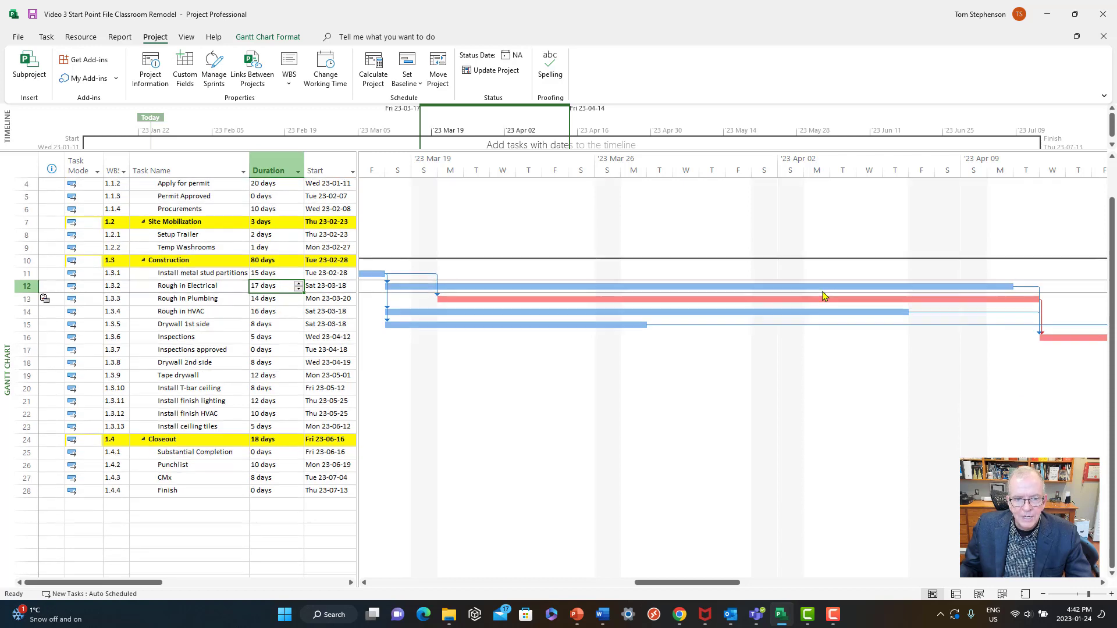
scroll(823, 297, down, 2)
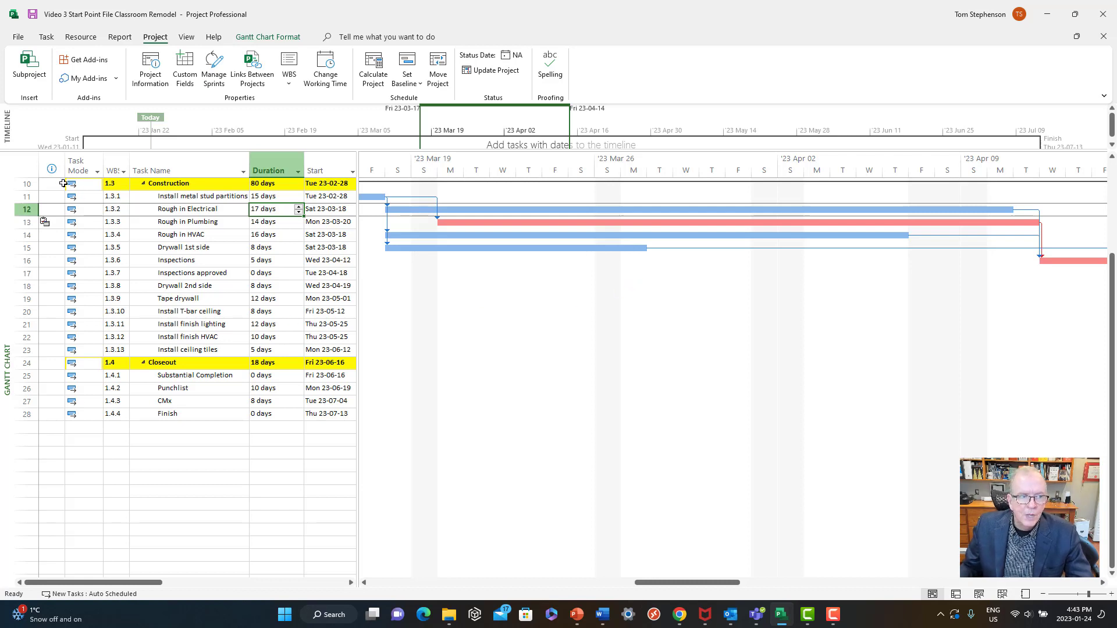
click(50, 167)
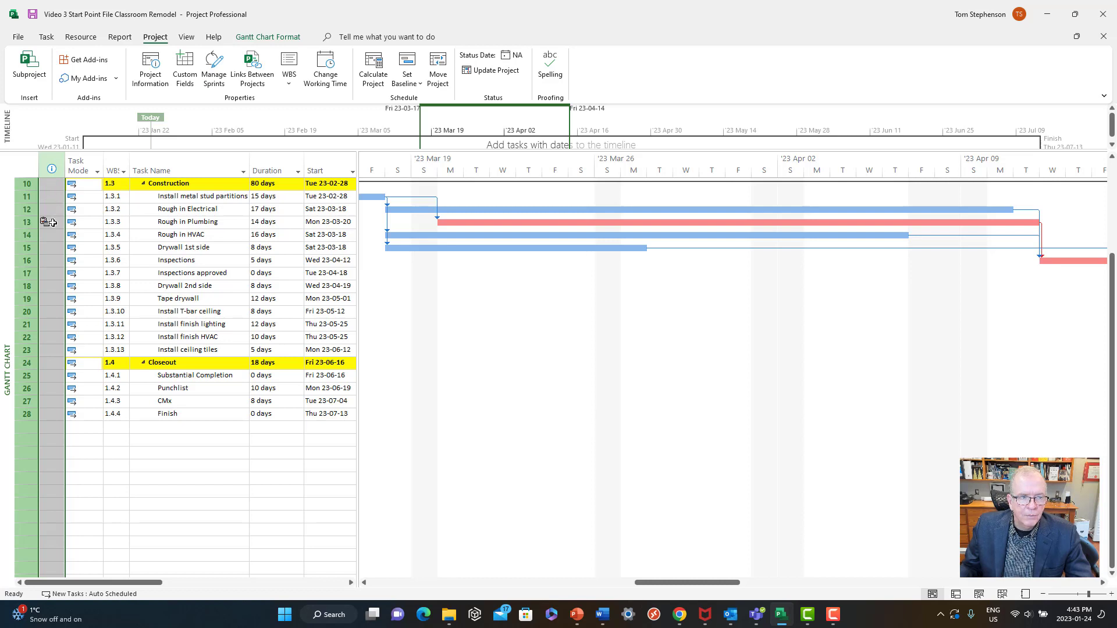
mouse_move(50, 225)
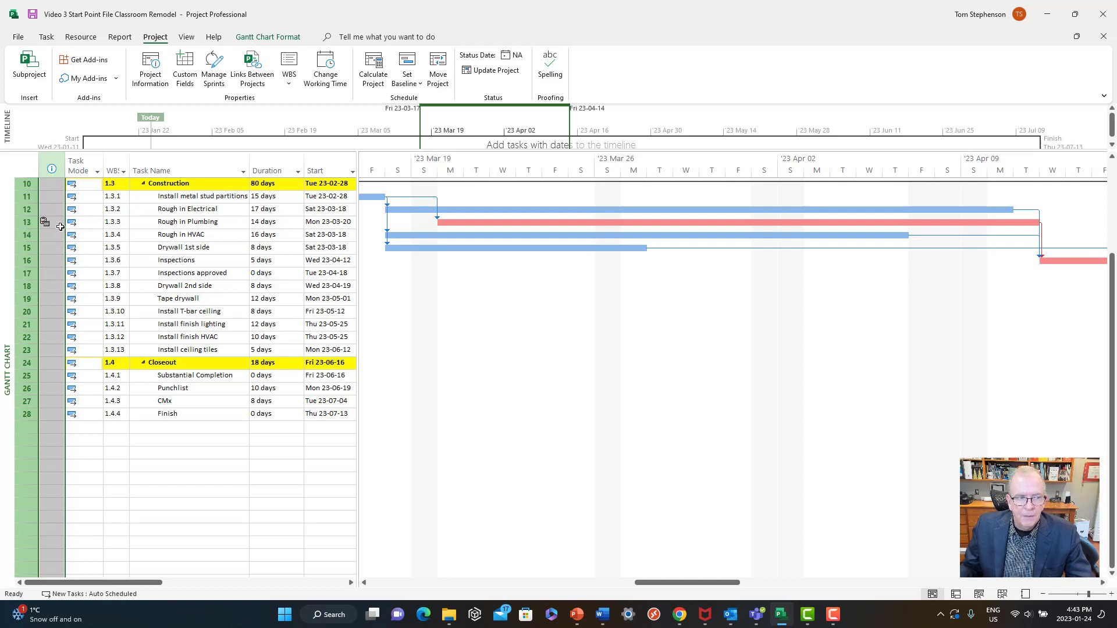
Step: Add the note "Special Calendar" to the Rough in Plumbing task in its task information
click(160, 222)
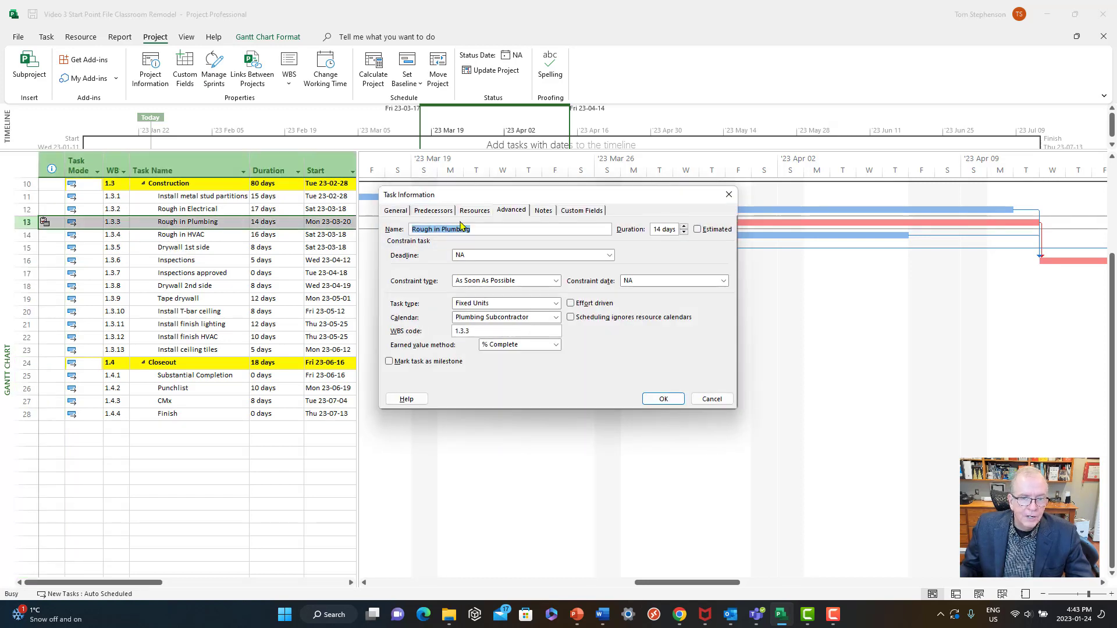
click(547, 216)
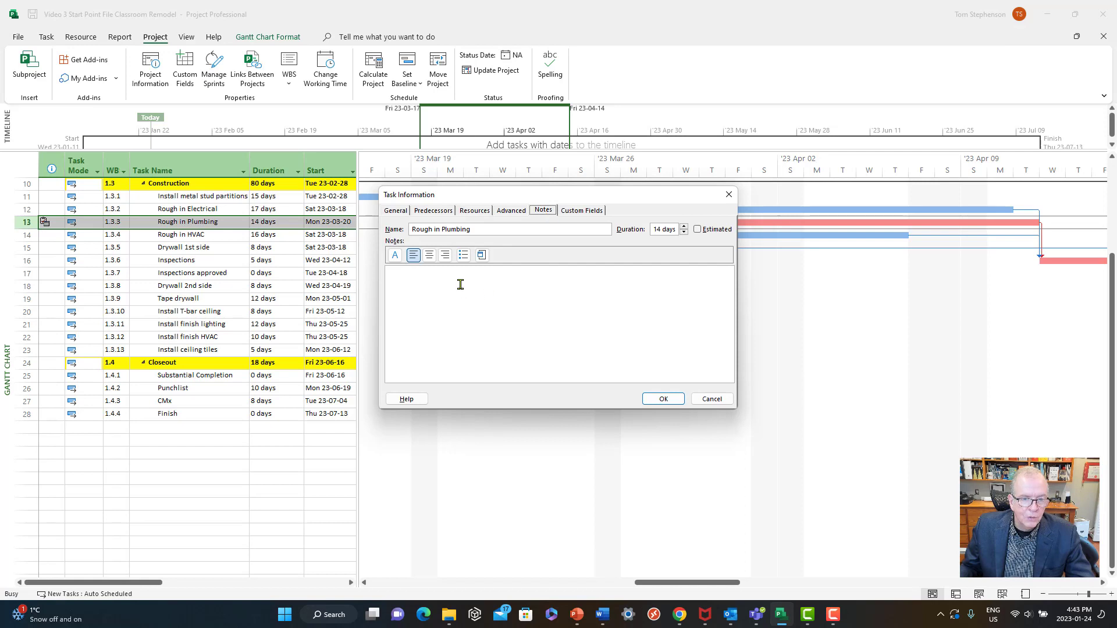
text(S)
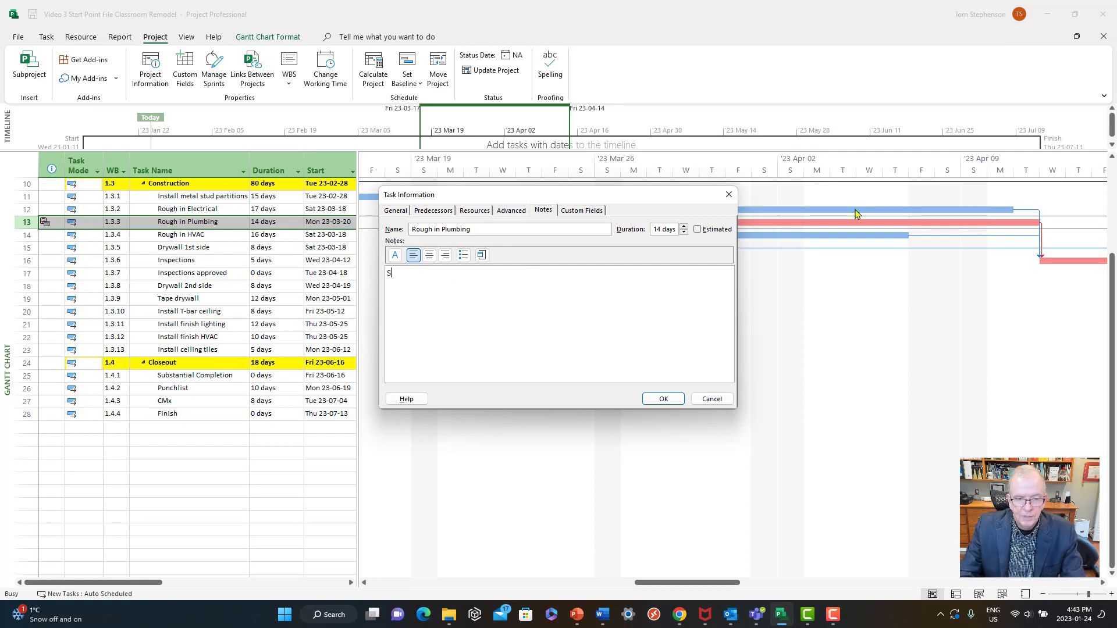
text(pecial C)
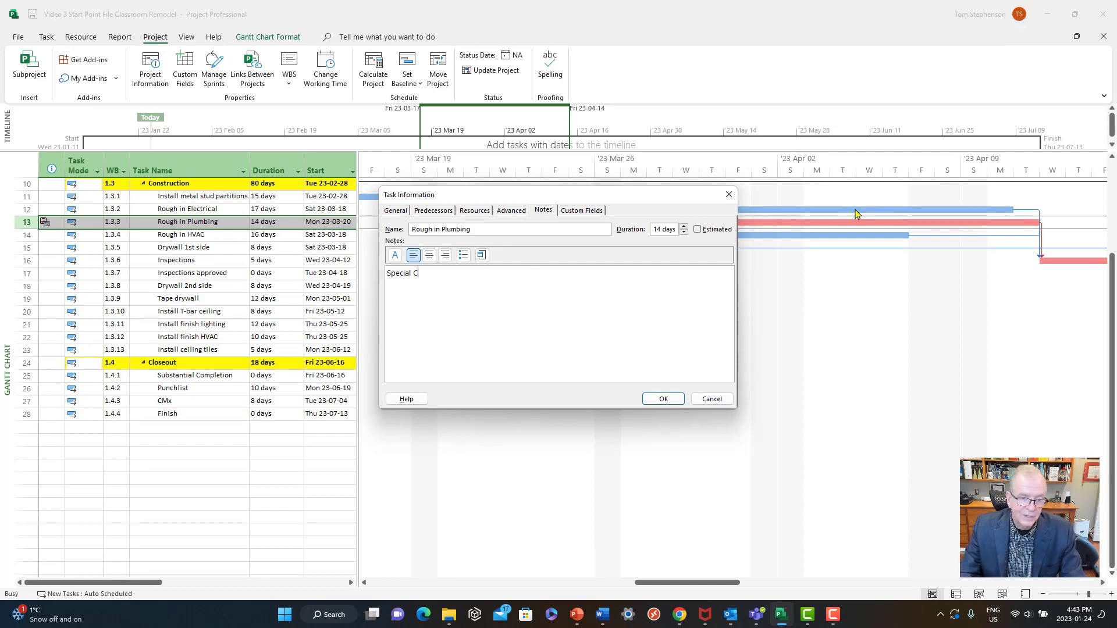
text(alendar)
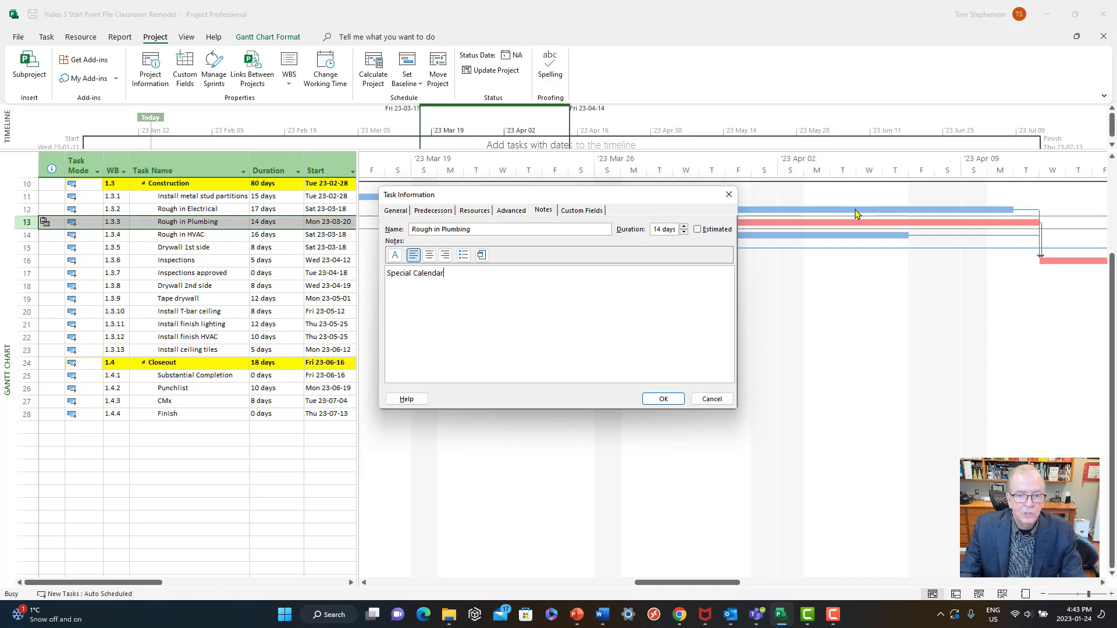
click(664, 399)
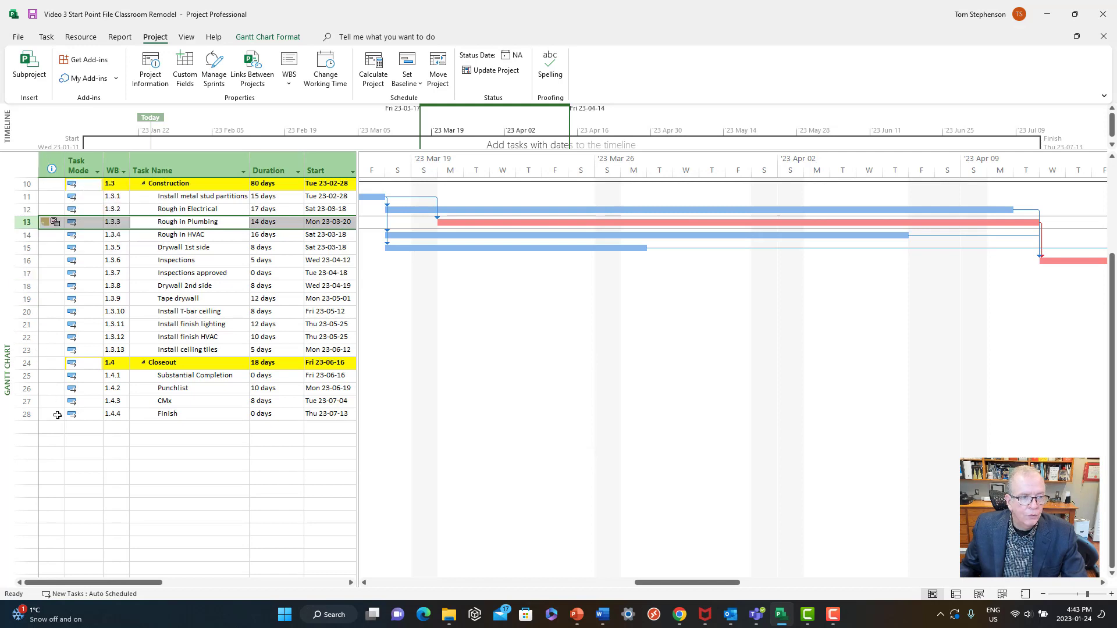
Step: Insert a second Indicators column before Task Mode, and remove that duplicate column again
click(83, 168)
right_click(83, 170)
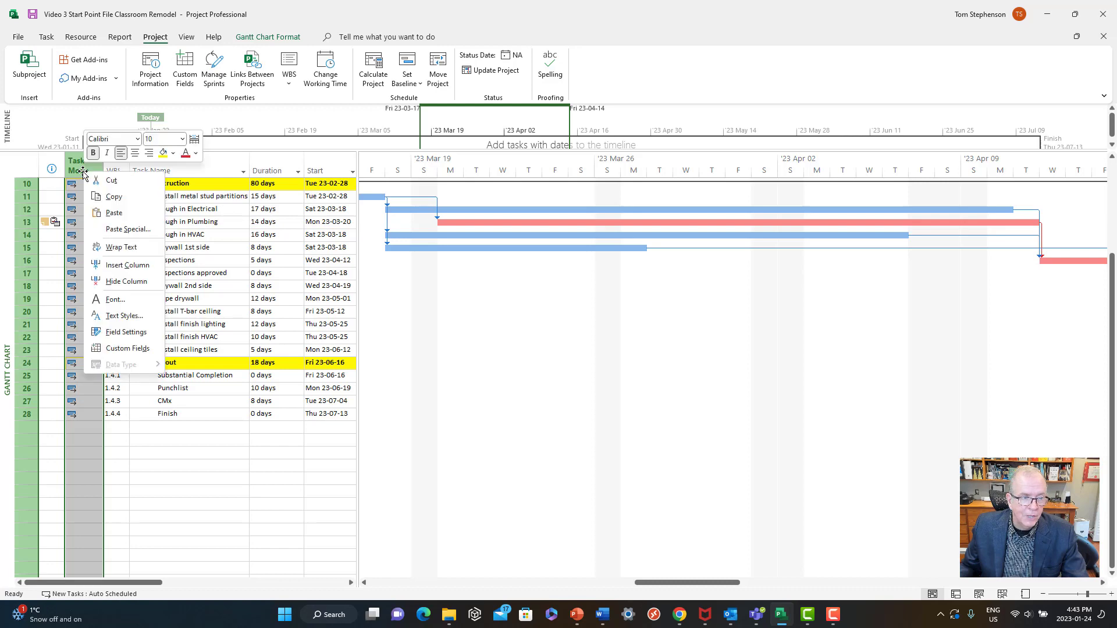
click(103, 271)
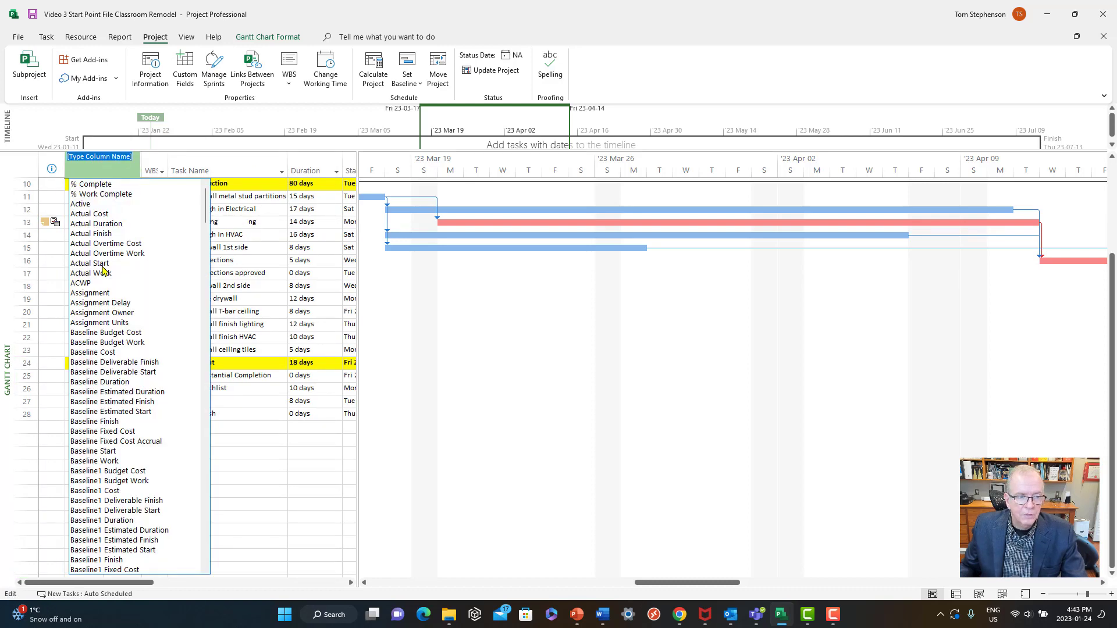
text(ID)
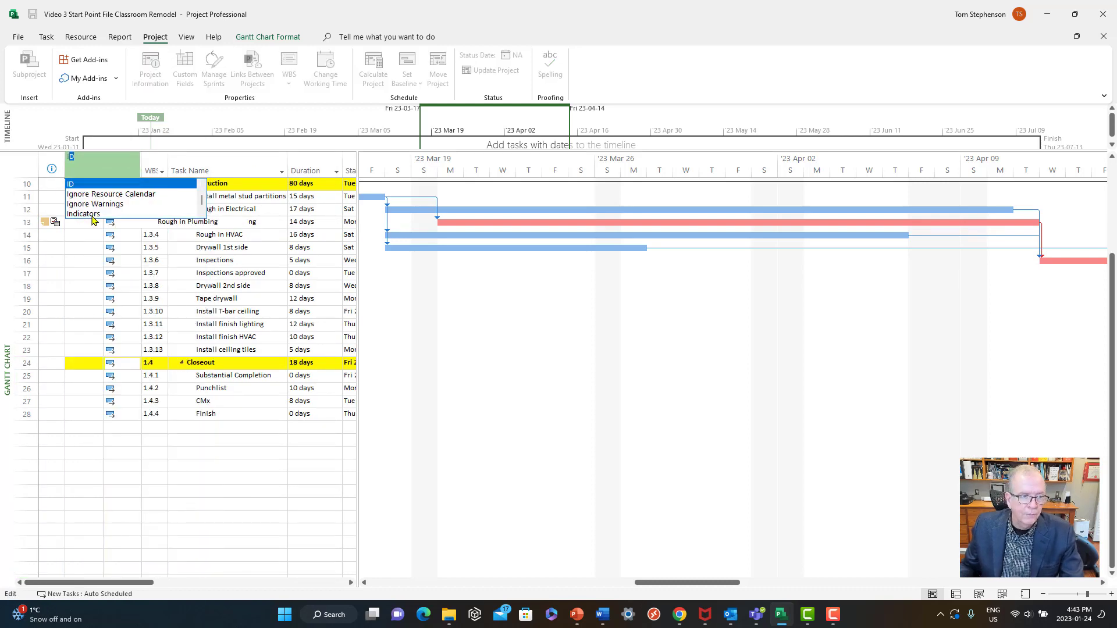
click(92, 214)
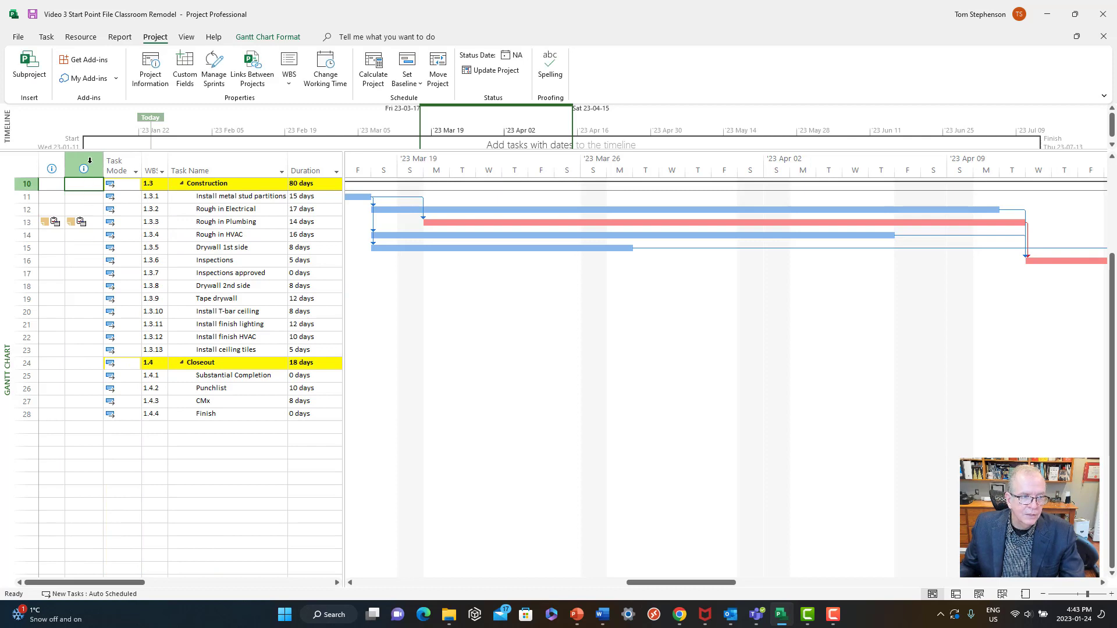
click(90, 161)
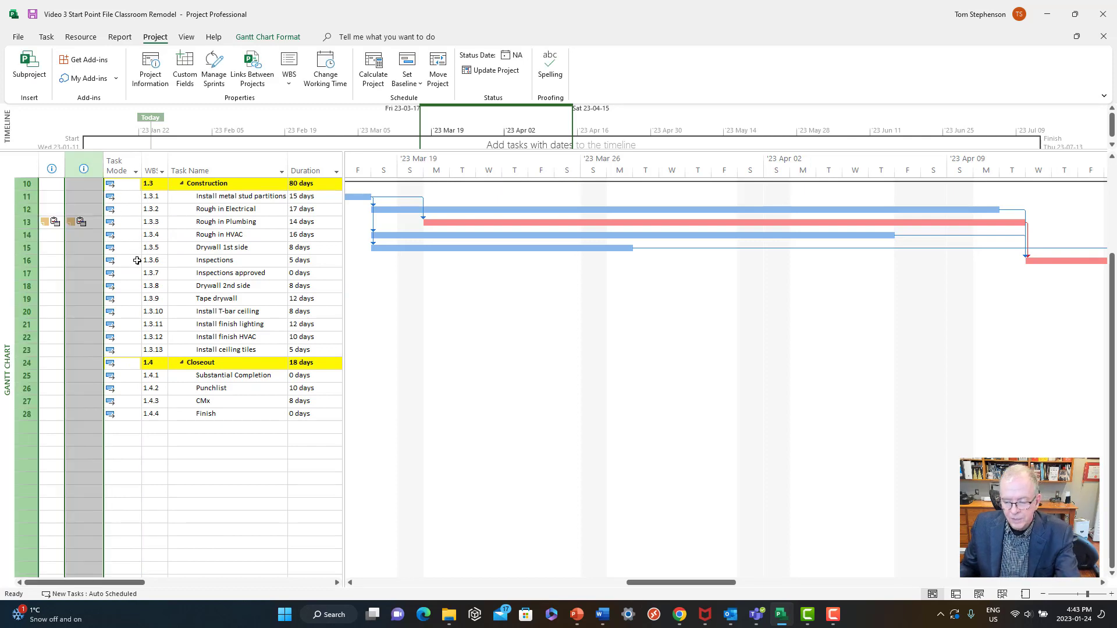
key(Delete)
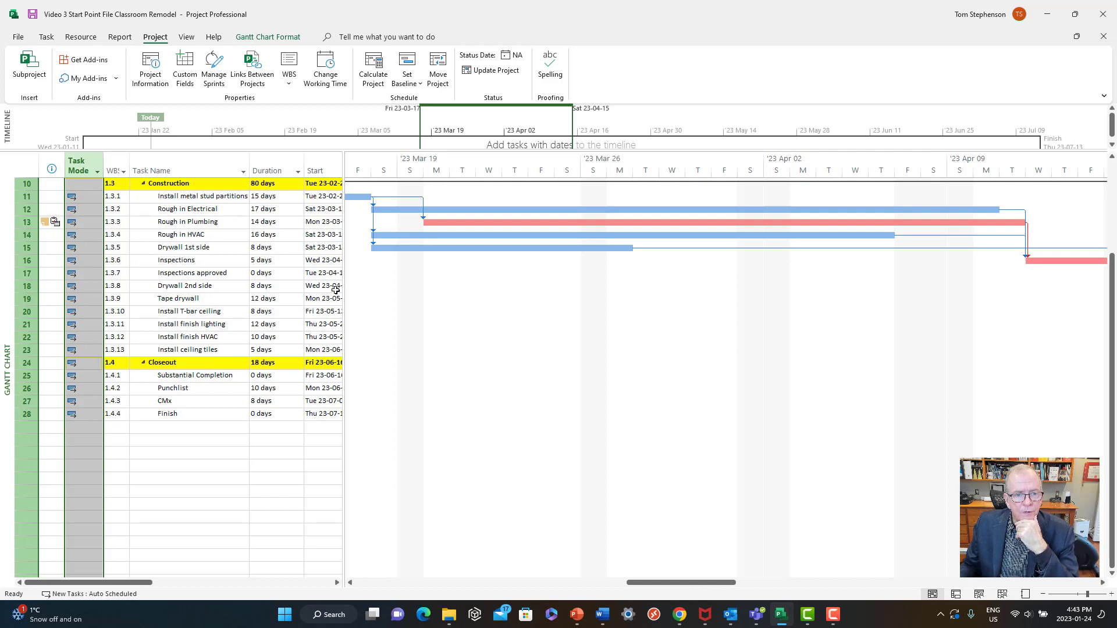
Step: Make the Standard calendar's Labour Day exception recur yearly on the first Monday of September through 2032-09-06
drag(344, 283, 417, 281)
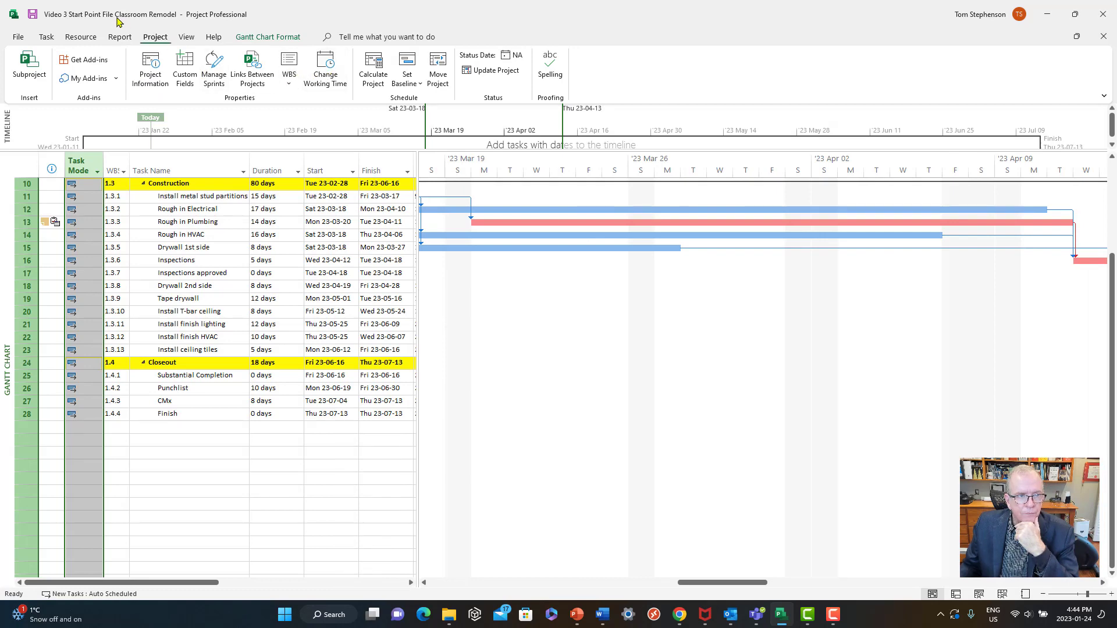
click(326, 76)
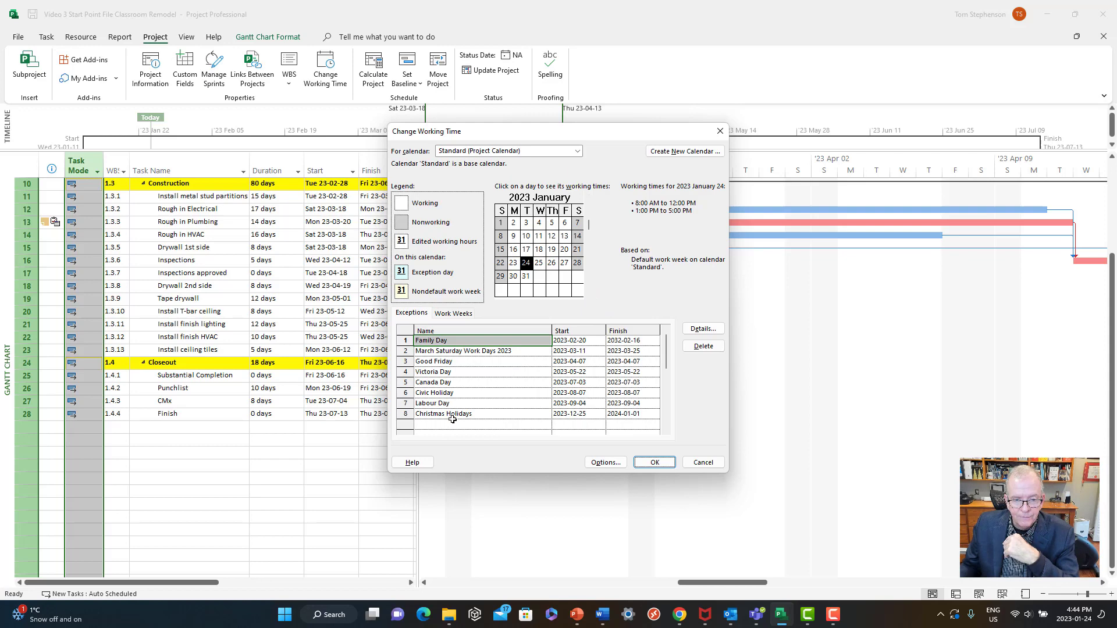
click(436, 403)
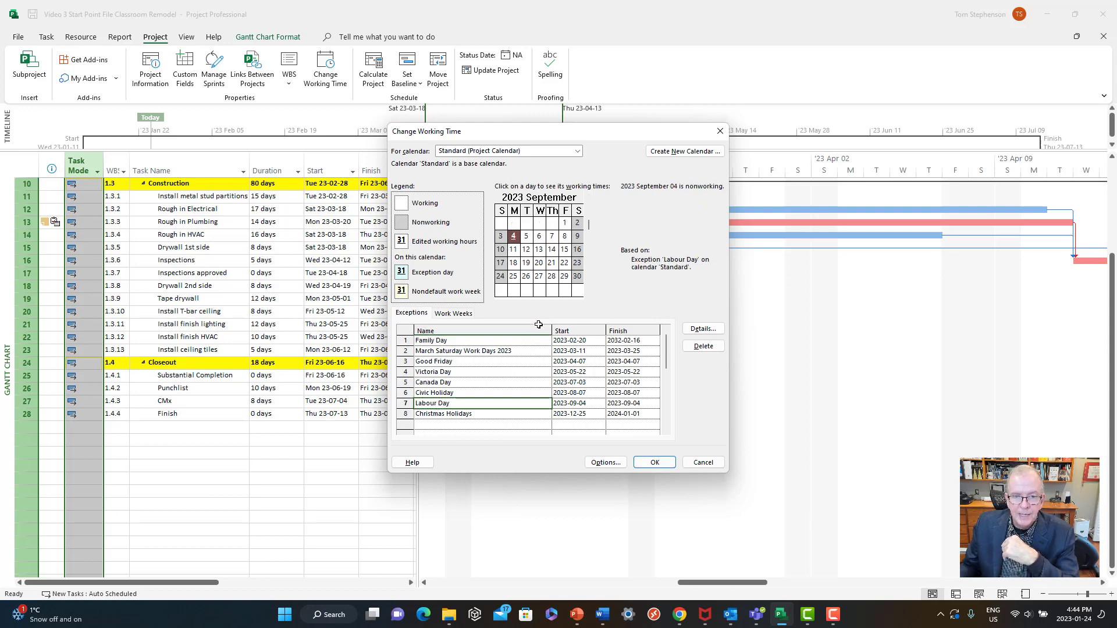
click(694, 332)
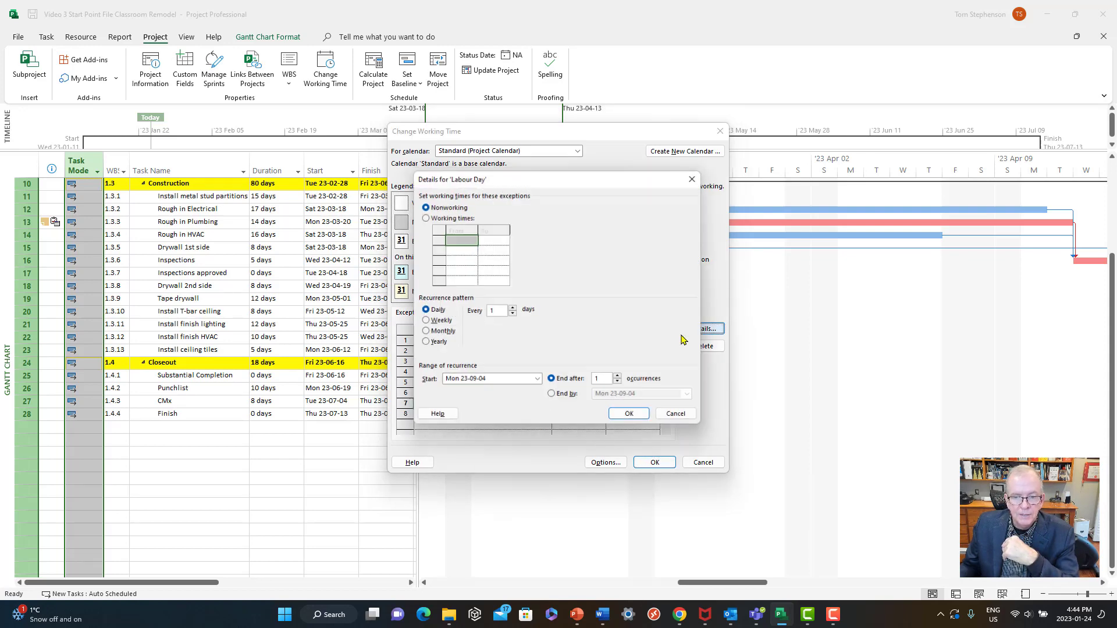
click(423, 344)
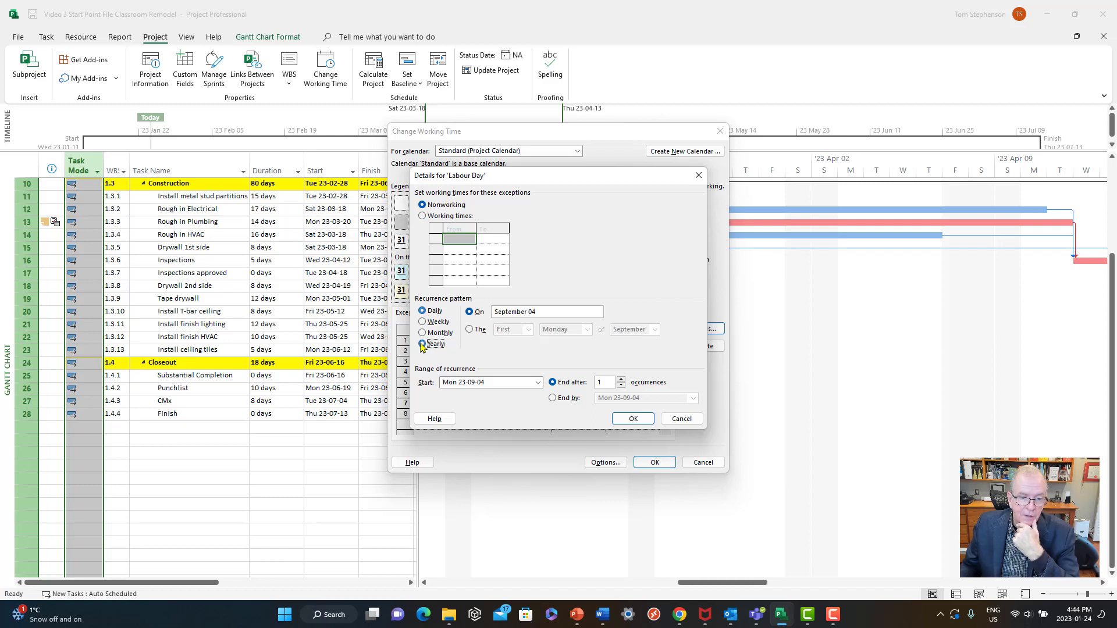
click(470, 330)
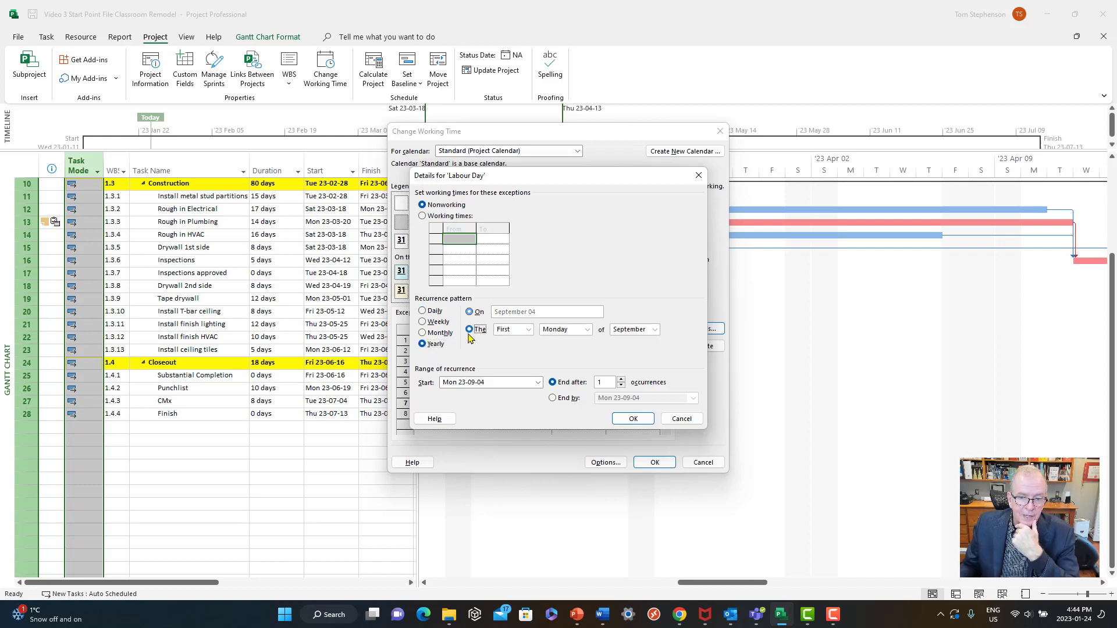
click(621, 379)
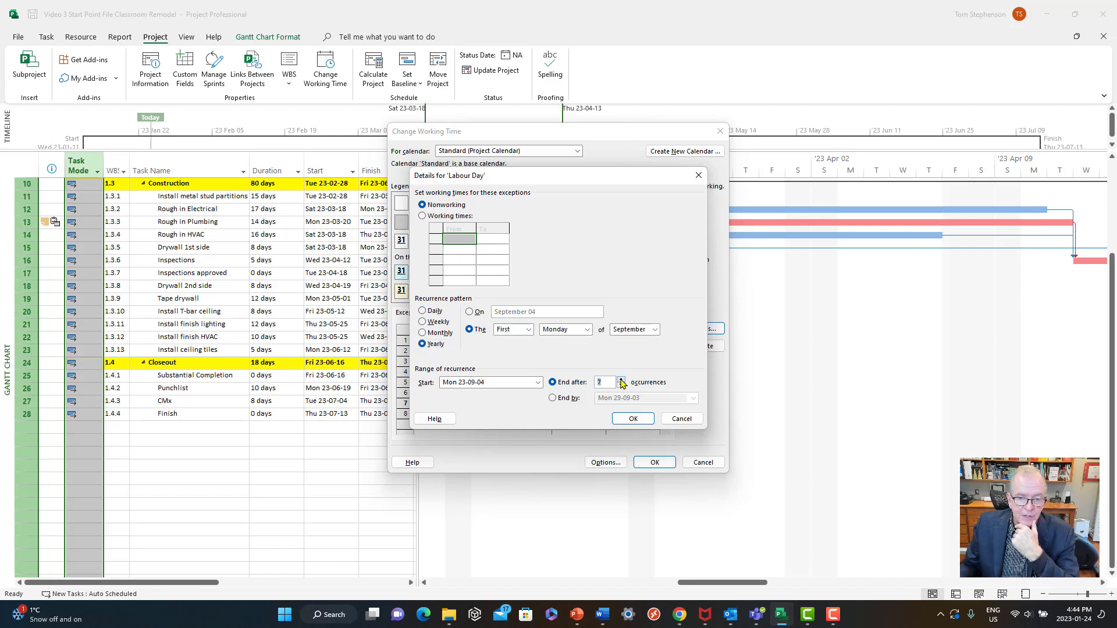
click(633, 419)
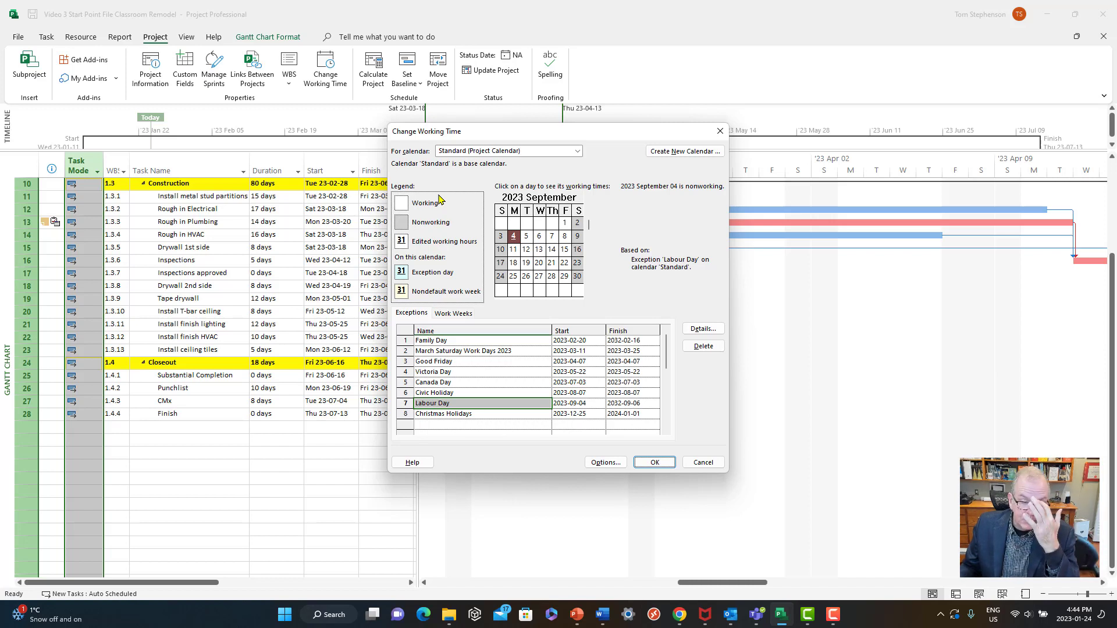
Step: Examine the Christmas Holidays exception days in December 2023 and January 2024, and close the working time settings without confirming
click(588, 297)
click(589, 296)
click(589, 296)
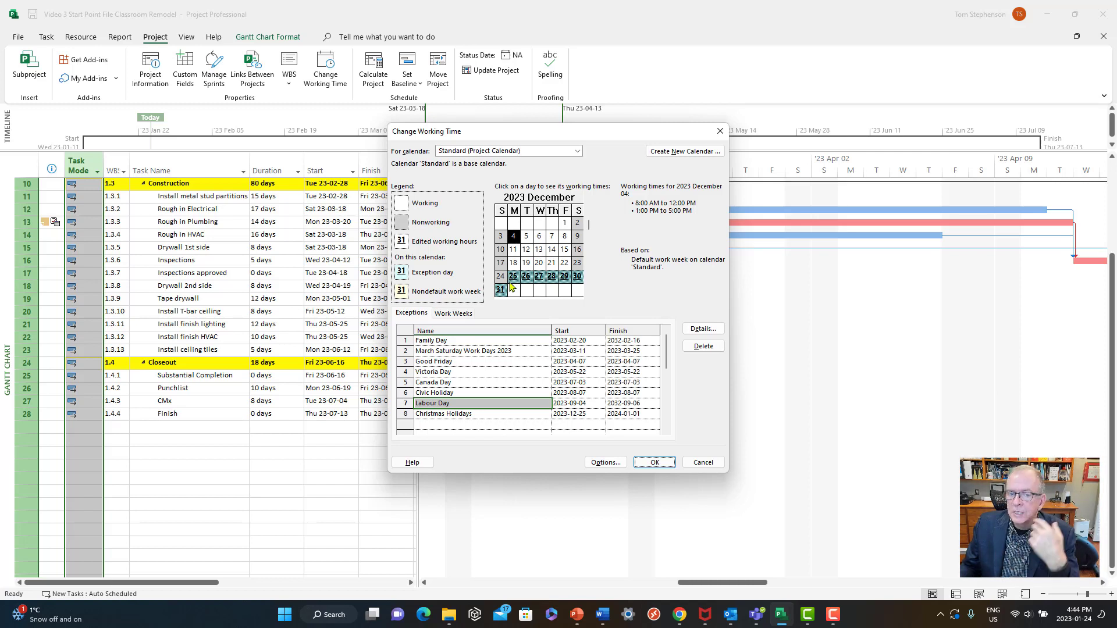
click(589, 298)
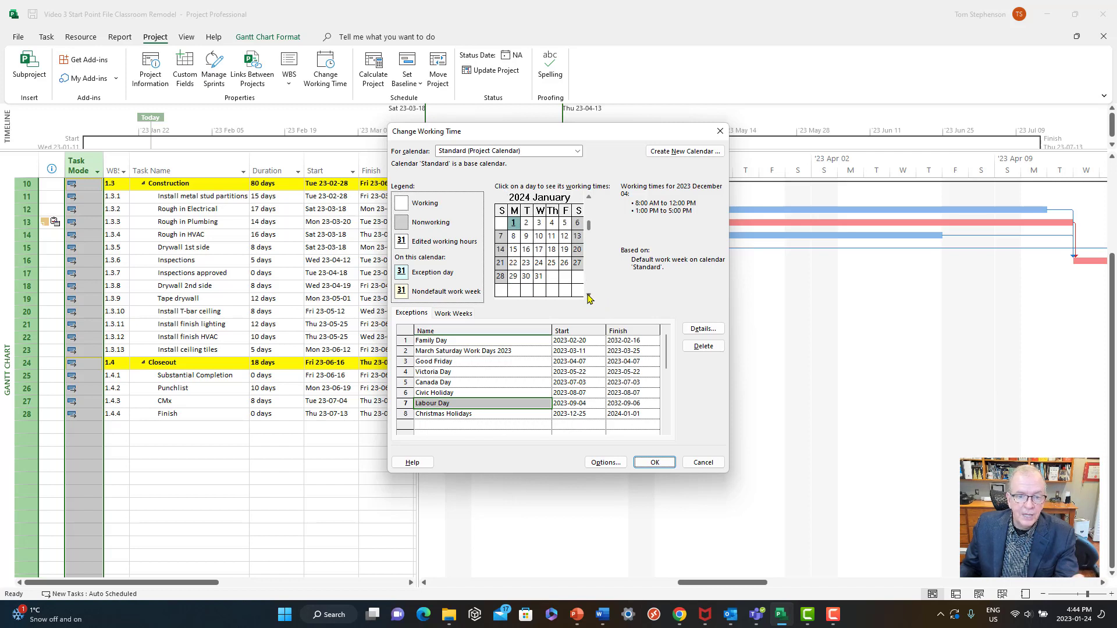
click(588, 199)
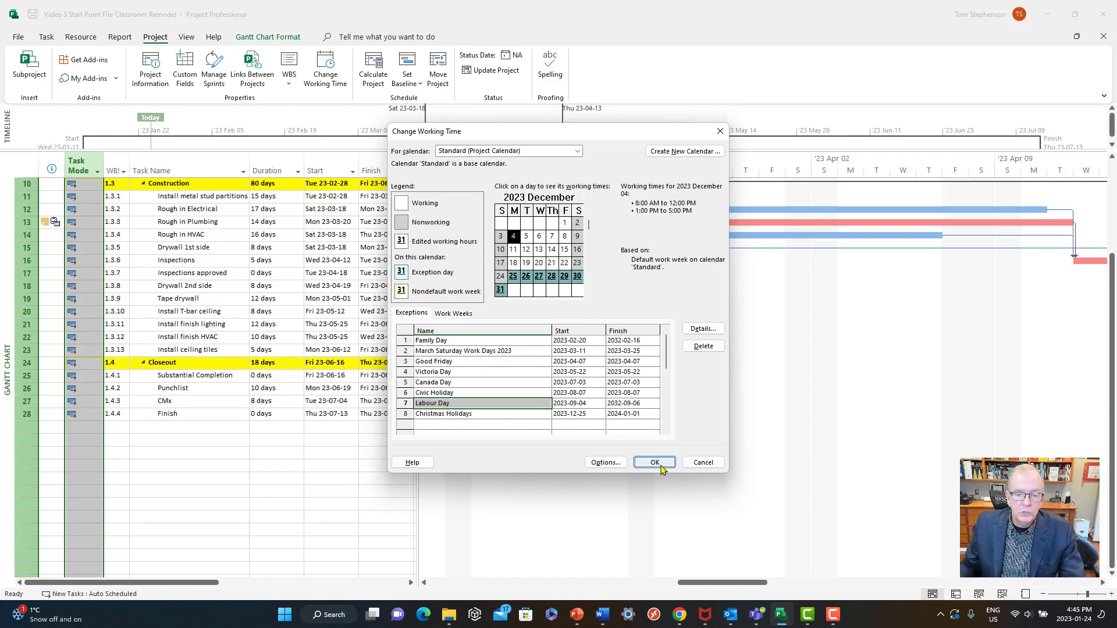
click(719, 134)
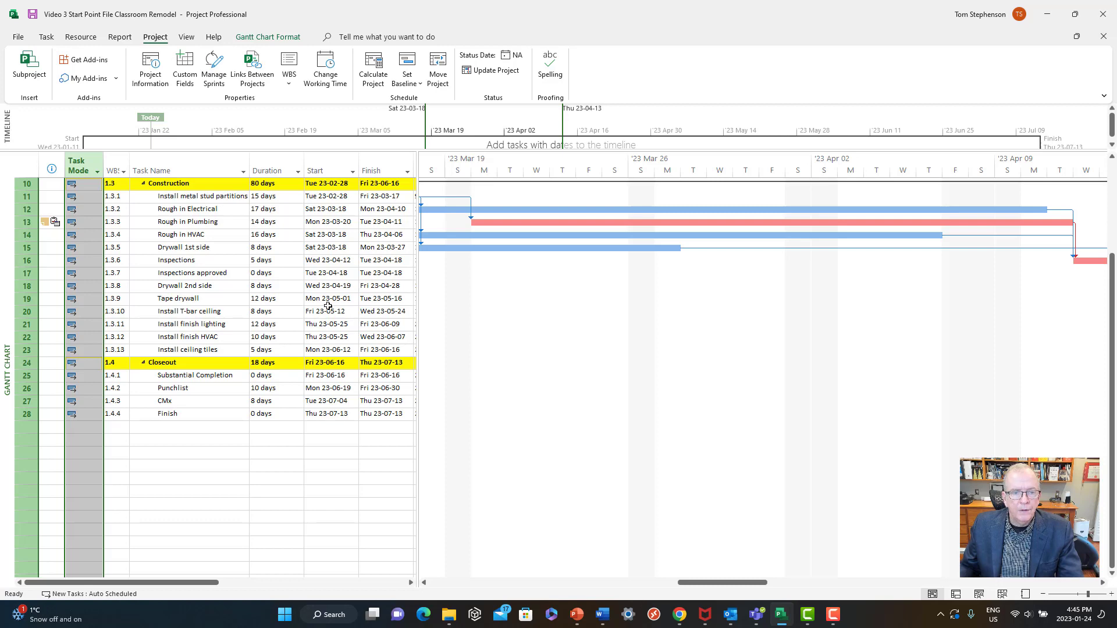
scroll(326, 303, up, 3)
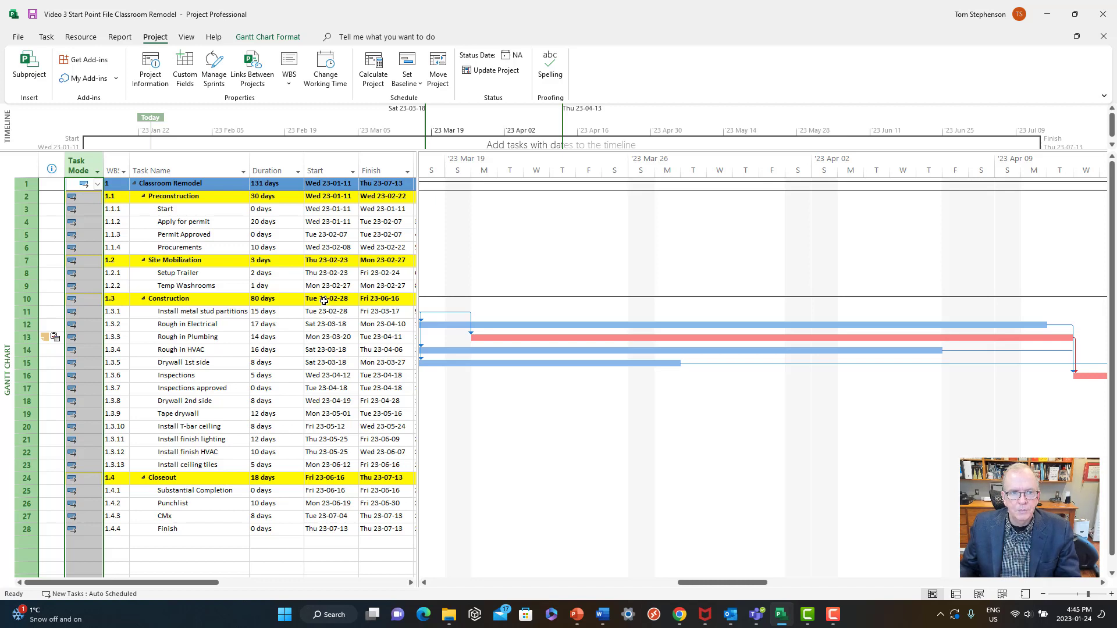
click(281, 387)
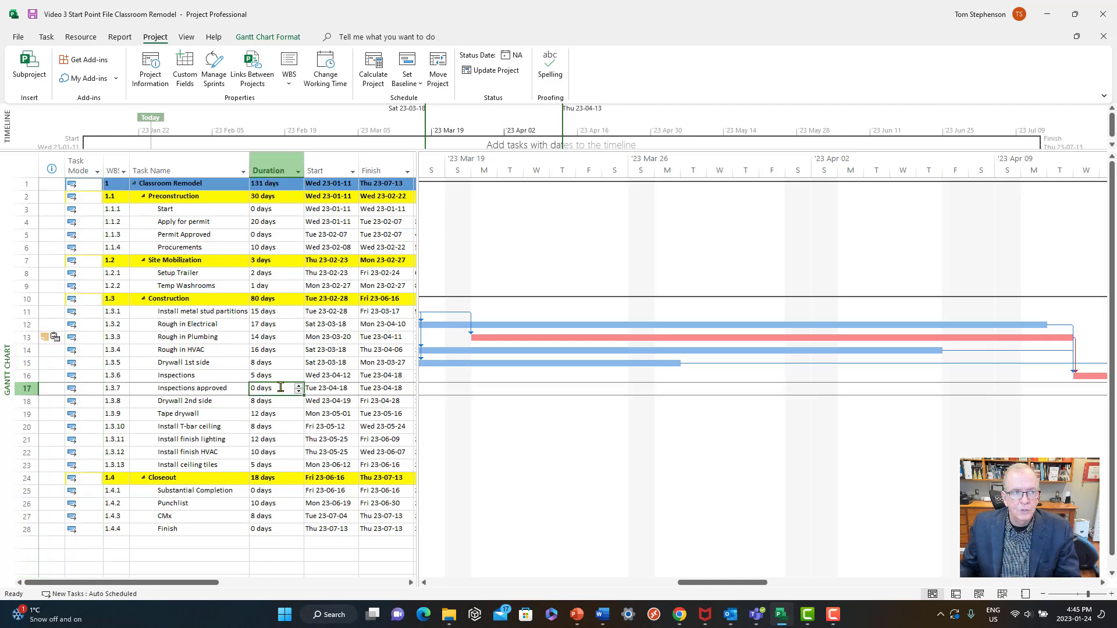